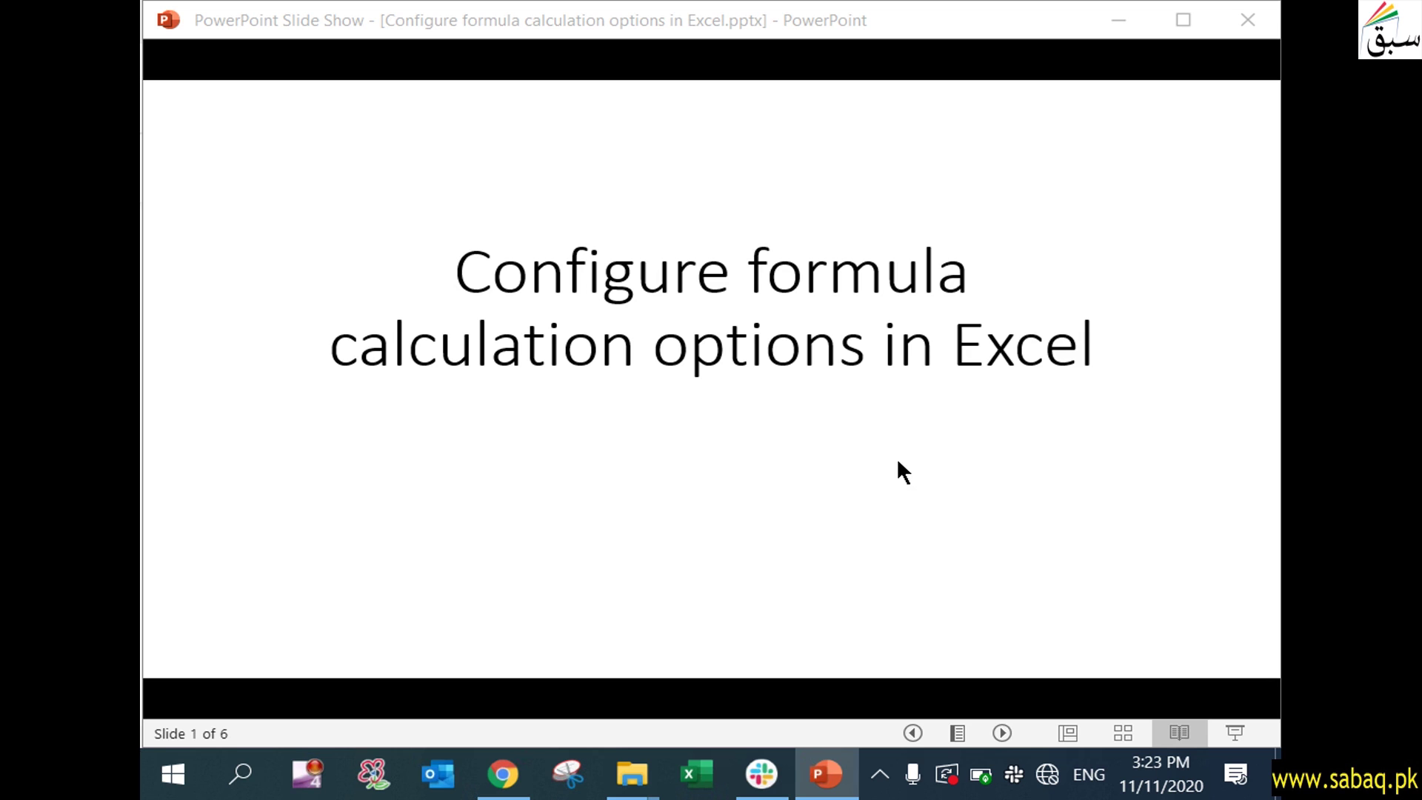
- Advance the slideshow to slide 2, reveal its automatic-recalculation bullet, and launch Excel
{"action": "left_click", "coordinate": [890, 468]}
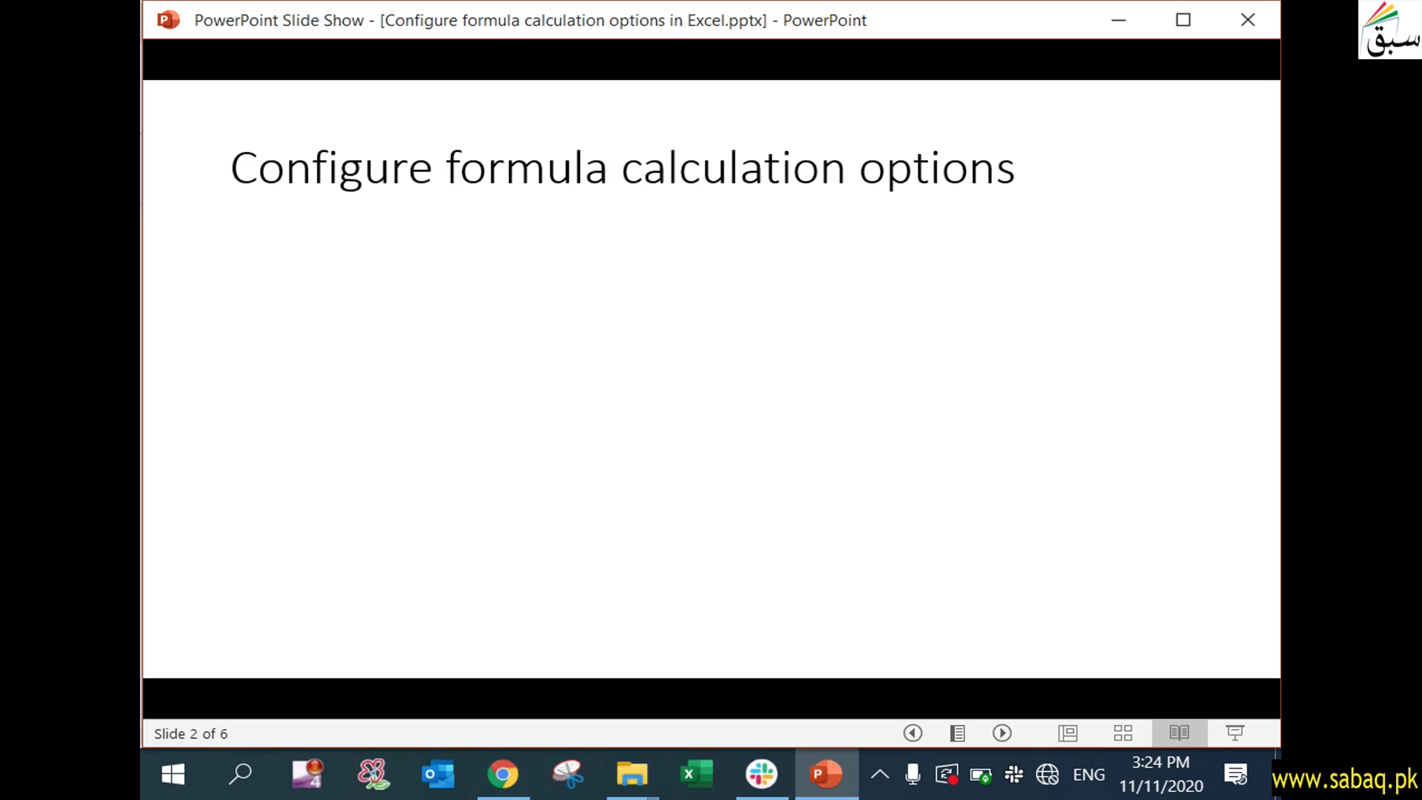
{"action": "key", "text": "Right"}
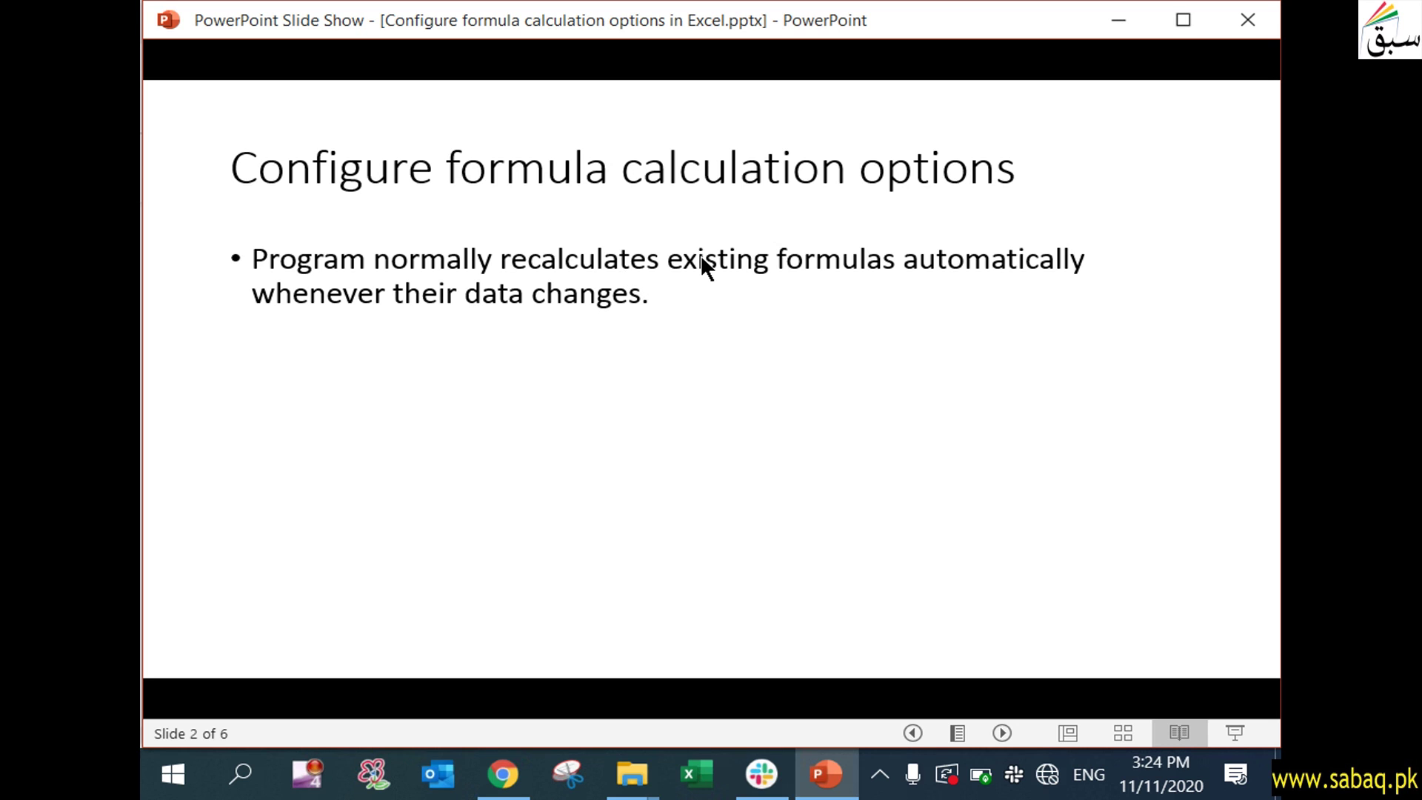
{"action": "left_click", "coordinate": [696, 774]}
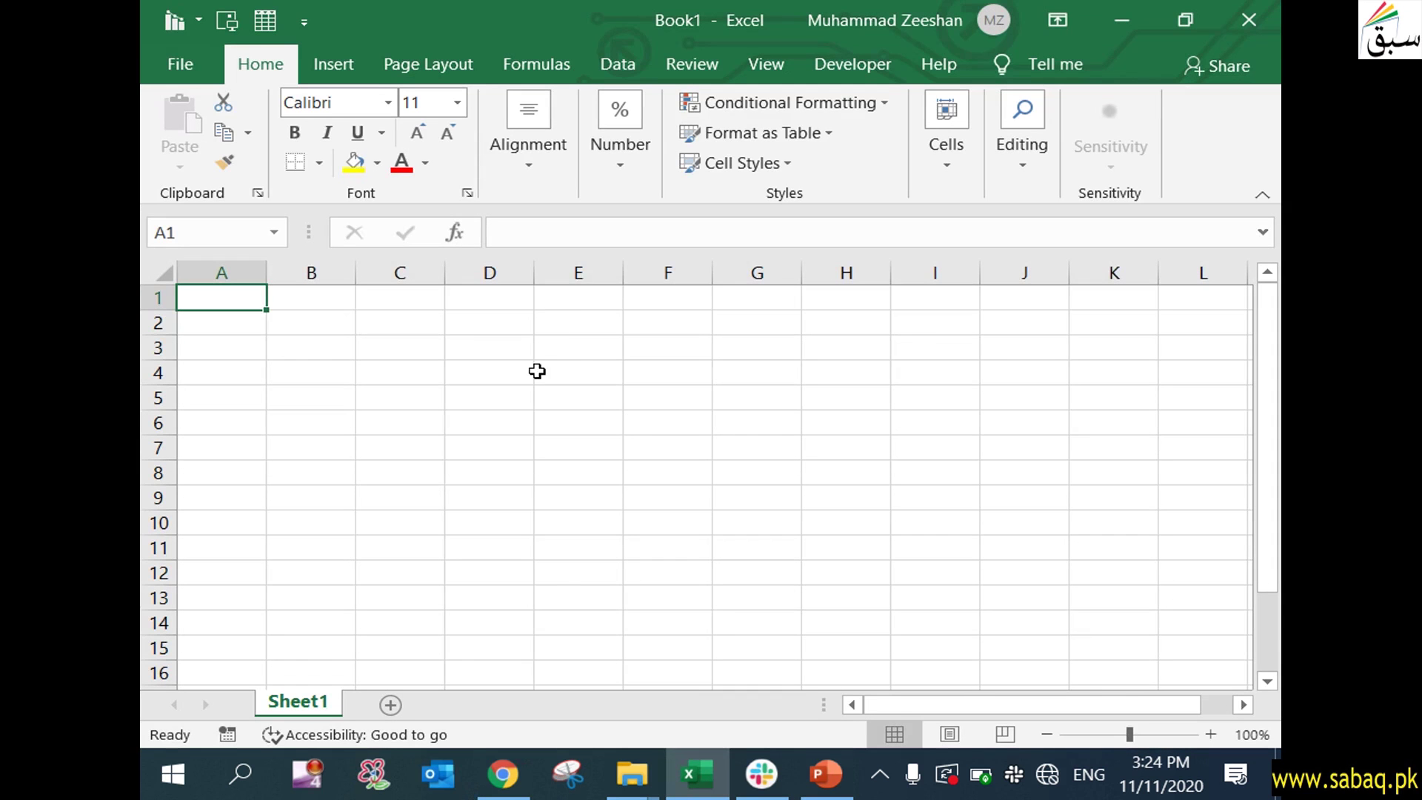
- Start a blank workbook and enter 50, 40 and 30 in E3:E5
{"action": "left_click", "coordinate": [577, 349]}
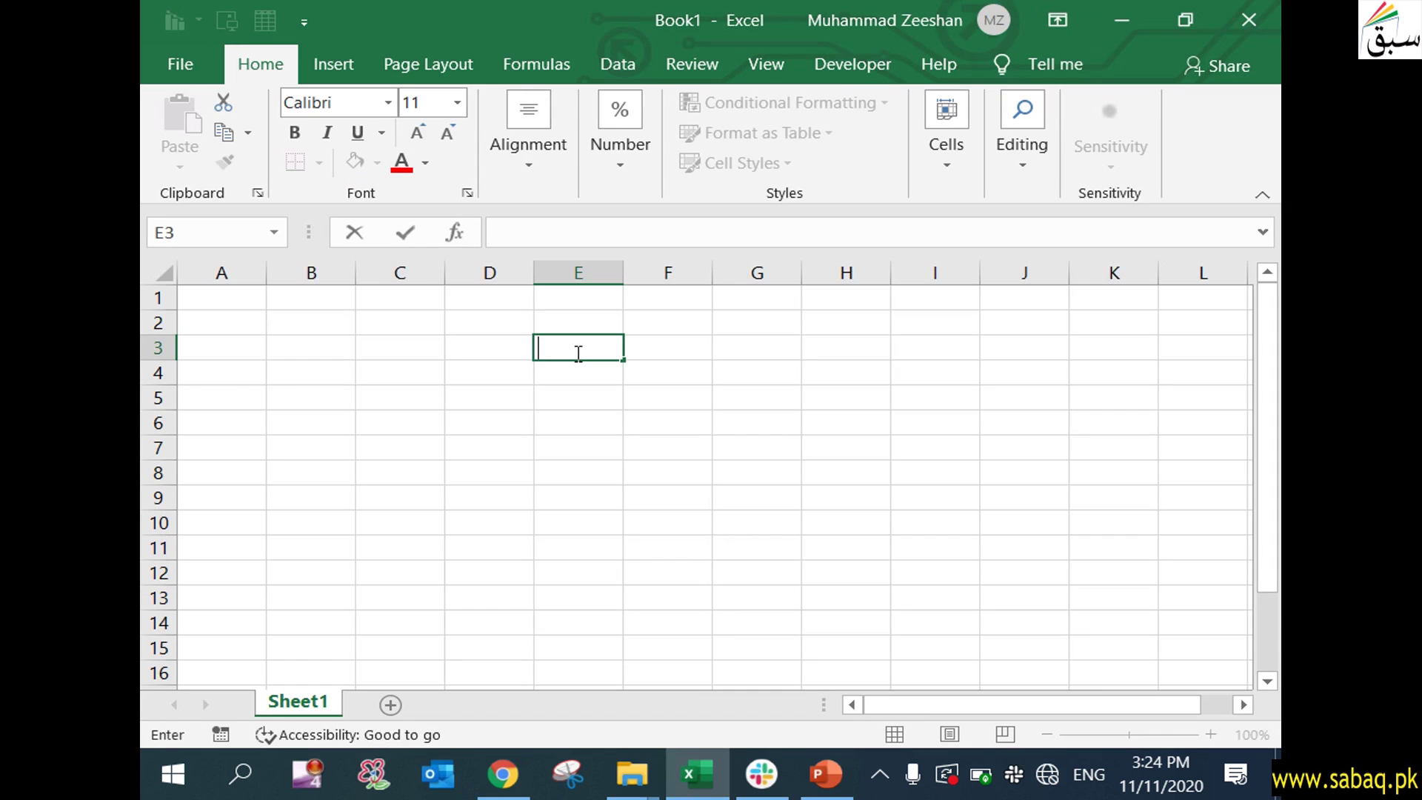
{"action": "type", "text": "50"}
{"action": "key", "text": "Return"}
{"action": "type", "text": "40"}
{"action": "double_click", "coordinate": [603, 393]}
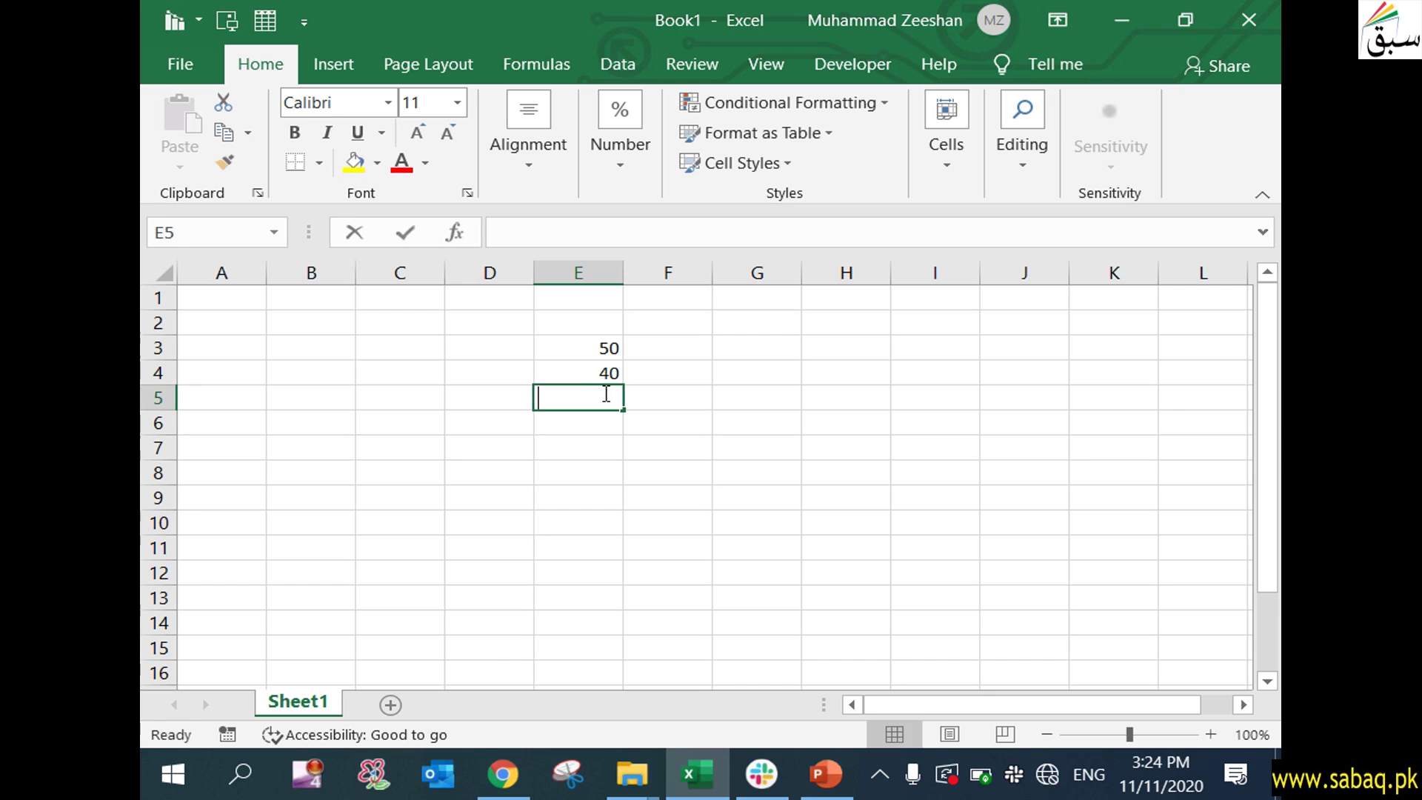
{"action": "type", "text": "30"}
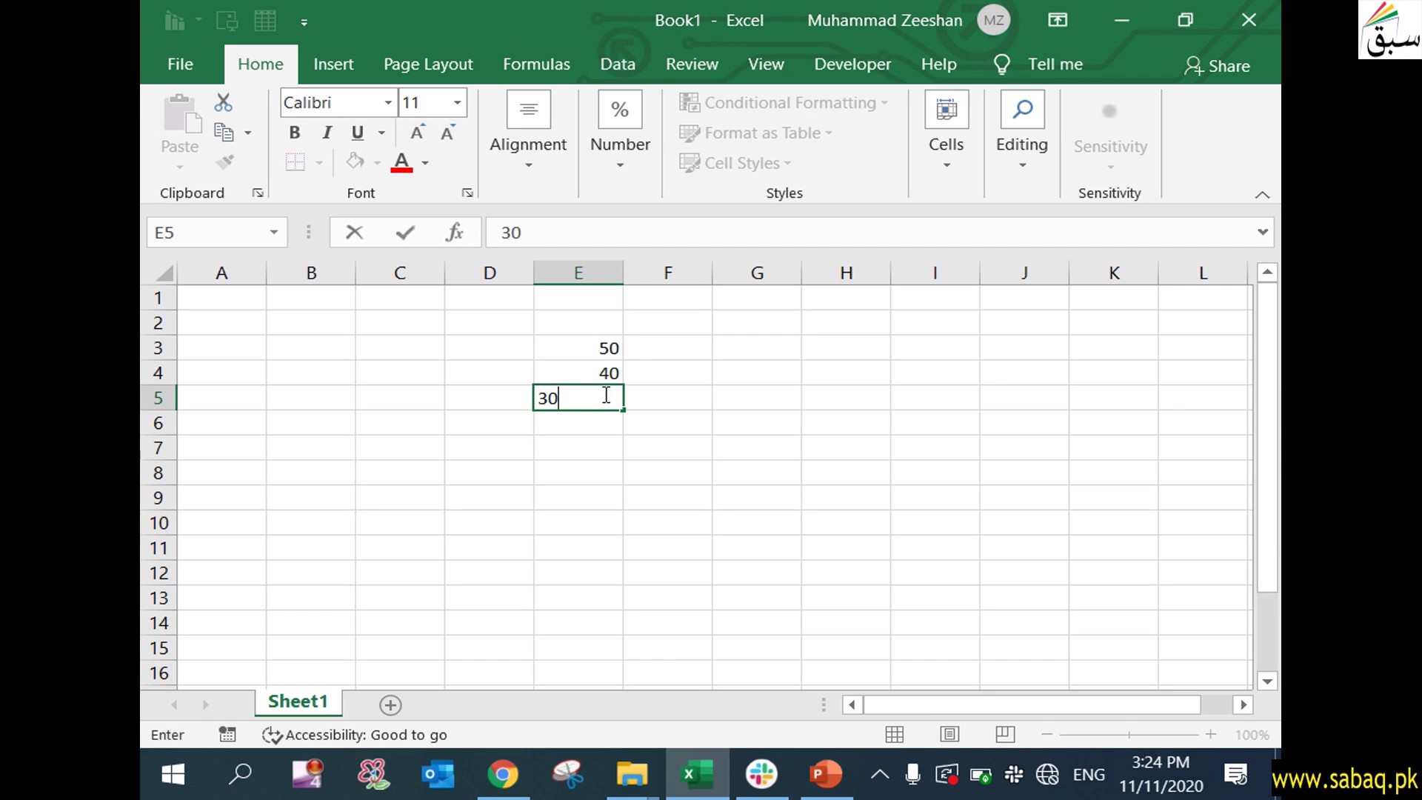
{"action": "left_click", "coordinate": [591, 502]}
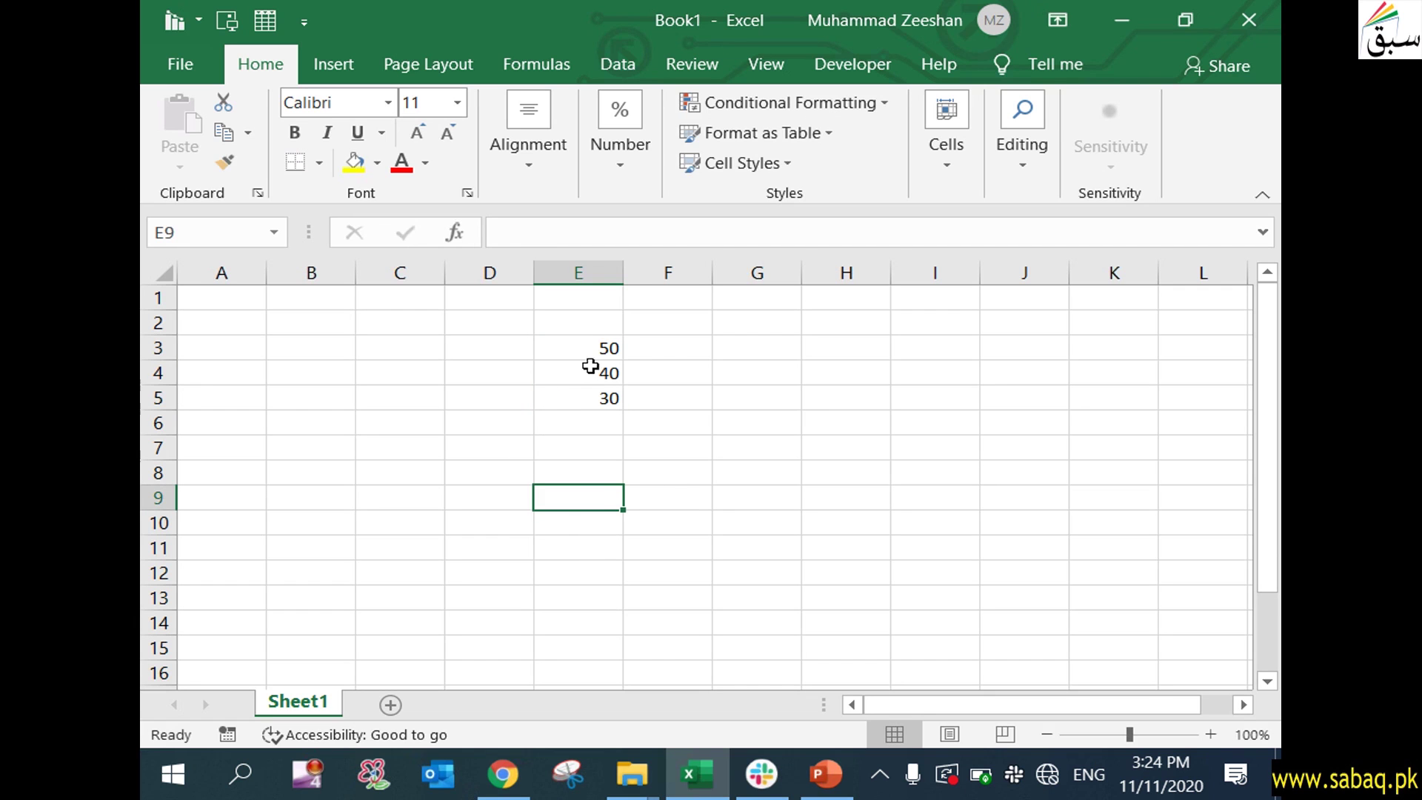
- Total E3:E5 in E6 with =SUM(E3:E5), giving 120
{"action": "double_click", "coordinate": [580, 430]}
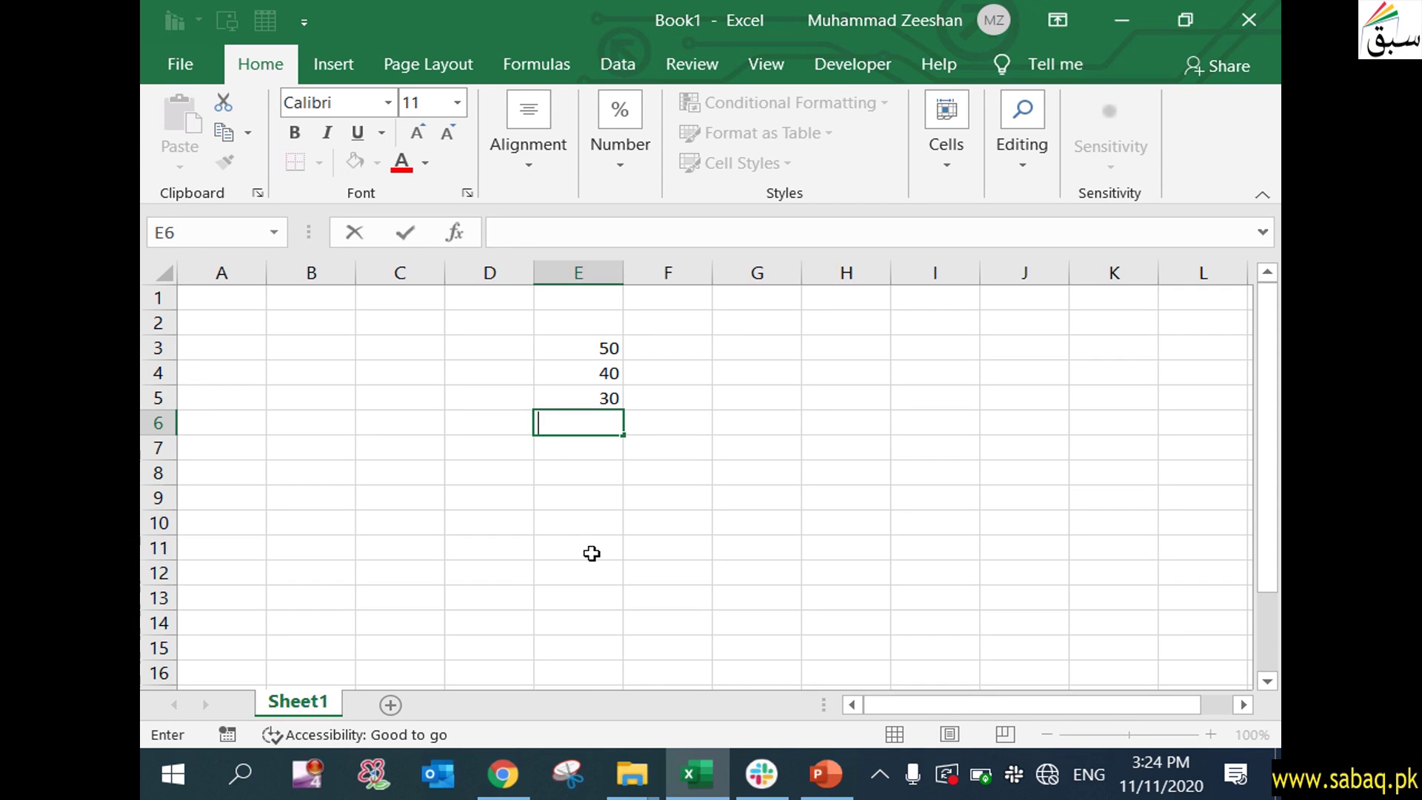
{"action": "type", "text": "=su"}
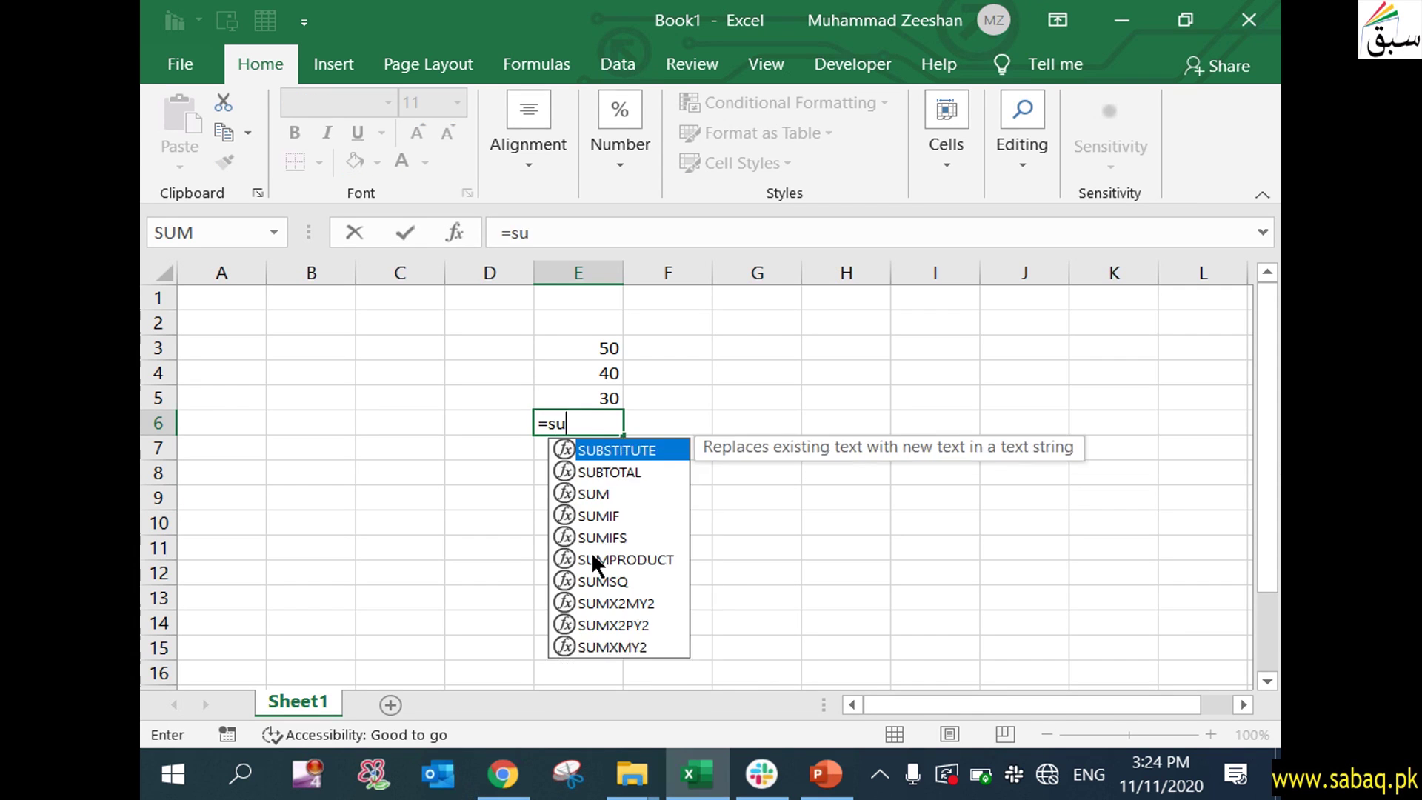
{"action": "type", "text": "m"}
{"action": "key", "text": "Tab"}
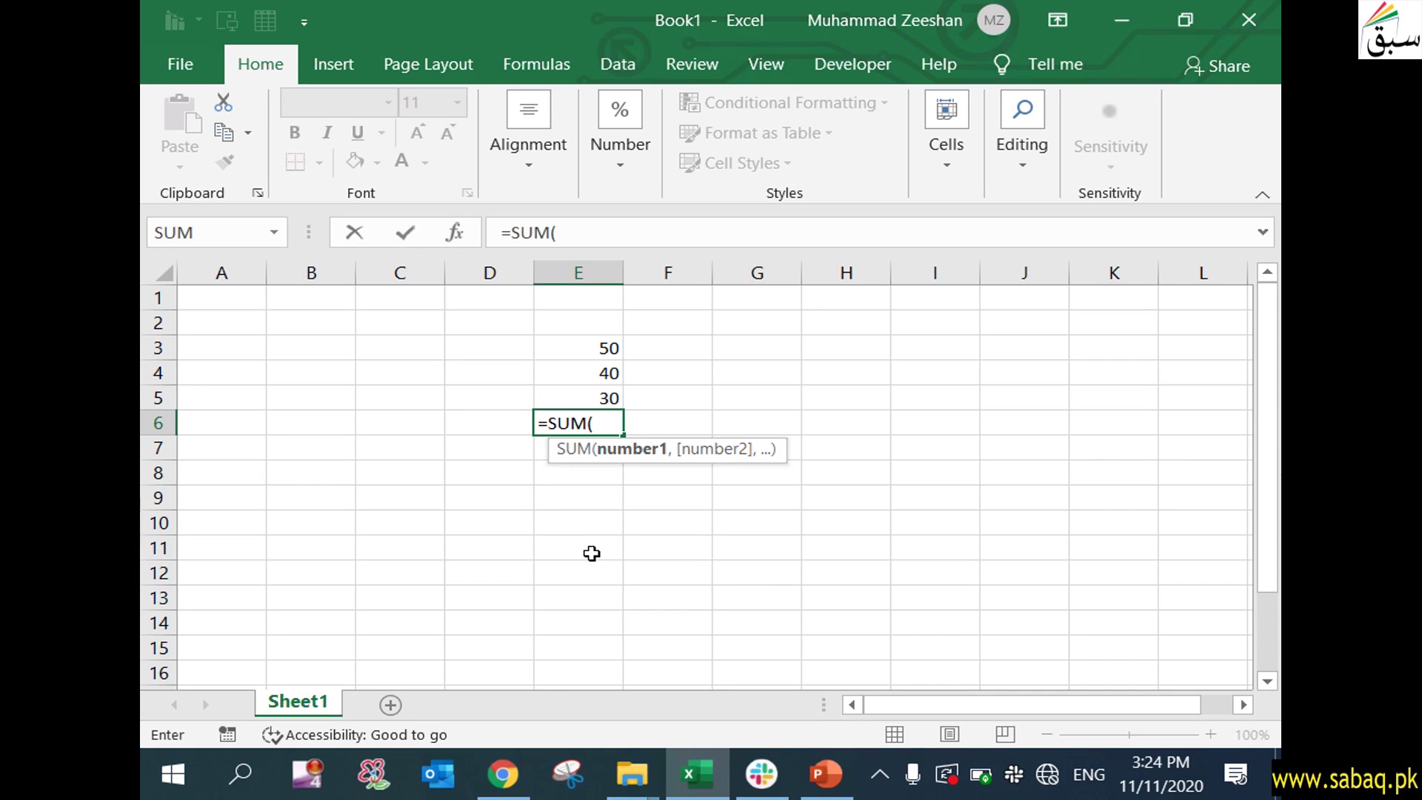
{"action": "left_click_drag", "start_coordinate": [581, 349], "coordinate": [588, 399]}
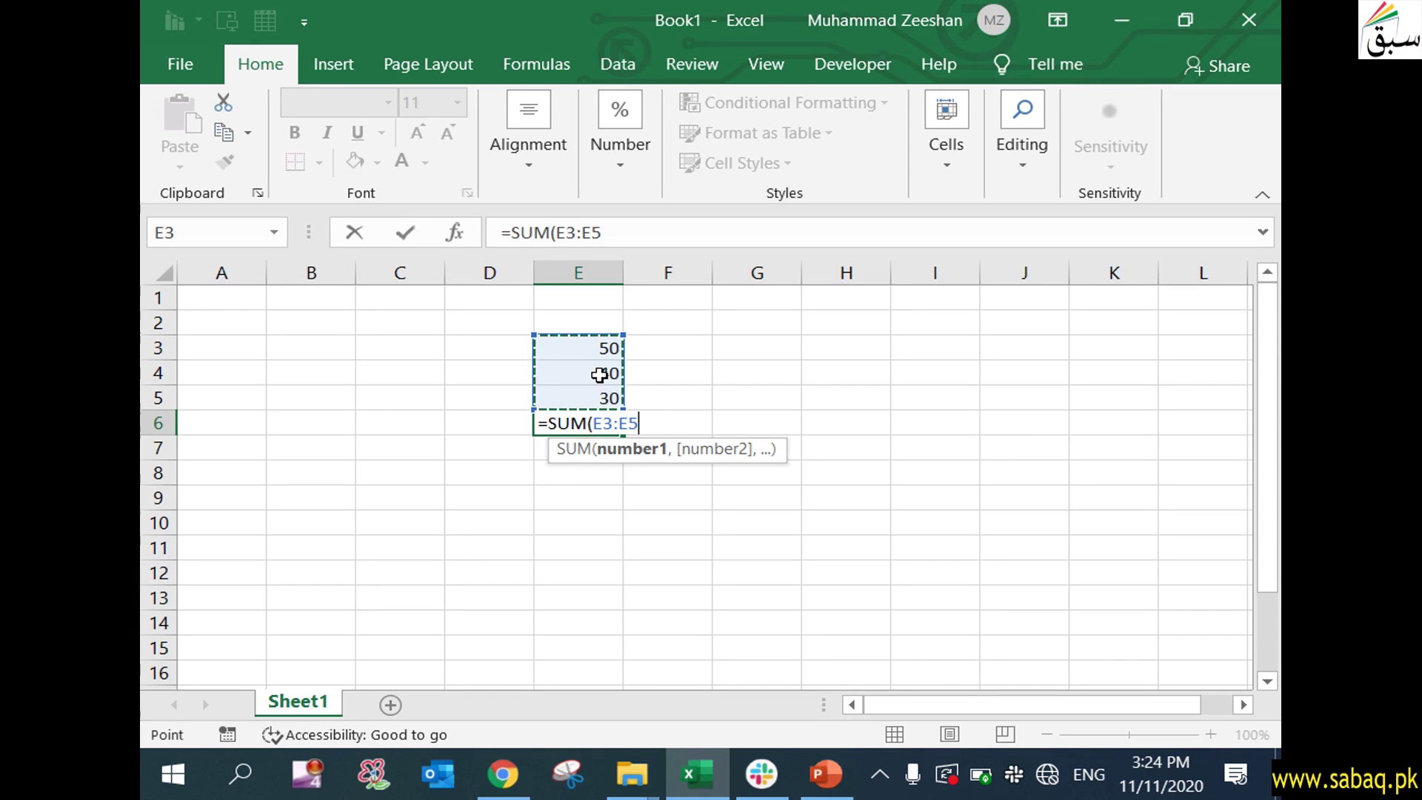
{"action": "type", "text": ")"}
{"action": "key", "text": "Return"}
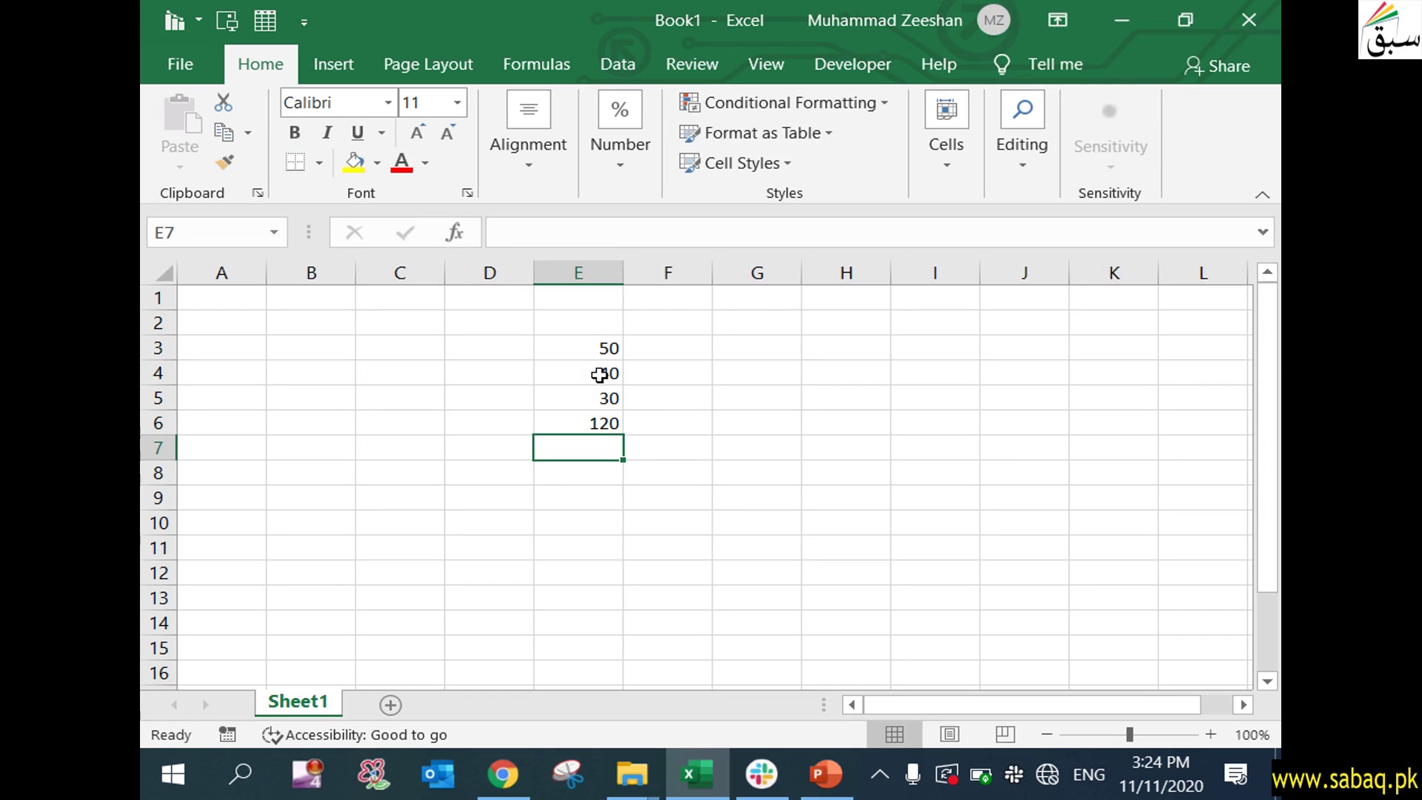
{"action": "left_click", "coordinate": [585, 419]}
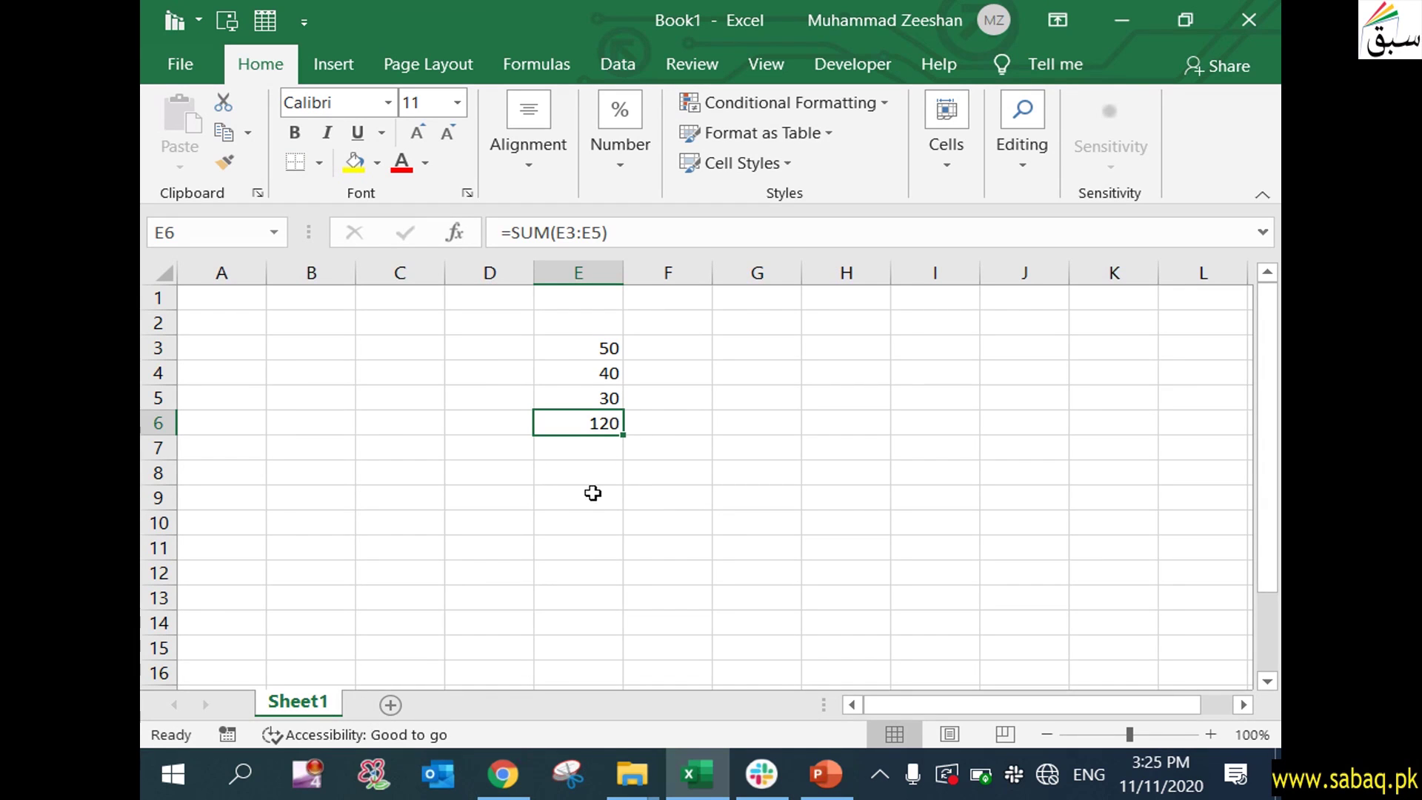
- Change the value in E4 from 40 to 30
{"action": "left_click", "coordinate": [589, 371]}
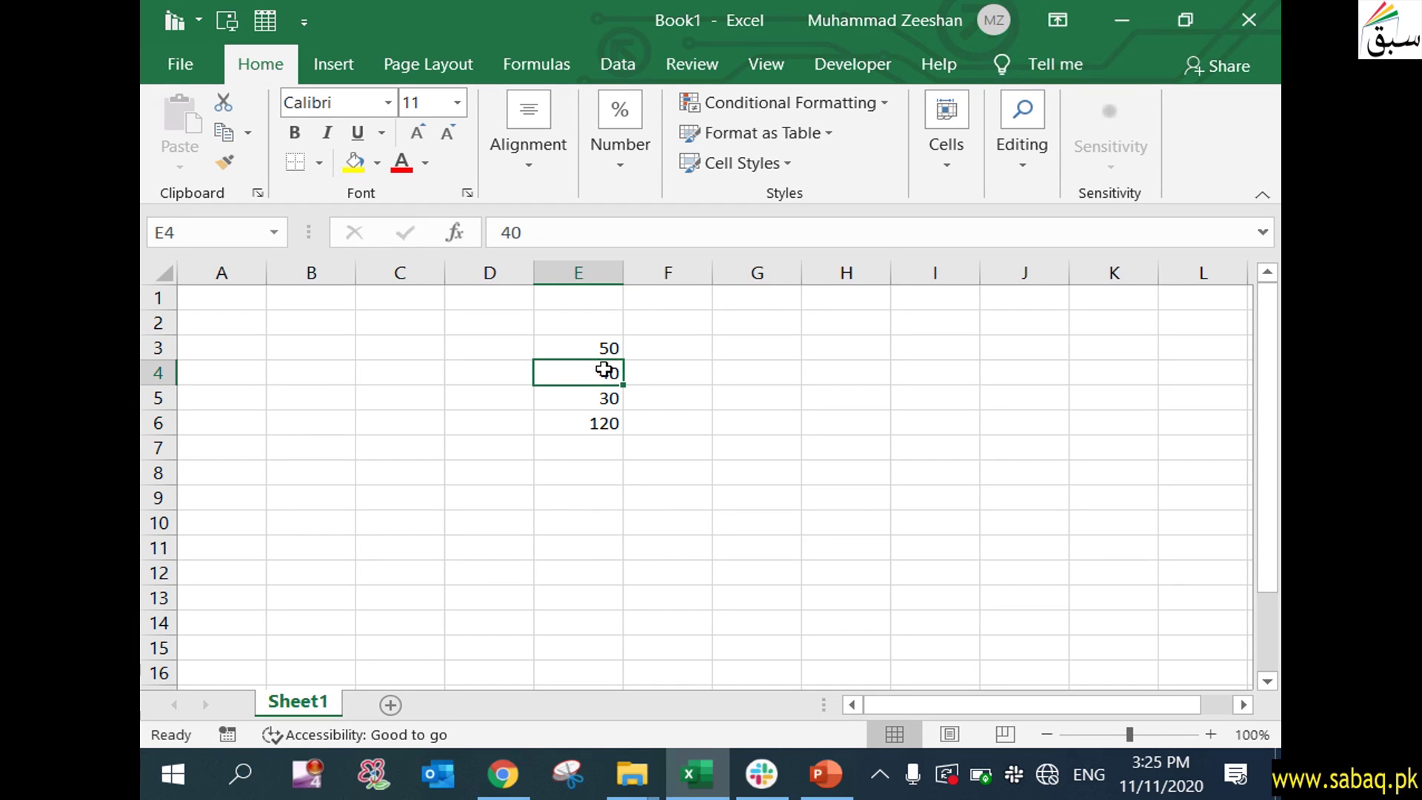
{"action": "key", "text": "F2"}
{"action": "double_click", "coordinate": [604, 374]}
{"action": "left_click_drag", "start_coordinate": [603, 374], "coordinate": [621, 374]}
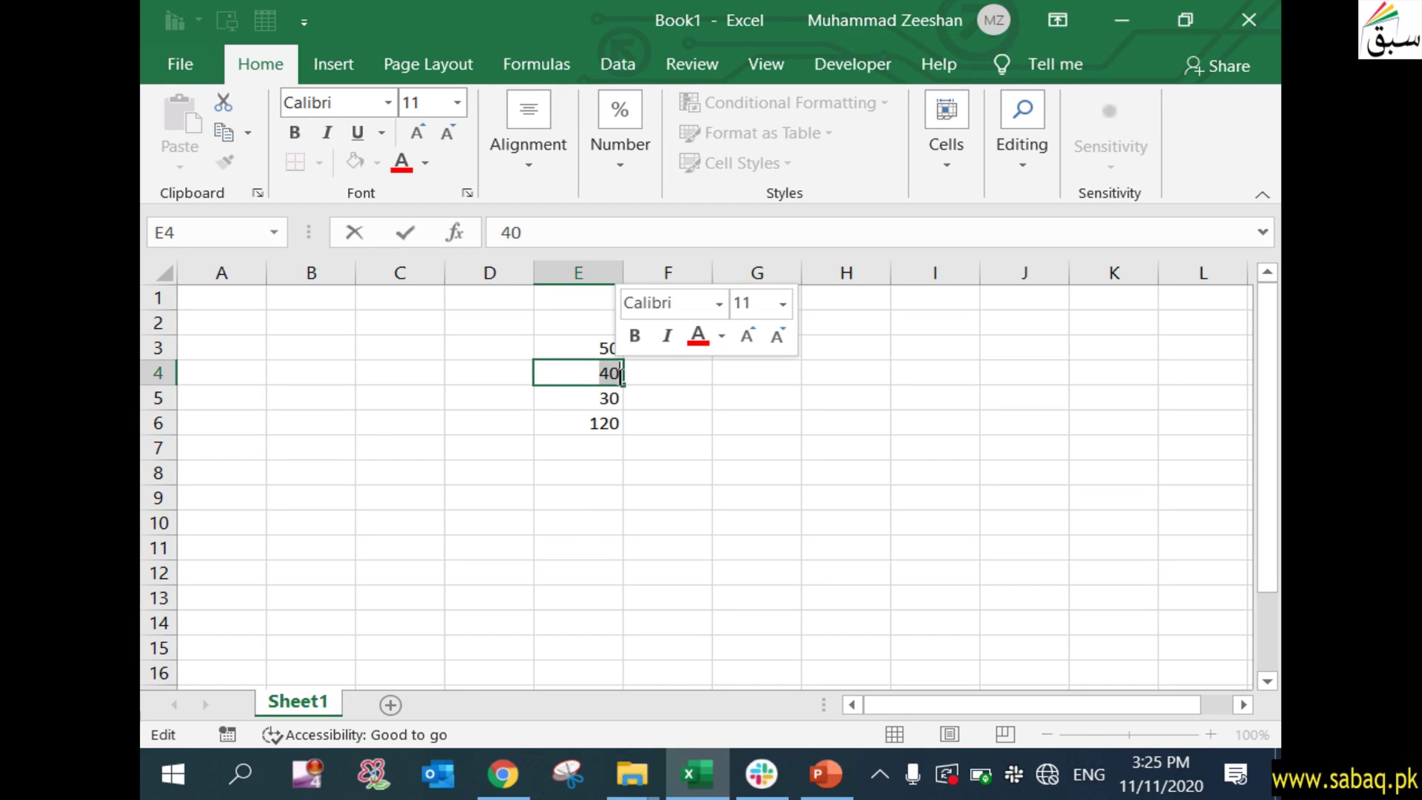
{"action": "type", "text": "30"}
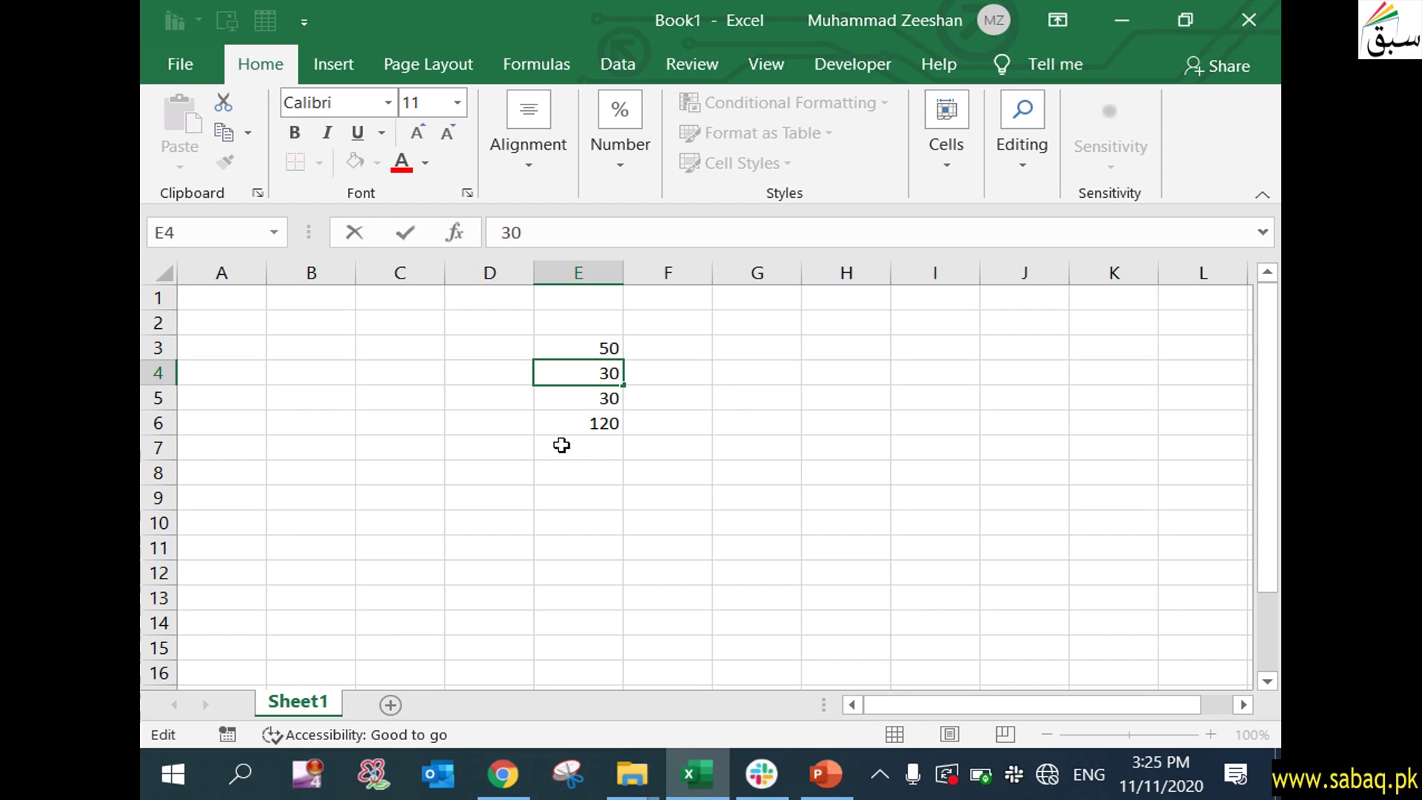
{"action": "left_click", "coordinate": [632, 464]}
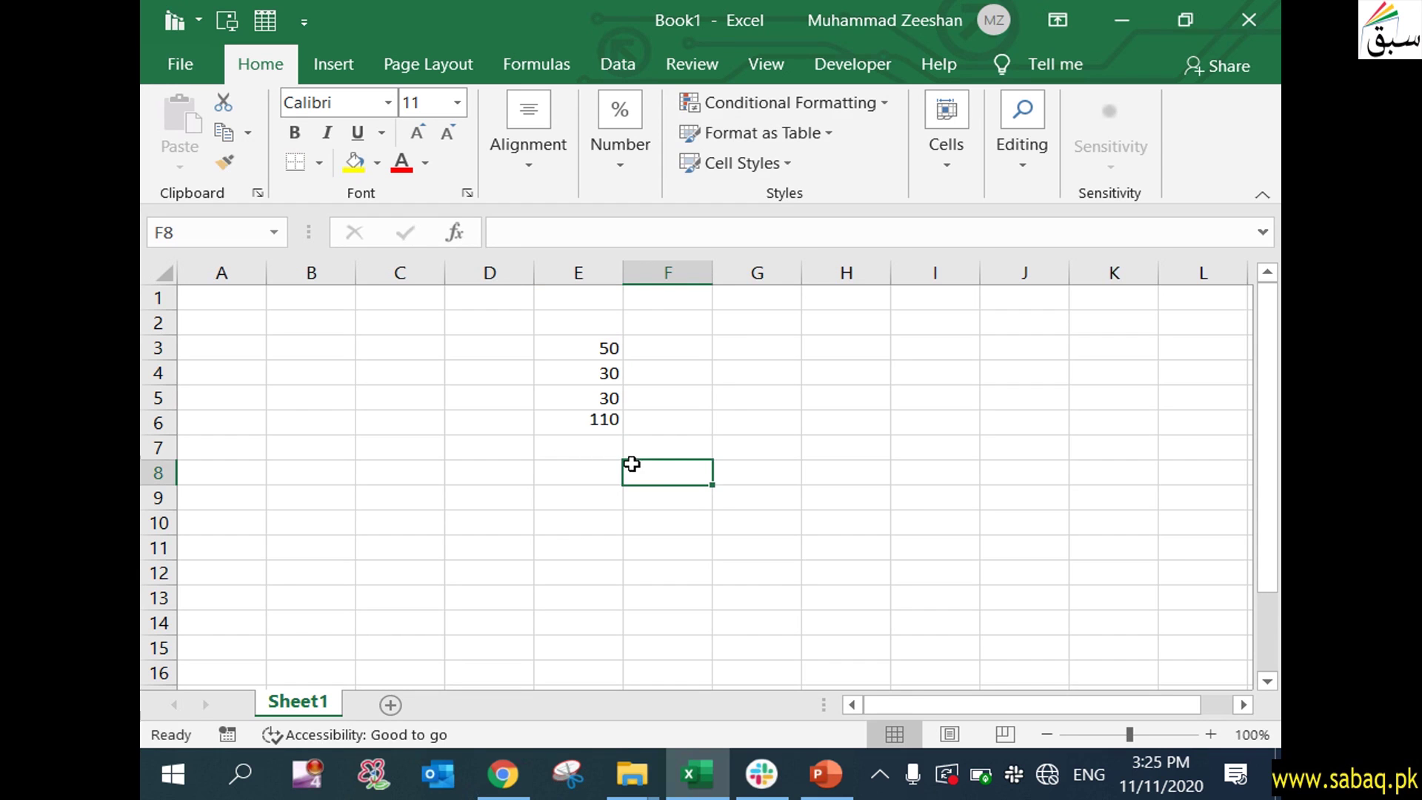
- Check that the E6 total now reads 110, then add a blank Sheet2
{"action": "left_click", "coordinate": [579, 432]}
{"action": "left_click", "coordinate": [608, 374]}
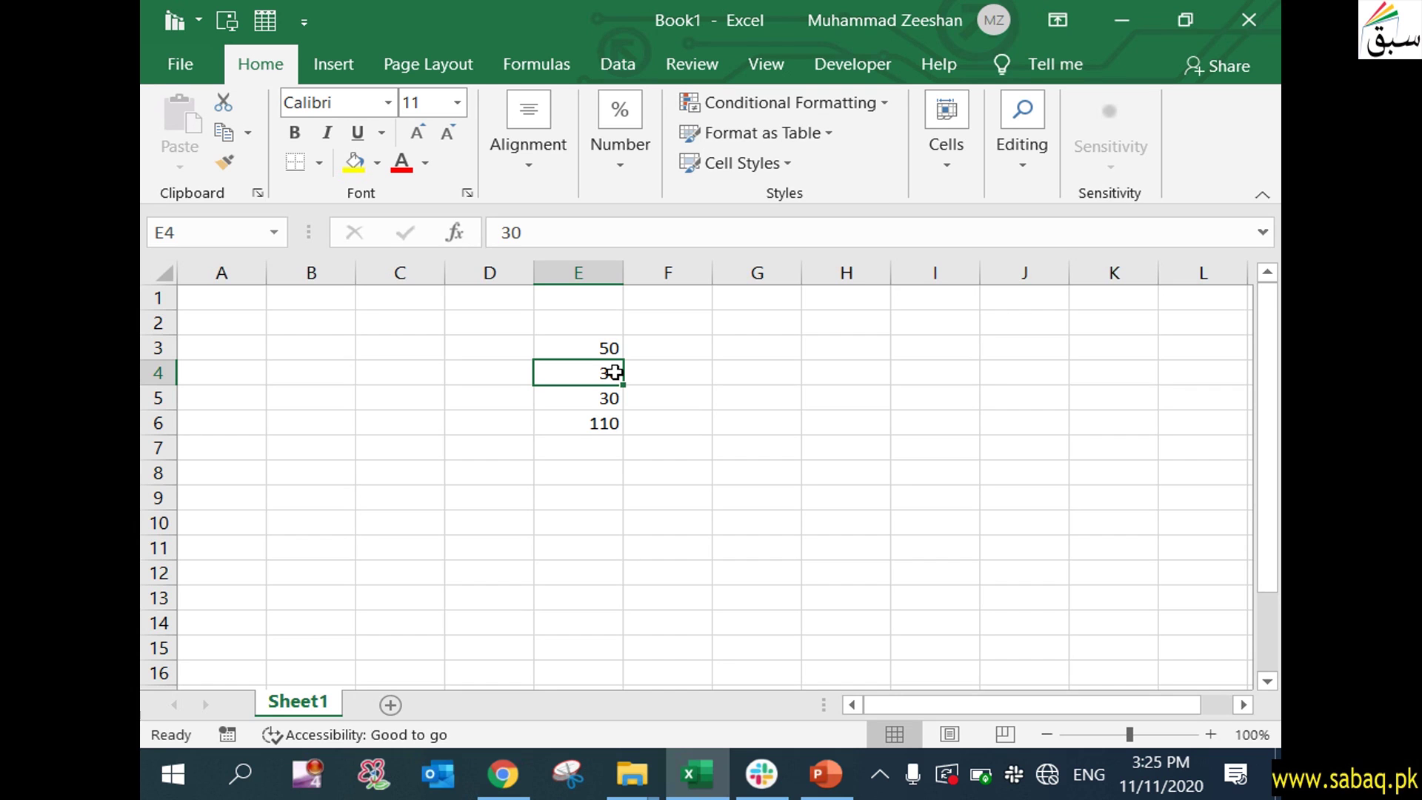
{"action": "left_click", "coordinate": [390, 705]}
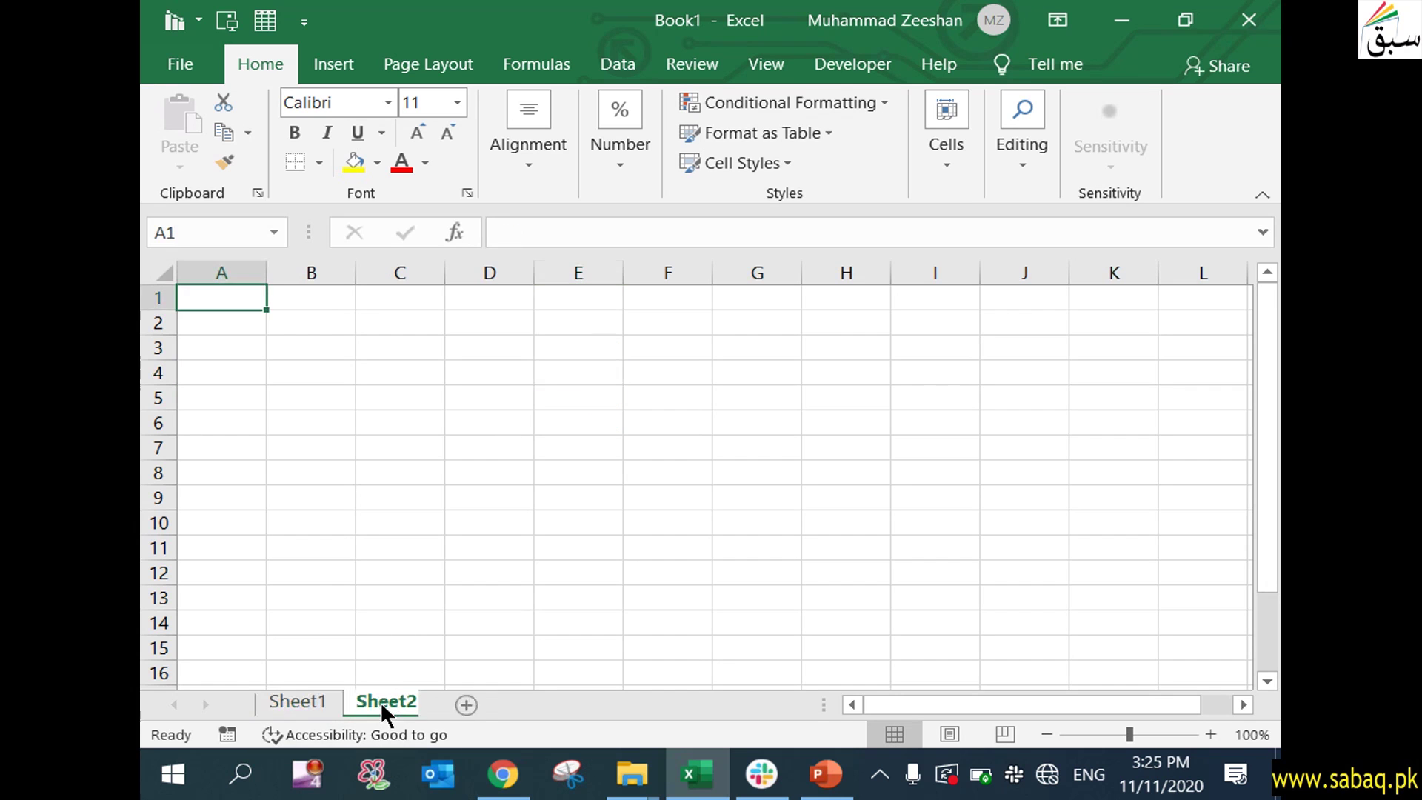
- On Sheet2, enter 45, 45 and 90 in E4:E6
{"action": "left_click", "coordinate": [381, 569]}
{"action": "double_click", "coordinate": [585, 372]}
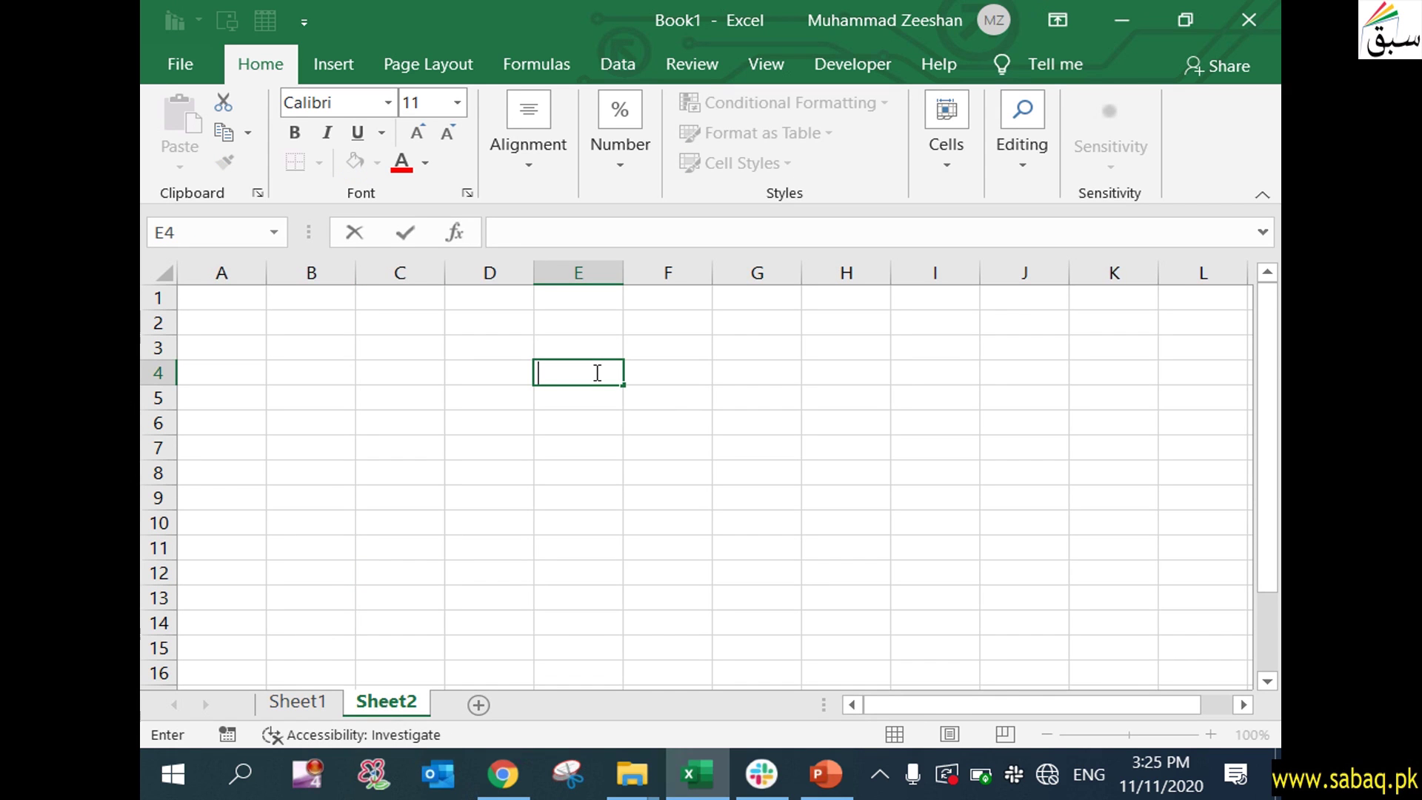
{"action": "right_click", "coordinate": [596, 372]}
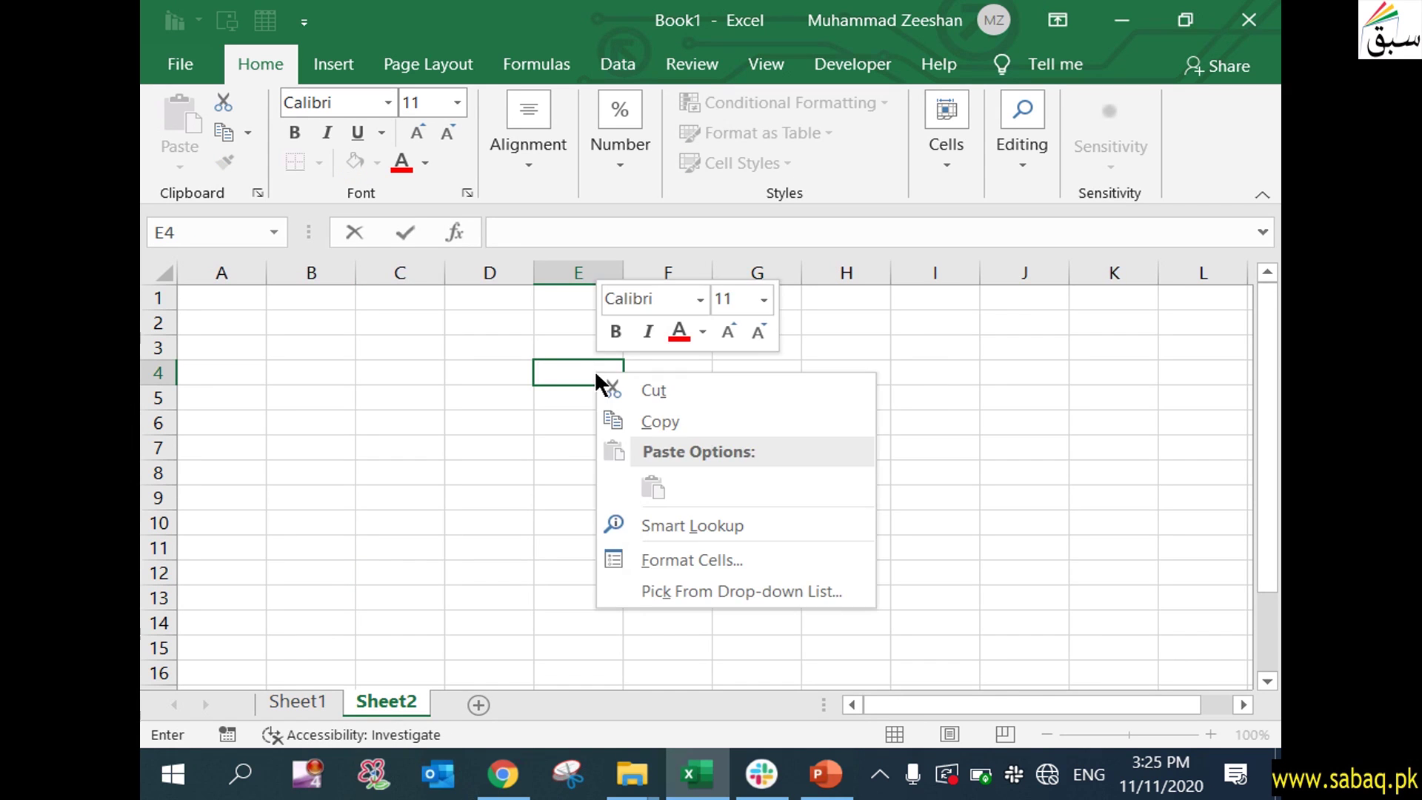
{"action": "left_click", "coordinate": [585, 371]}
{"action": "type", "text": "45"}
{"action": "double_click", "coordinate": [579, 399]}
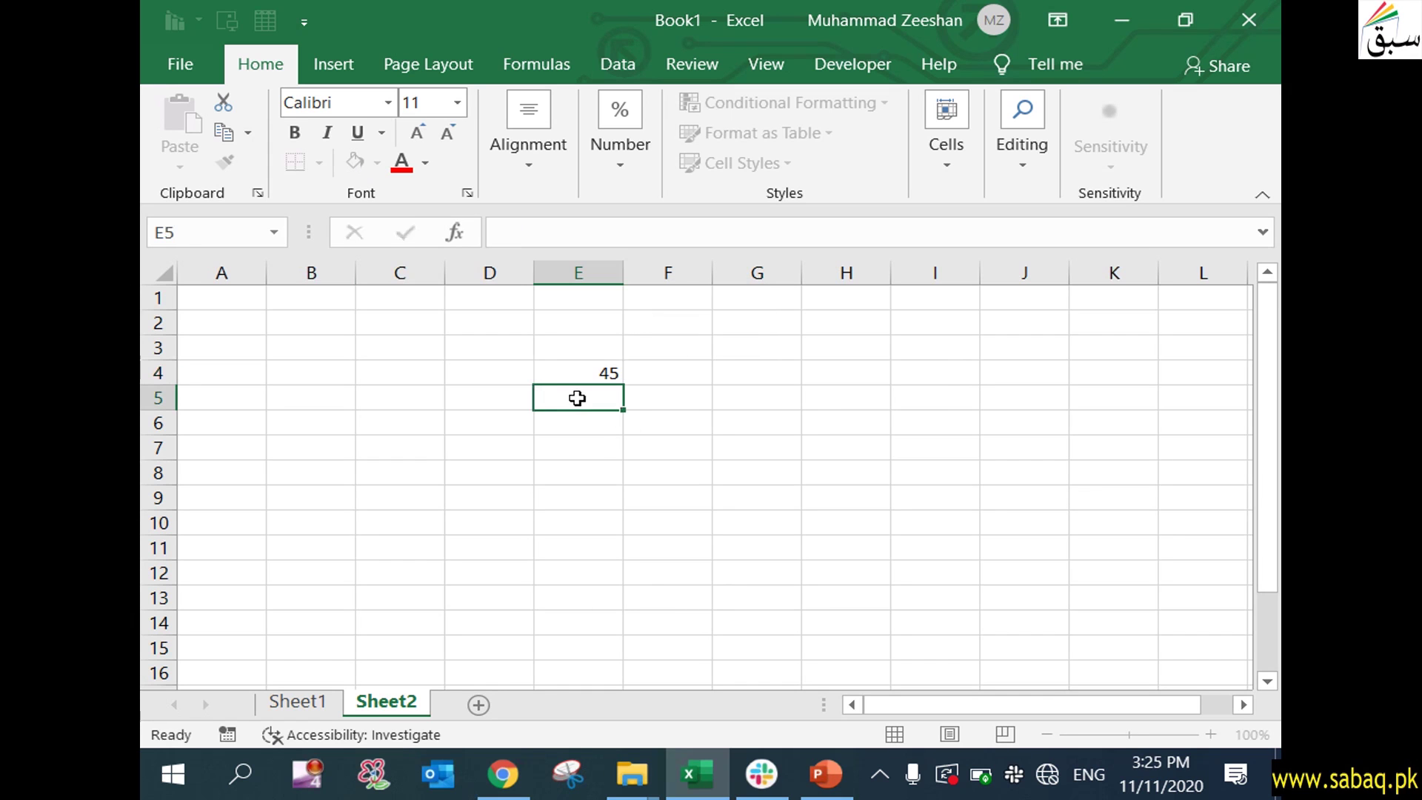
{"action": "type", "text": "45"}
{"action": "left_click", "coordinate": [579, 423]}
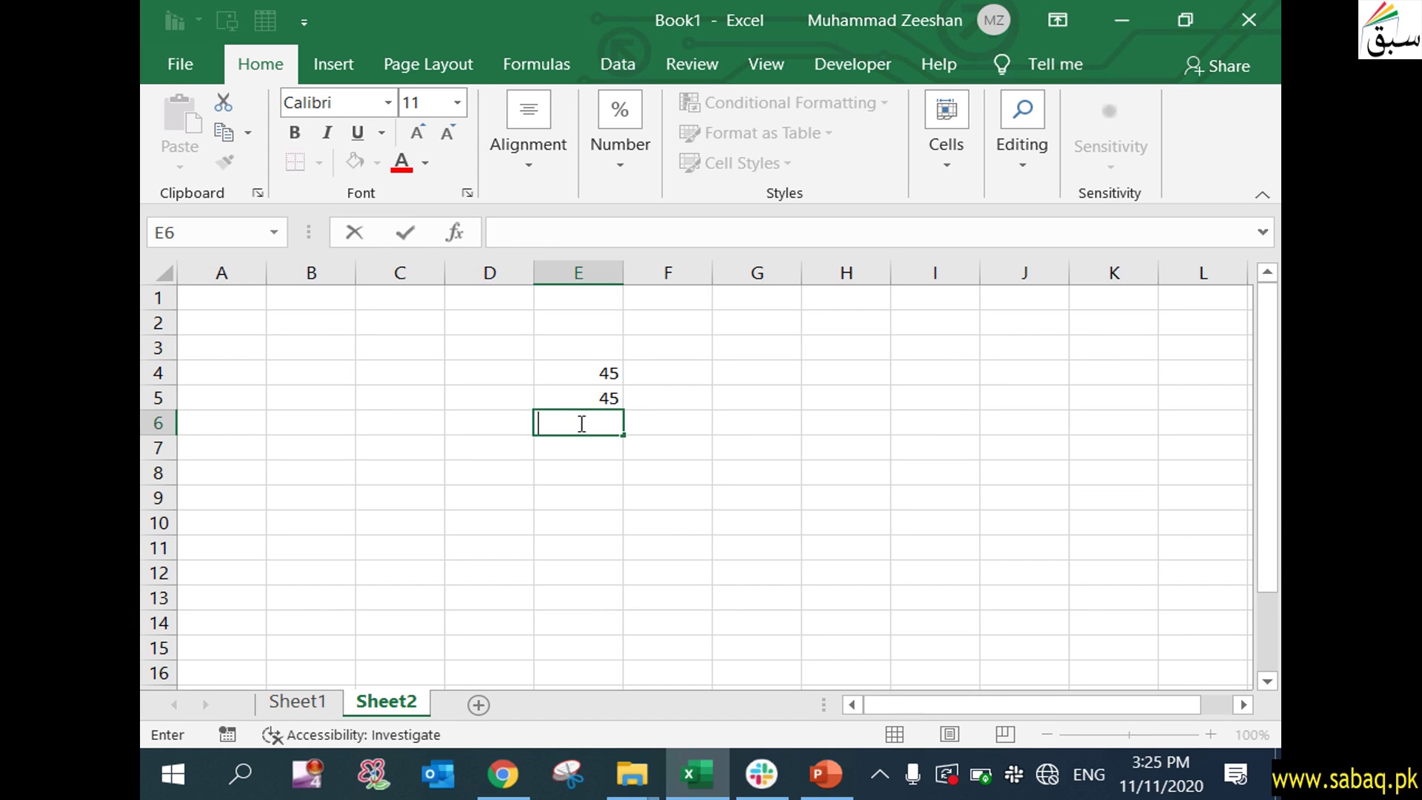
{"action": "type", "text": "90"}
{"action": "left_click", "coordinate": [577, 516]}
- Build =E4+E5-E6 in E7 by clicking the cells, returning 0
{"action": "left_click", "coordinate": [600, 445]}
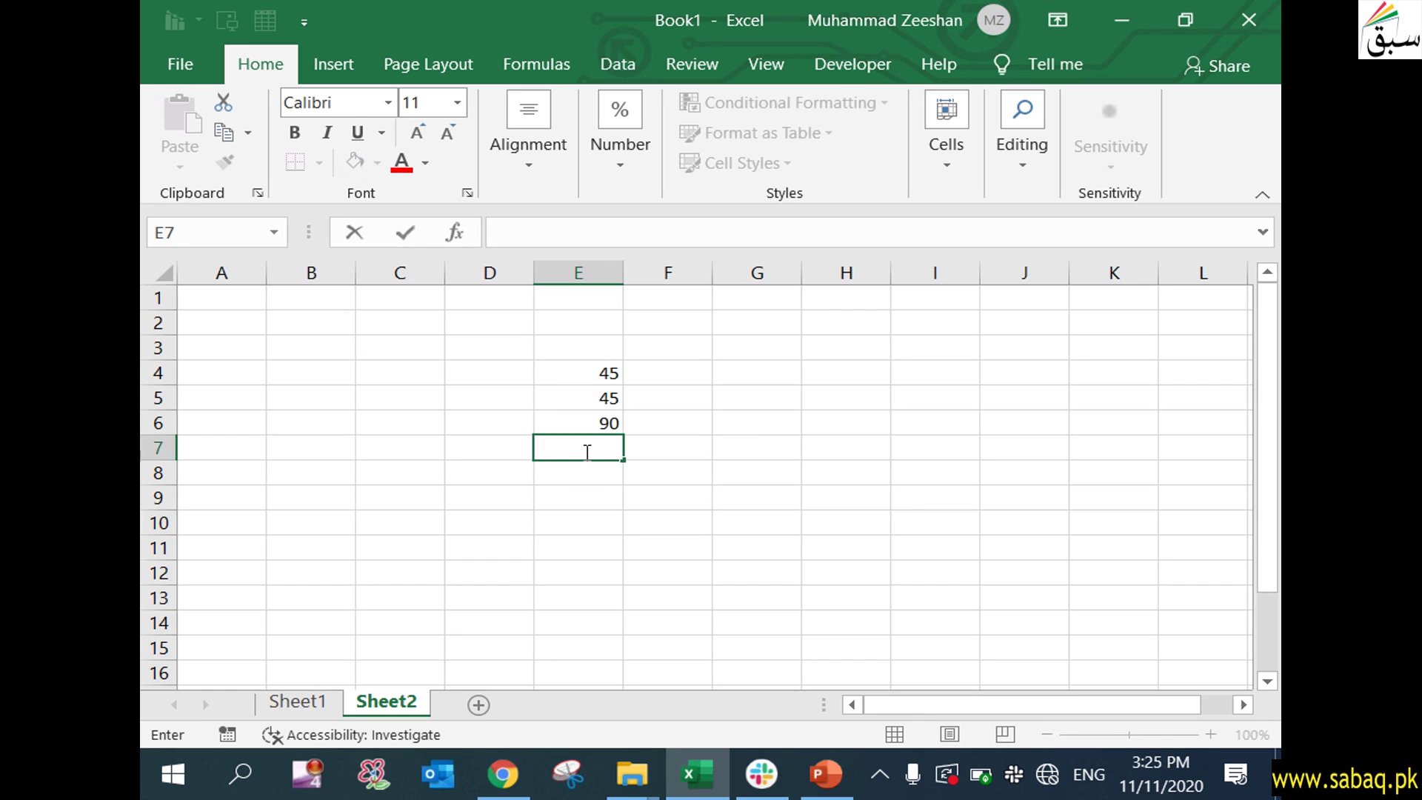
{"action": "type", "text": "="}
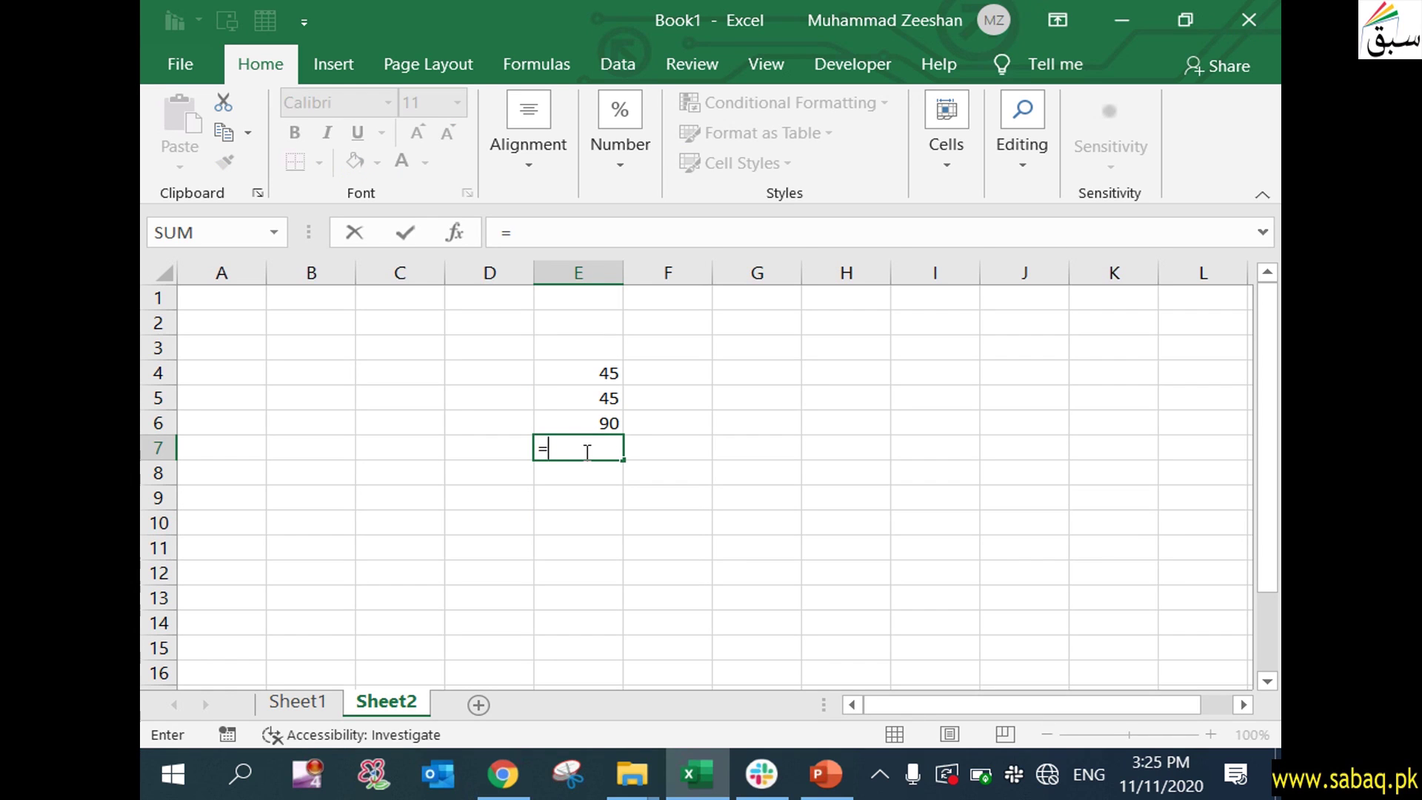
{"action": "left_click", "coordinate": [611, 366]}
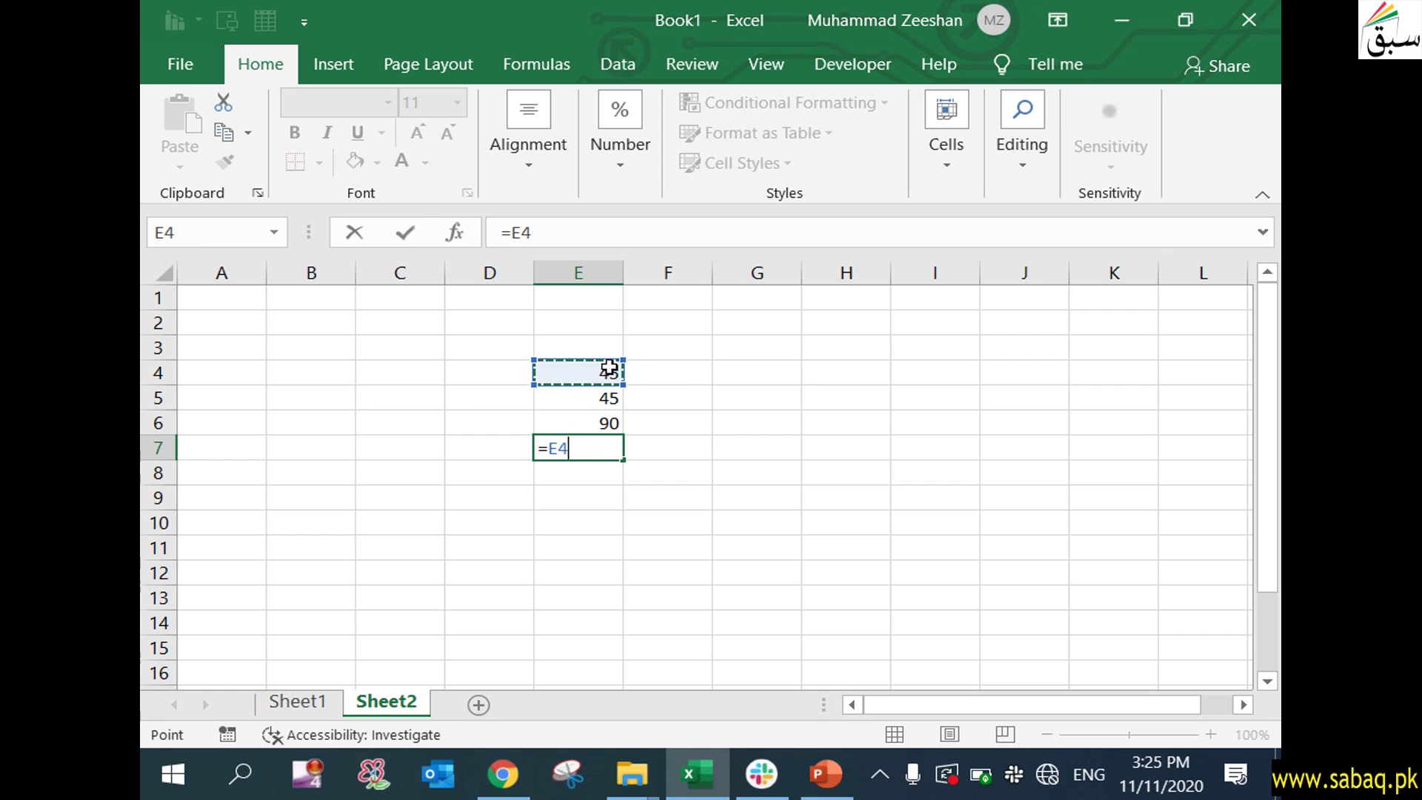
{"action": "type", "text": "+"}
{"action": "left_click", "coordinate": [598, 400]}
{"action": "type", "text": "-"}
{"action": "left_click", "coordinate": [601, 420]}
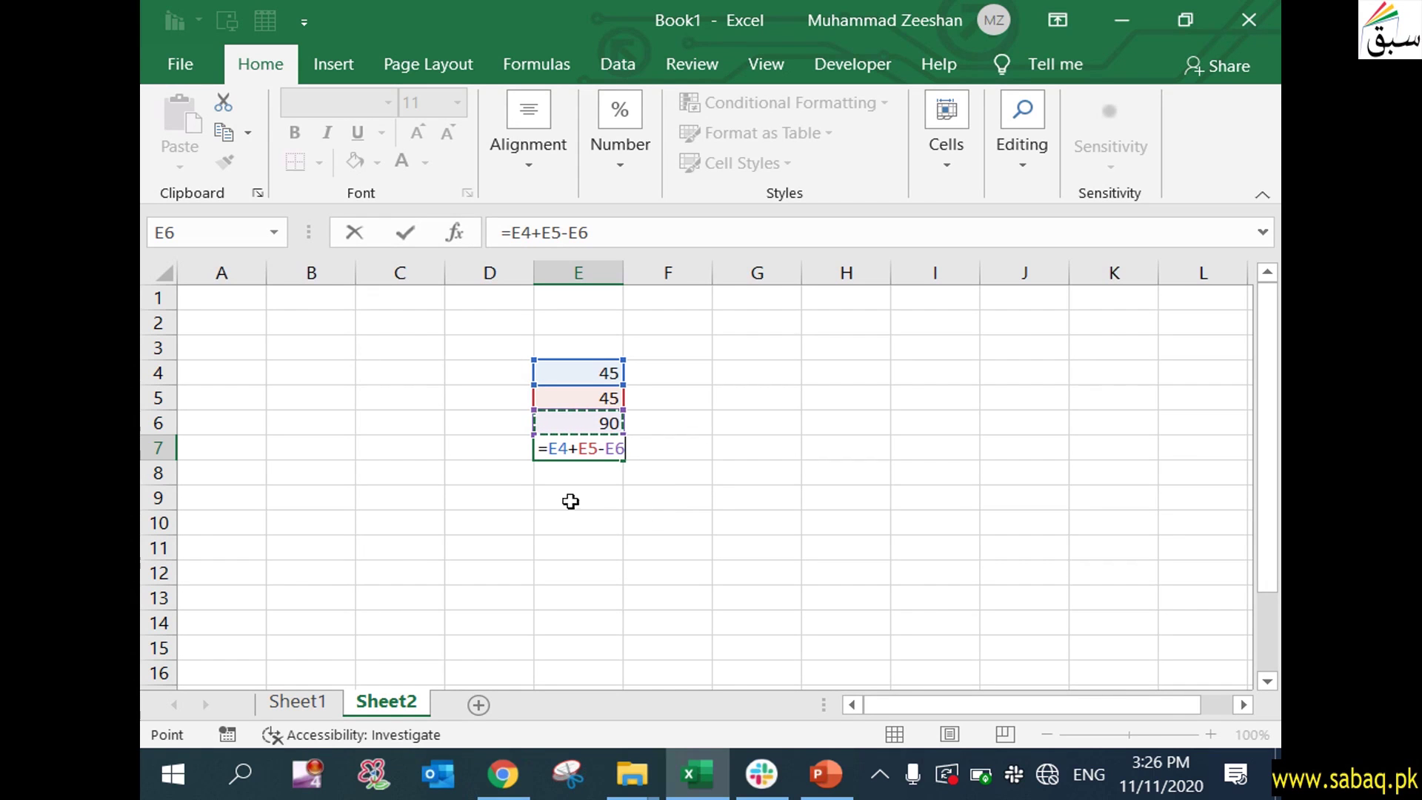
{"action": "key", "text": "Return"}
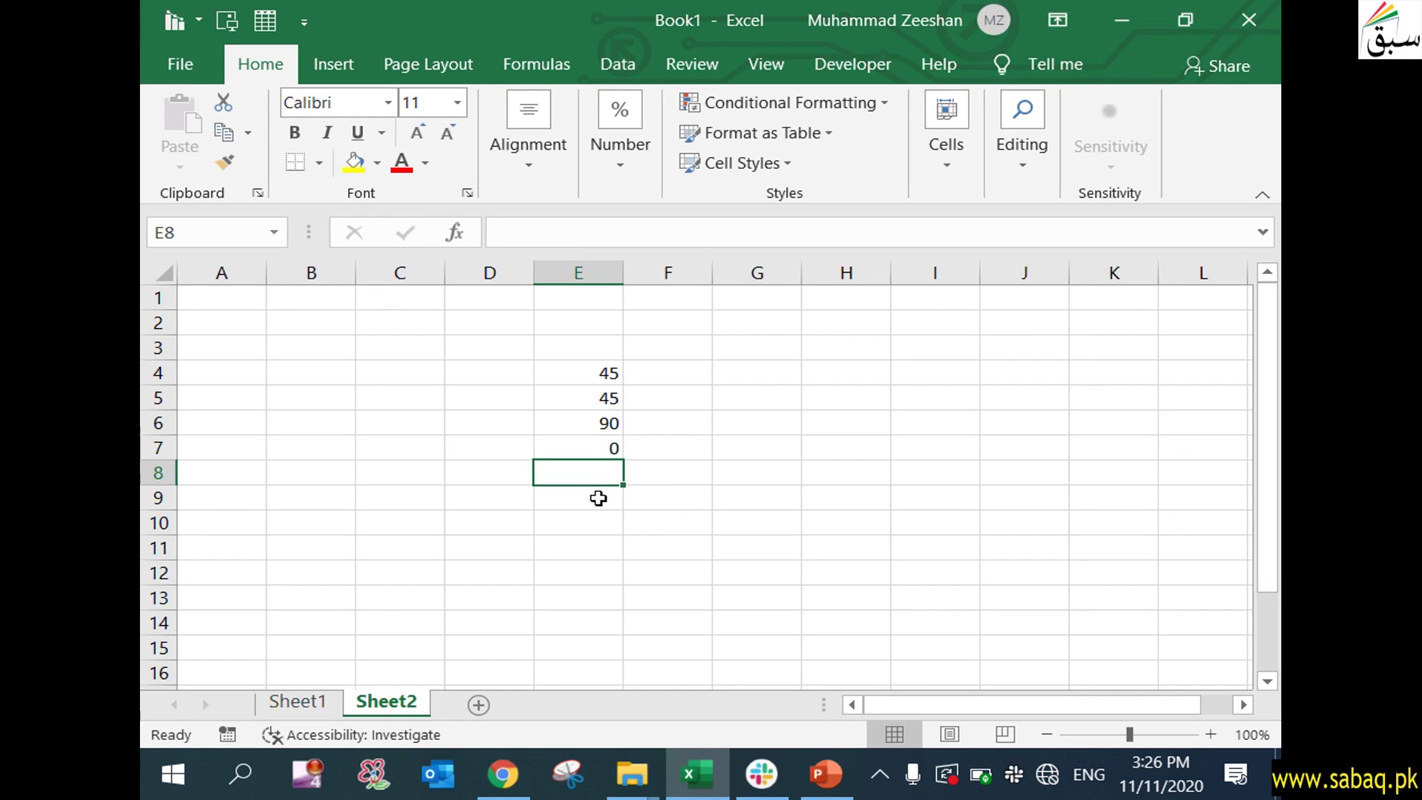
- Change Sheet2's E6 from 90 to 50 so E7 recalculates to 40
{"action": "left_click", "coordinate": [597, 451]}
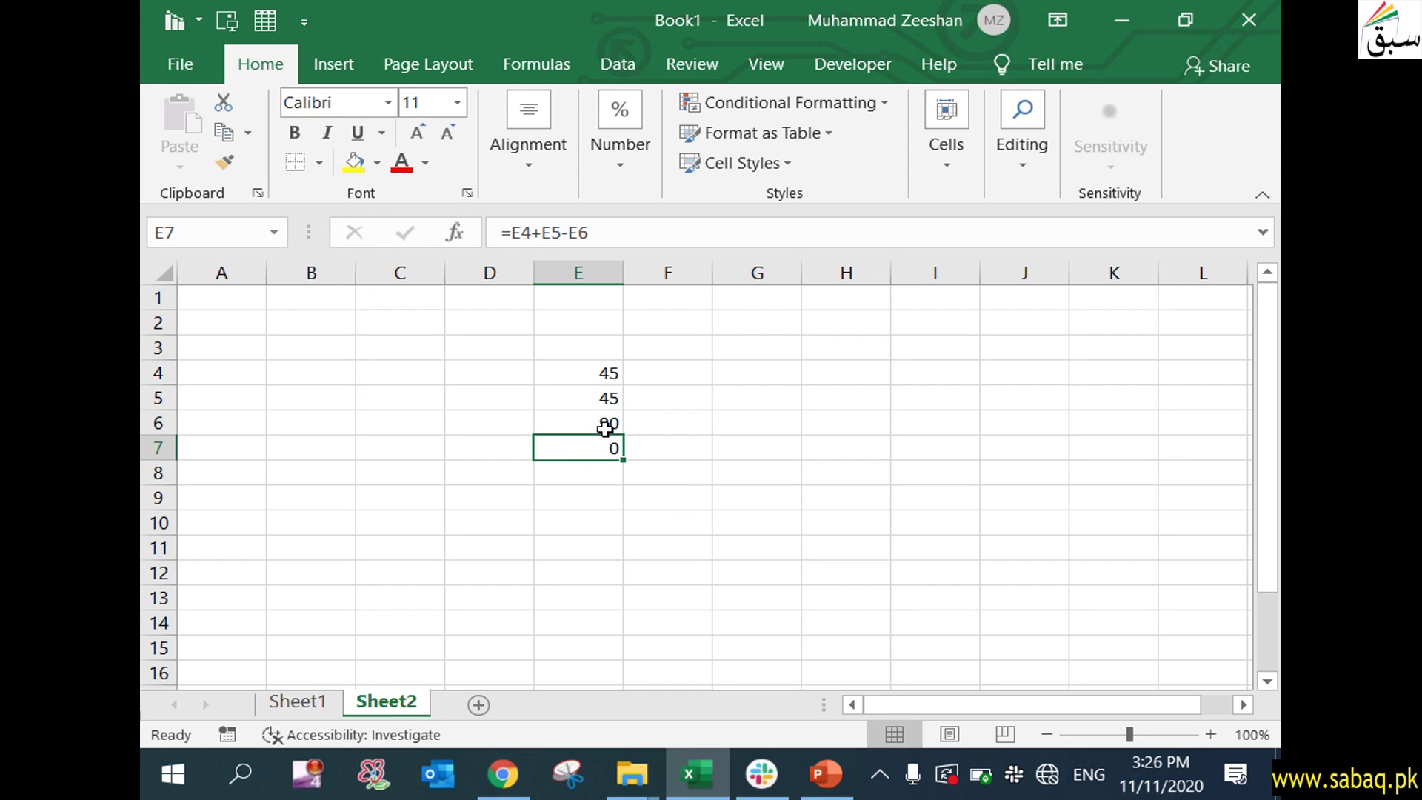
{"action": "left_click", "coordinate": [605, 427]}
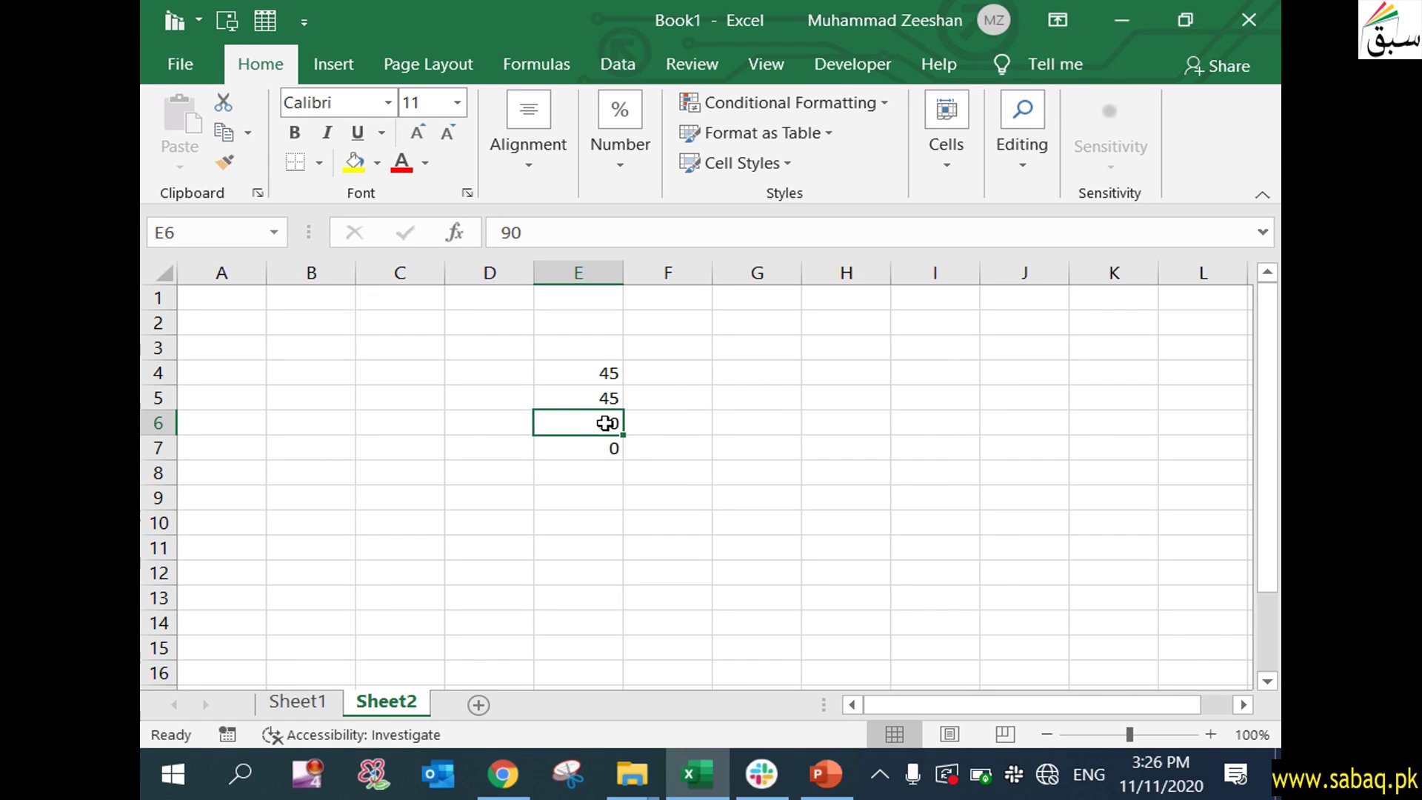
{"action": "double_click", "coordinate": [605, 423]}
{"action": "double_click", "coordinate": [608, 423]}
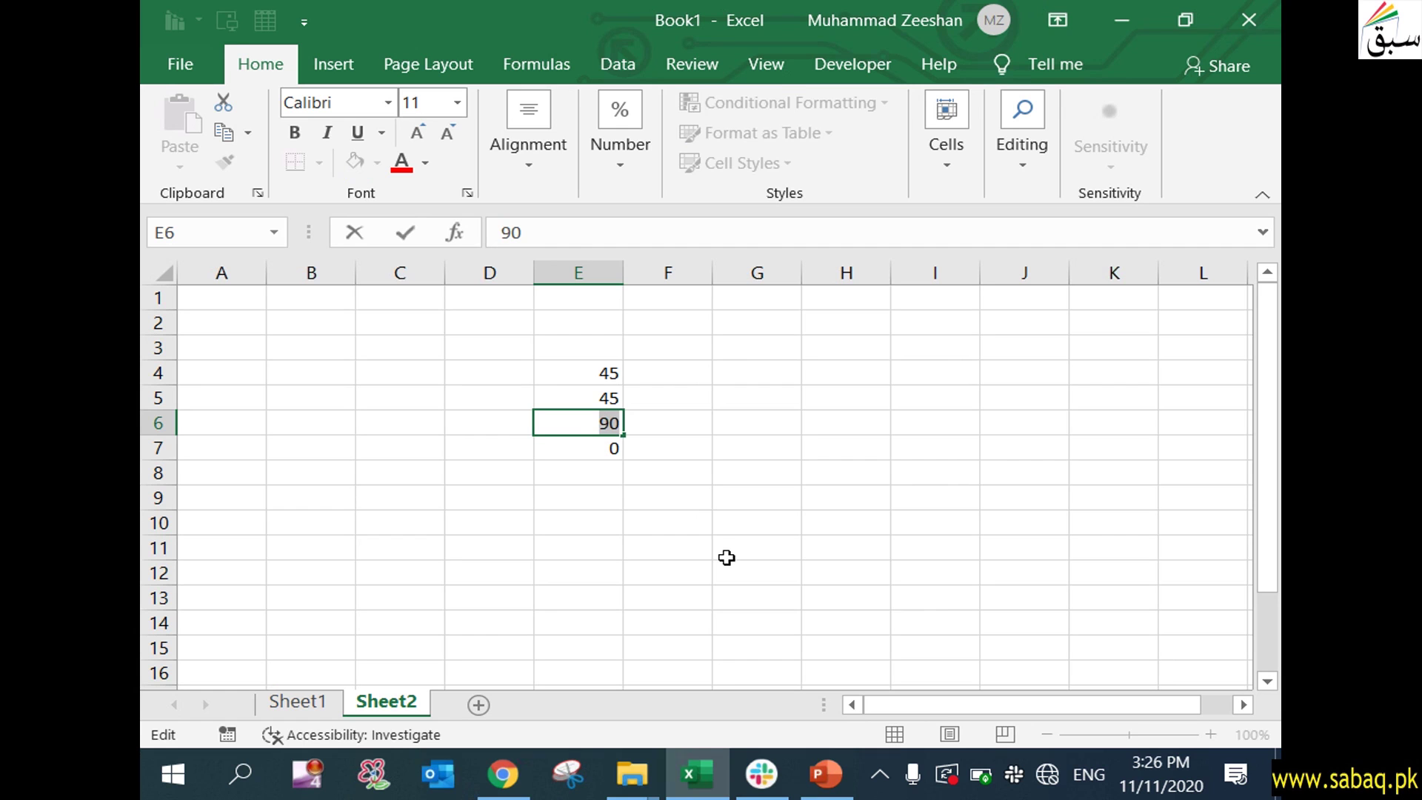
{"action": "type", "text": "50"}
{"action": "left_click", "coordinate": [726, 564]}
{"action": "left_click", "coordinate": [580, 450]}
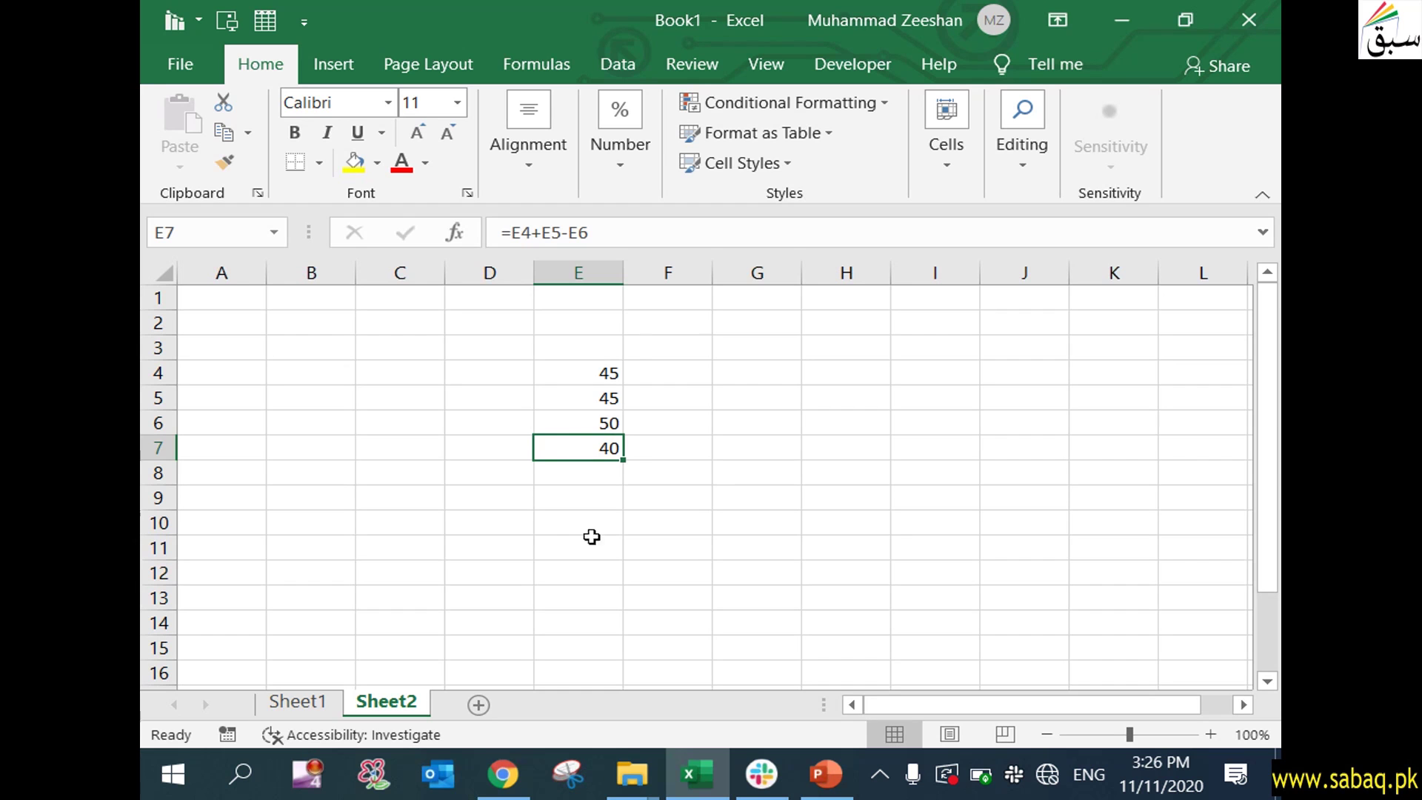
- Return to Sheet1 to review its 110 total, then bring the slide show forward
{"action": "left_click", "coordinate": [300, 701]}
{"action": "left_click", "coordinate": [732, 541]}
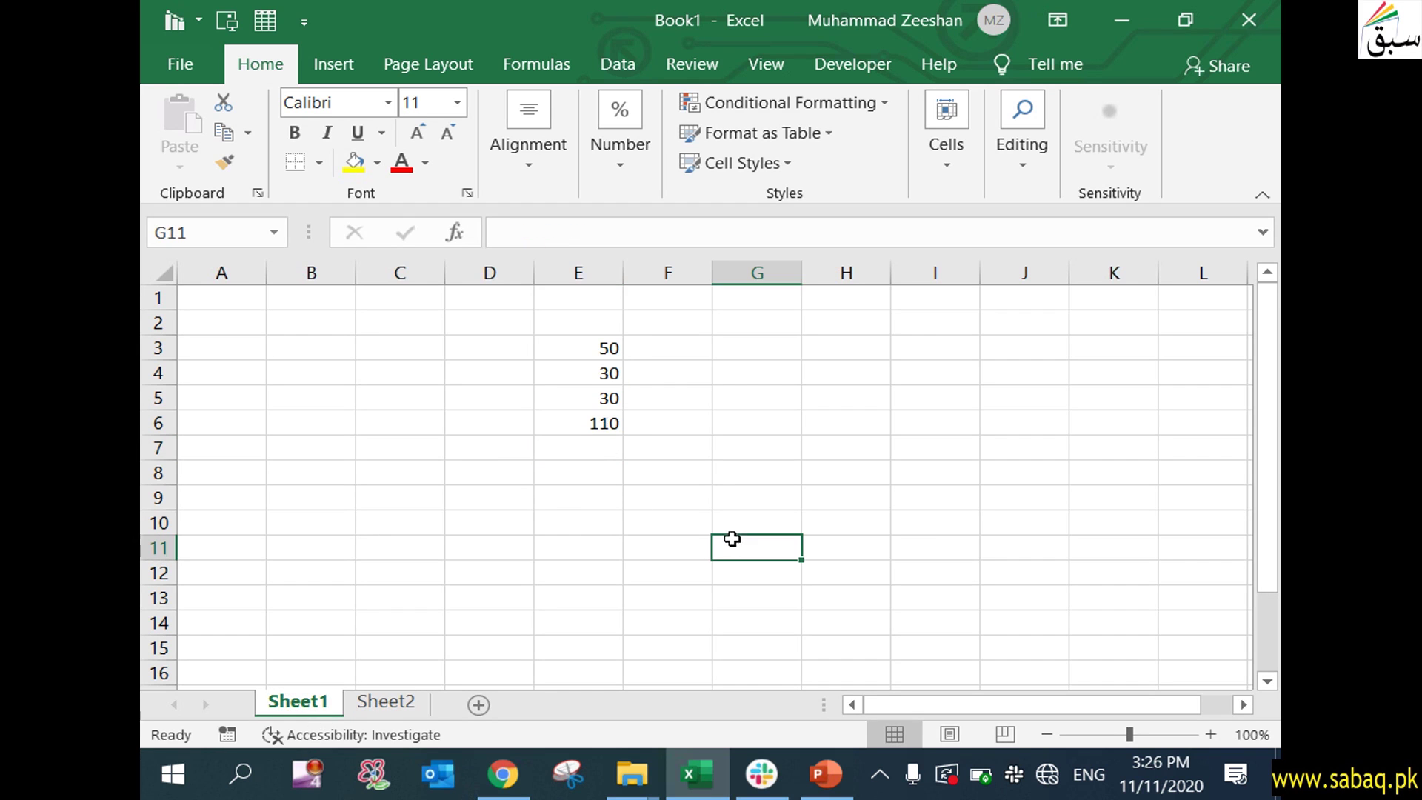
{"action": "left_click", "coordinate": [604, 420]}
{"action": "left_click", "coordinate": [420, 702]}
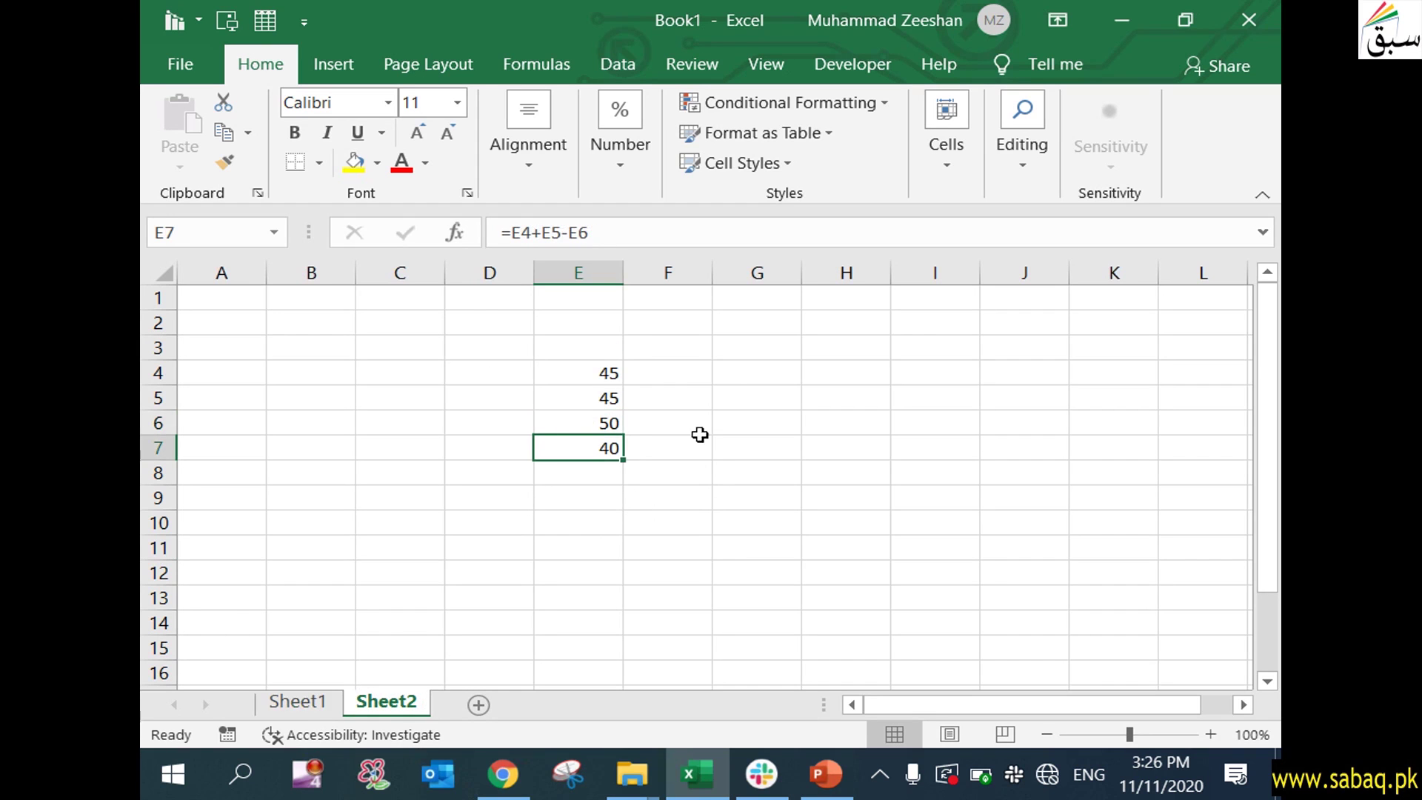
{"action": "left_click", "coordinate": [300, 701]}
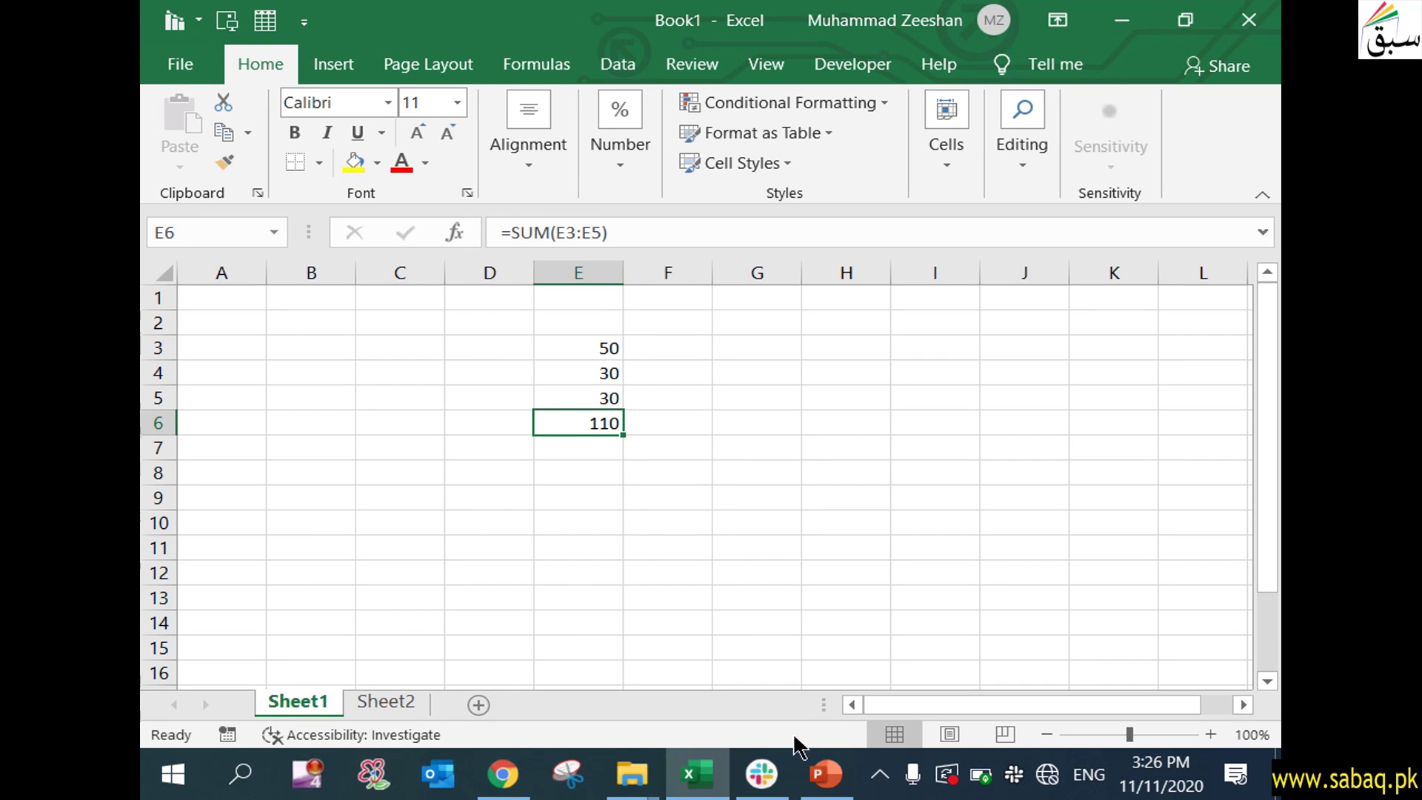
{"action": "left_click", "coordinate": [826, 774]}
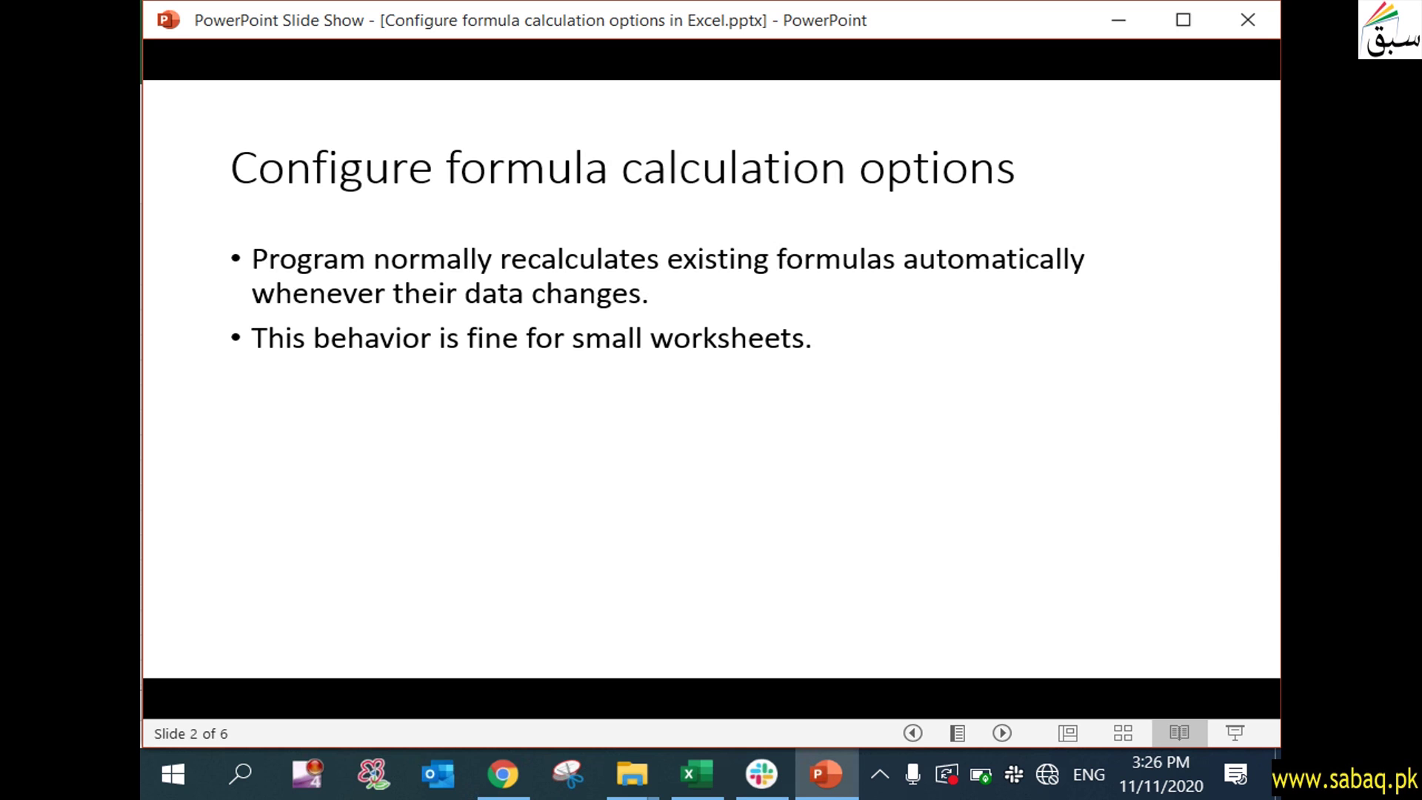
- Reveal the remaining bullets on slide 2 and advance to slide 3
{"action": "key", "text": "Right"}
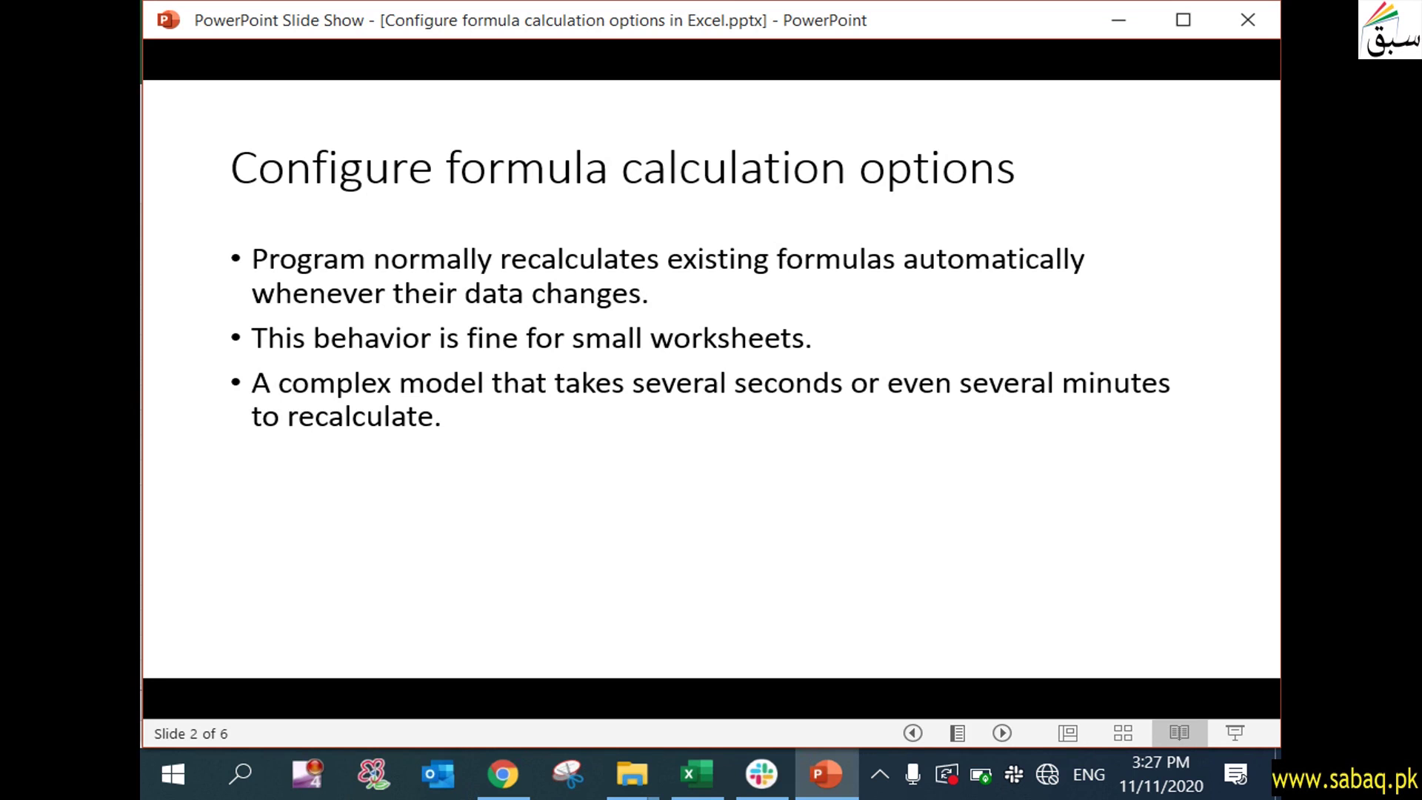
{"action": "key", "text": "Right"}
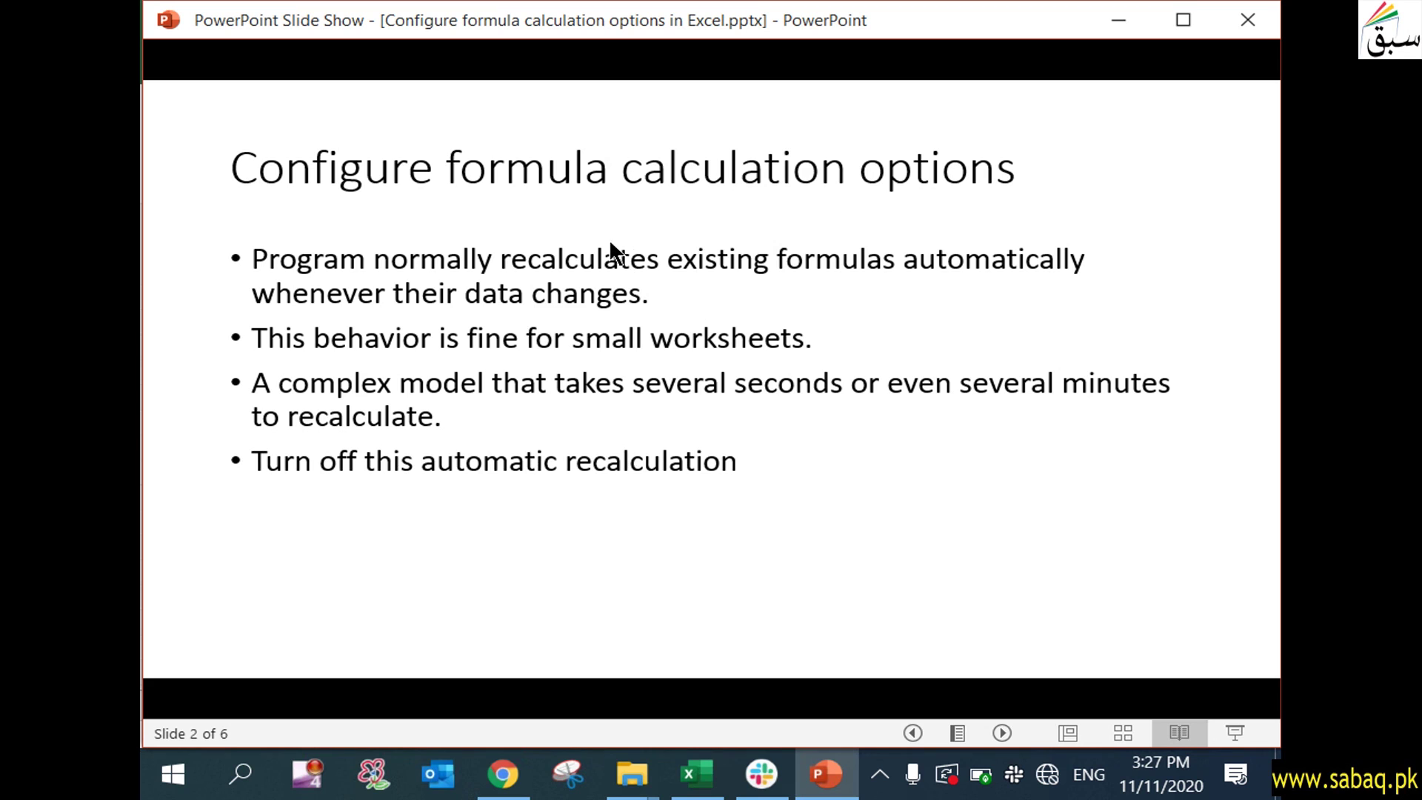
{"action": "left_click", "coordinate": [812, 458]}
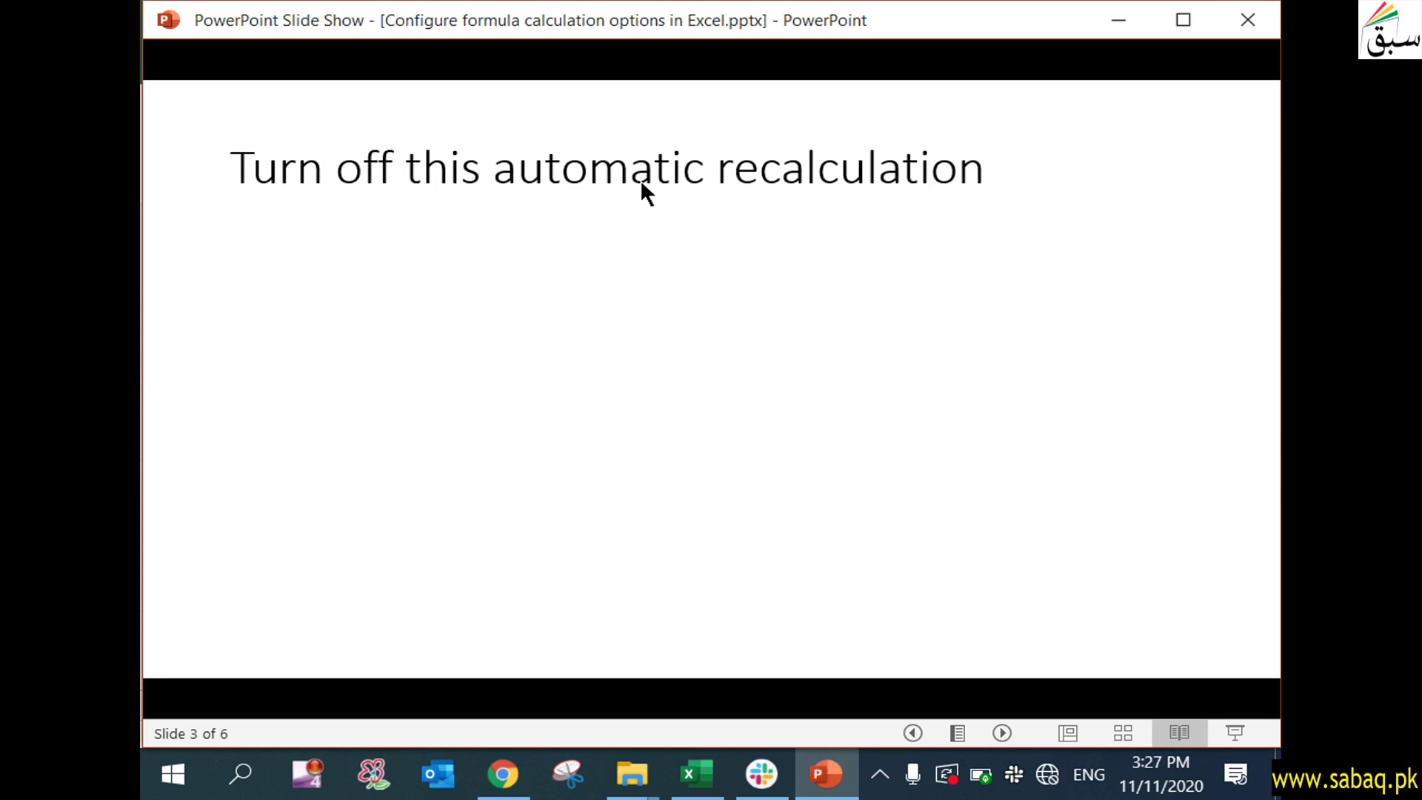
- Reveal slide 3's two ways to turn off automatic recalculation, then return to Excel
{"action": "left_click", "coordinate": [806, 244]}
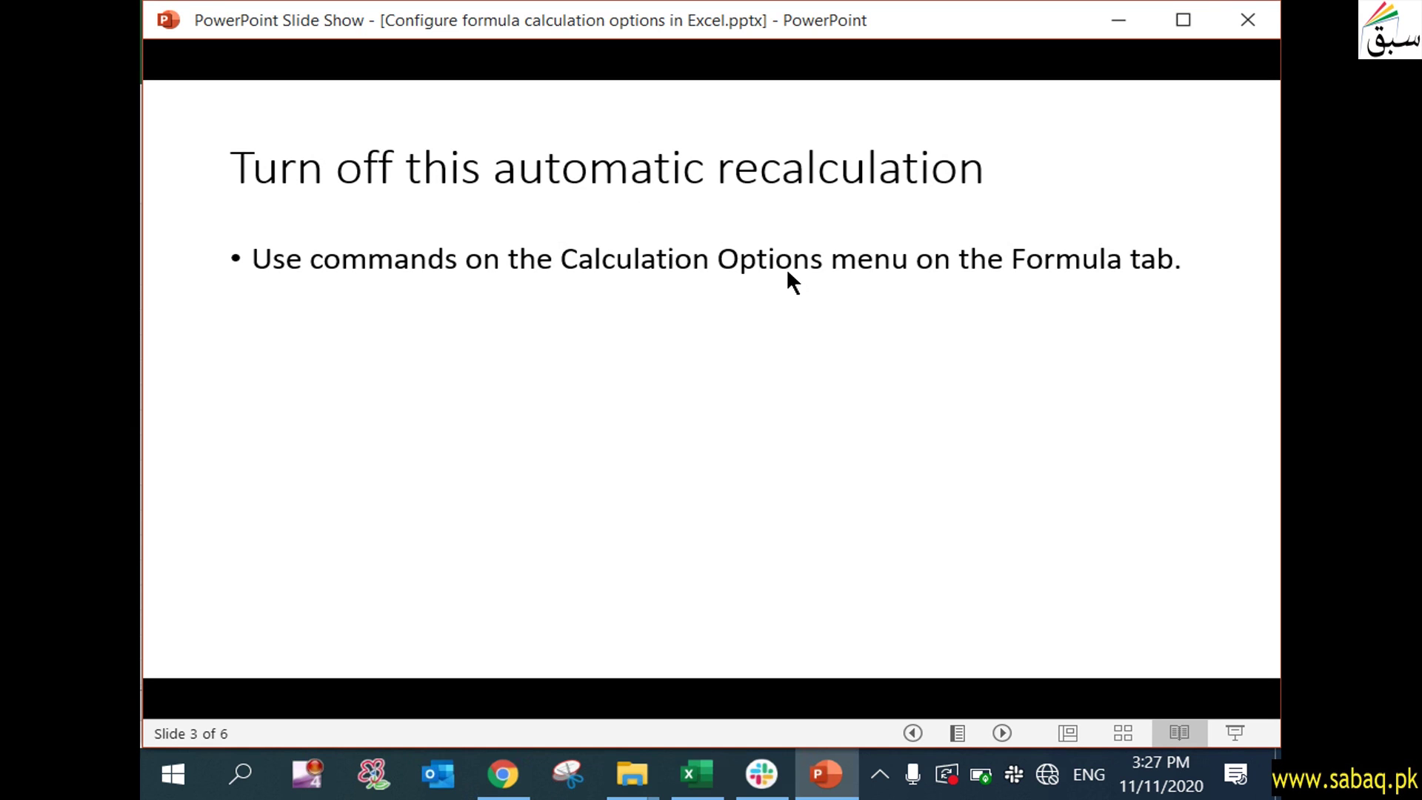
{"action": "key", "text": "Right"}
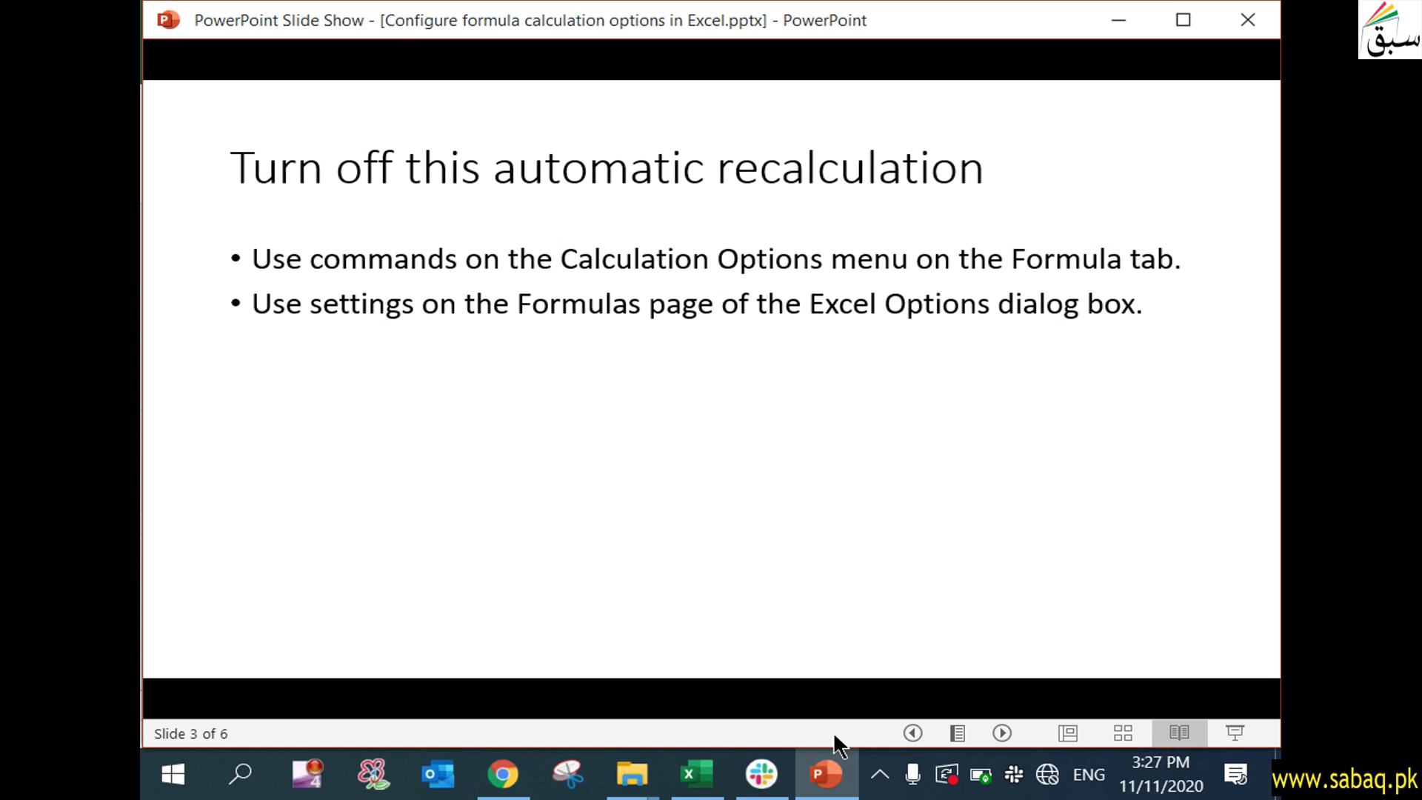
{"action": "left_click", "coordinate": [696, 774]}
{"action": "left_click", "coordinate": [536, 61]}
- Set Excel's Calculation Options to Manual
{"action": "left_click", "coordinate": [1044, 168]}
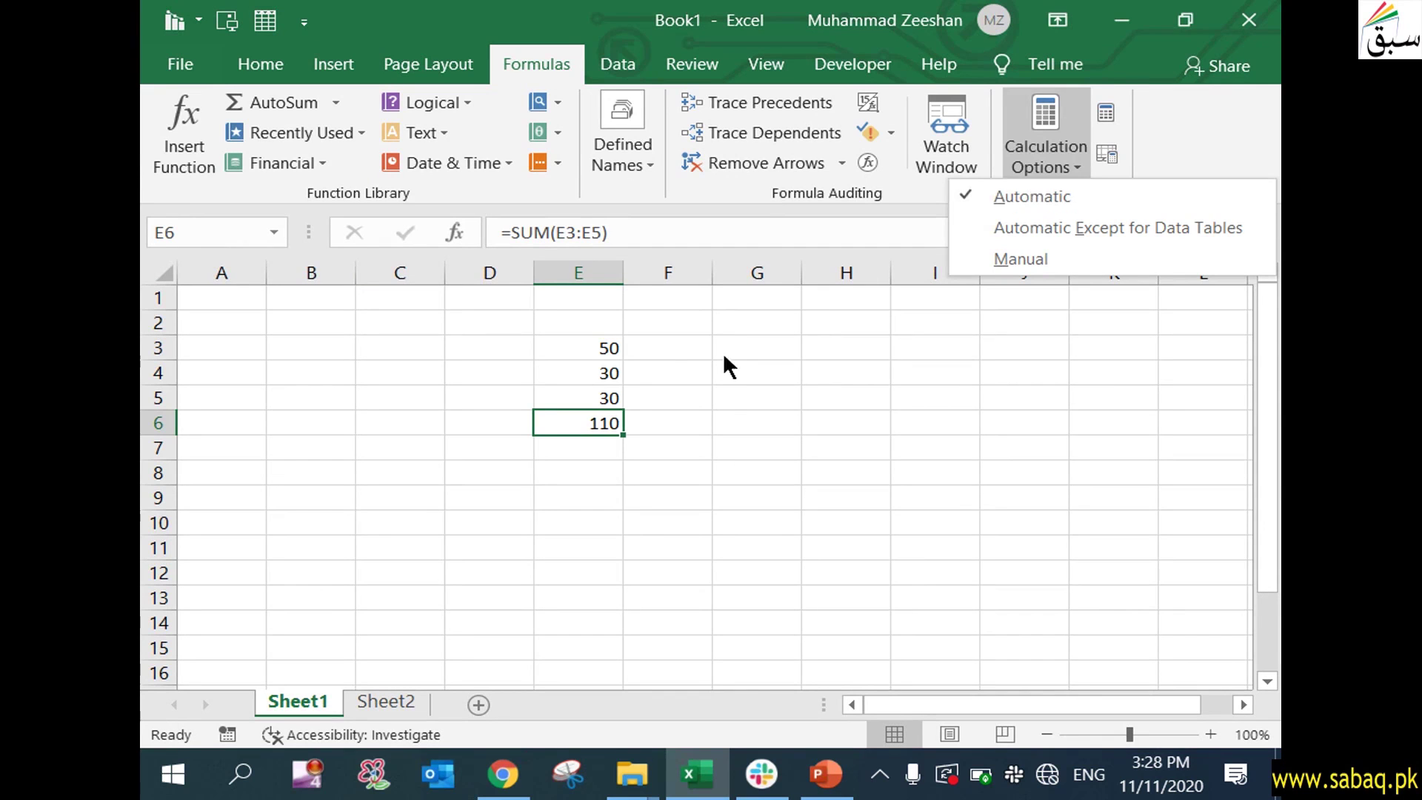
{"action": "left_click", "coordinate": [734, 355]}
{"action": "left_click", "coordinate": [582, 379]}
{"action": "left_click", "coordinate": [594, 424]}
{"action": "left_click", "coordinate": [1056, 163]}
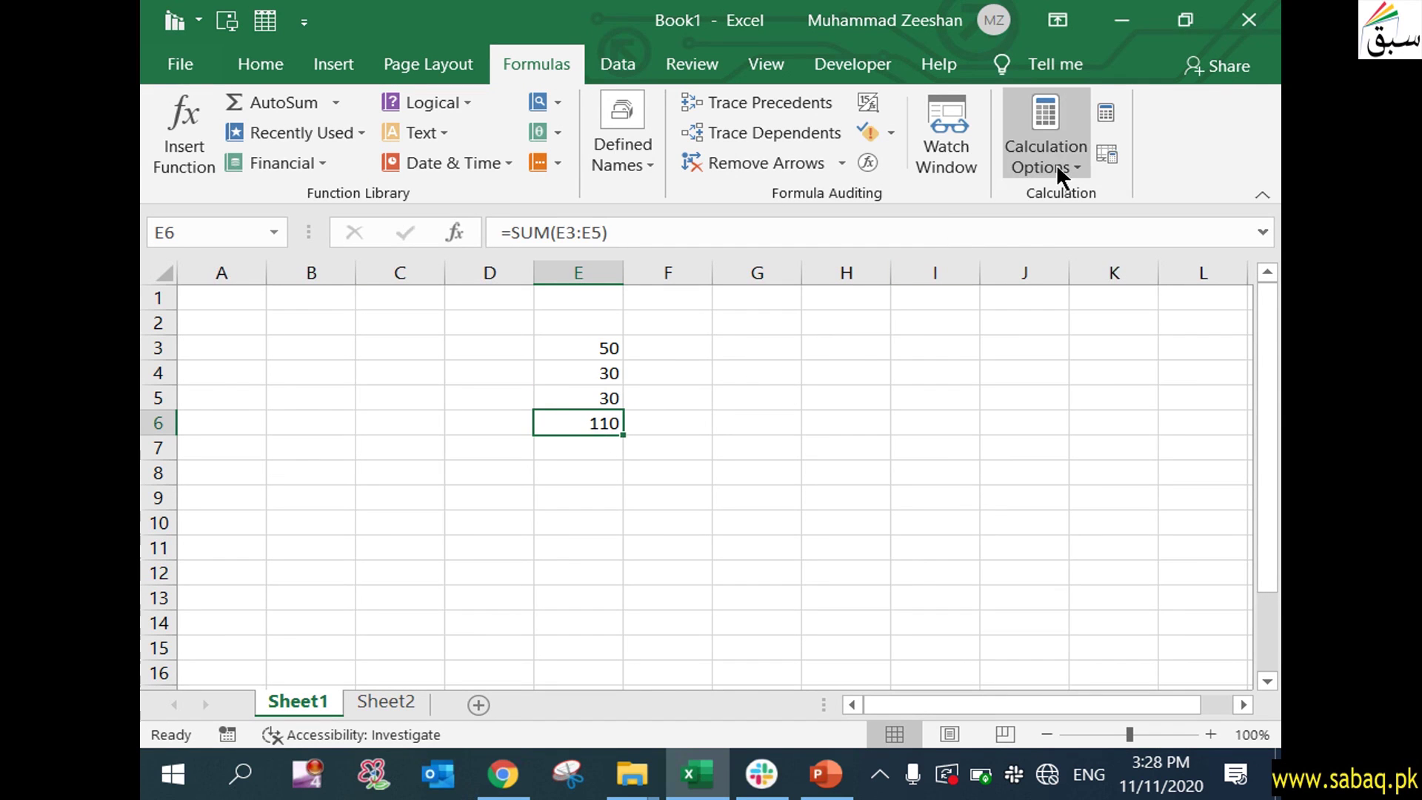
{"action": "left_click", "coordinate": [996, 260]}
{"action": "left_click", "coordinate": [1034, 157]}
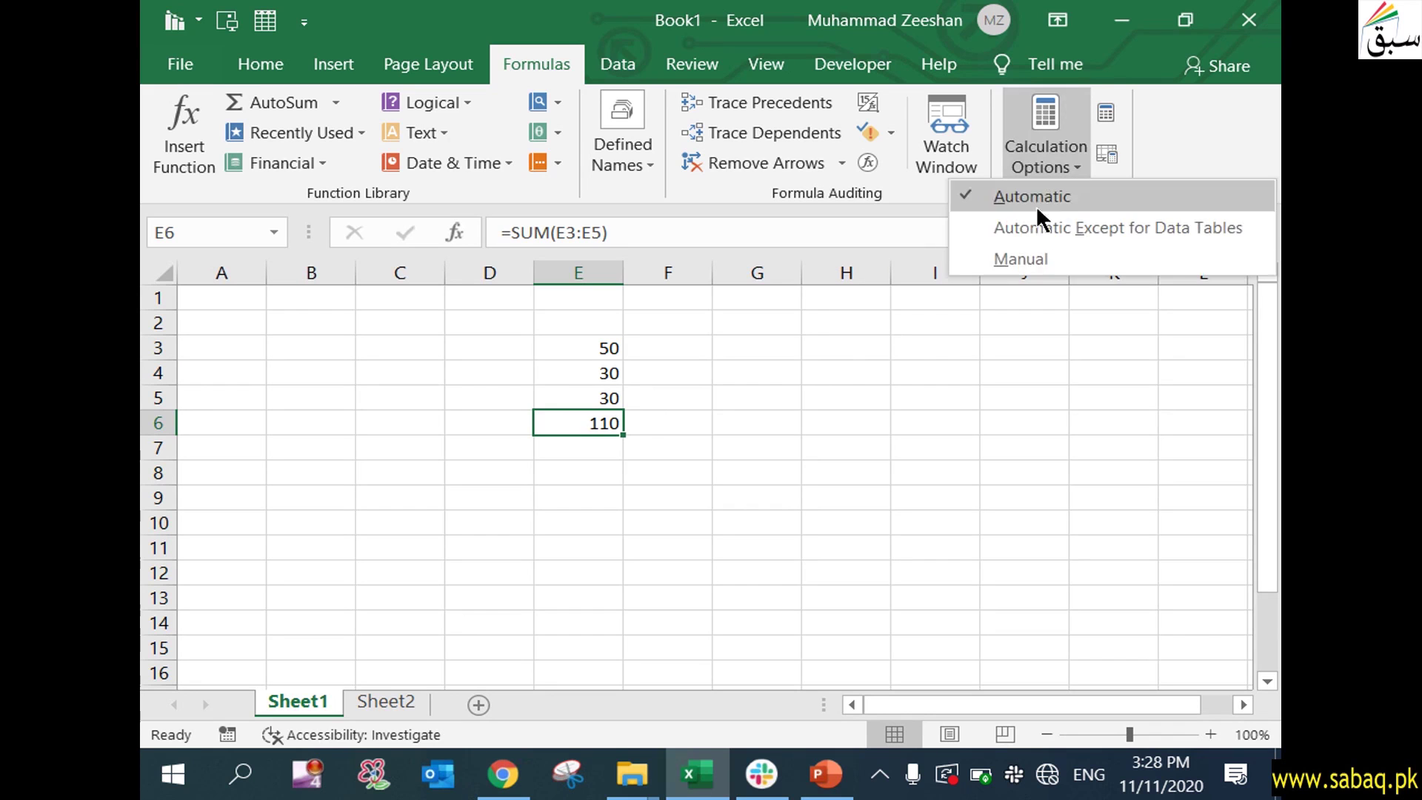
{"action": "left_click", "coordinate": [1034, 257]}
{"action": "left_click", "coordinate": [804, 448]}
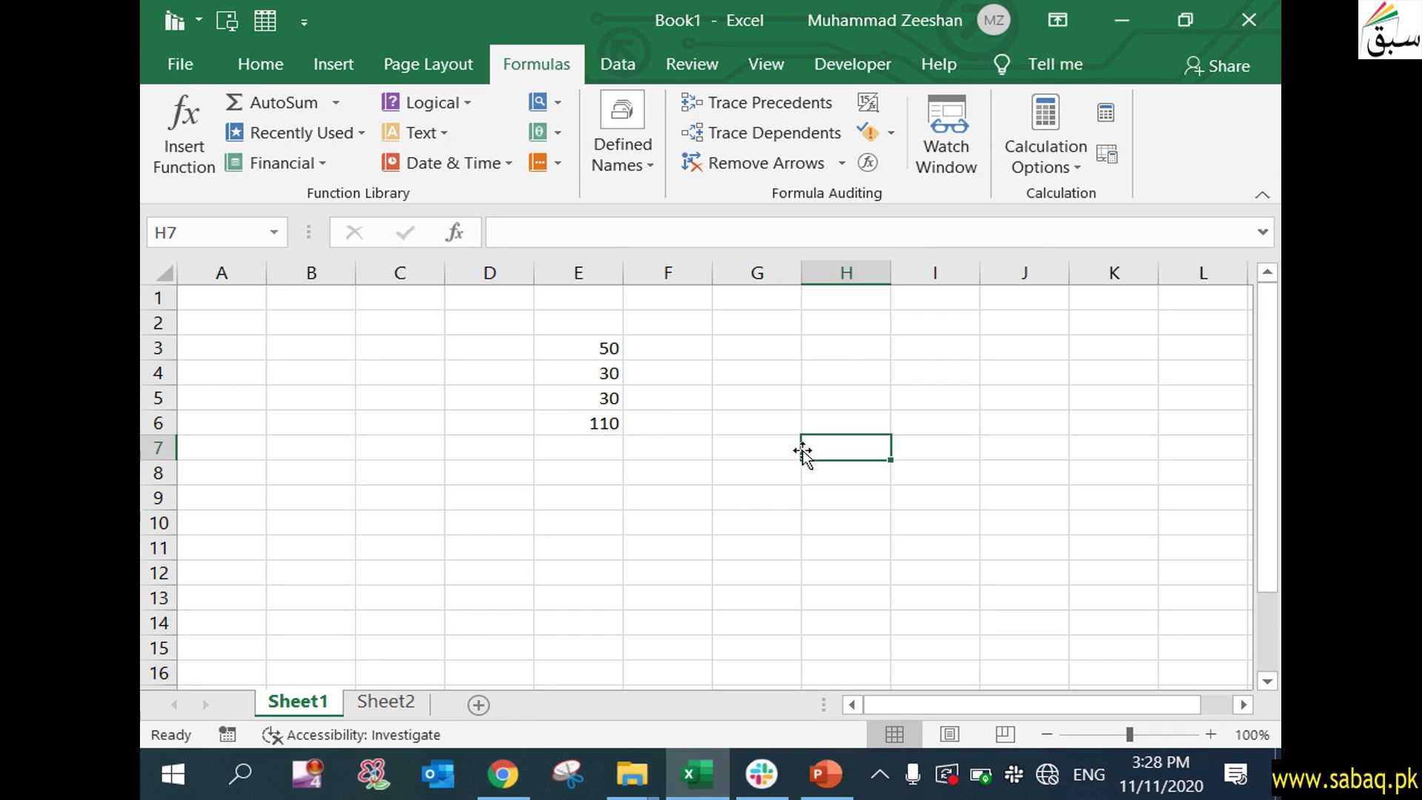
- Change Sheet1's E4 to 20, leaving the E6 total stale at 110, and go to Sheet2
{"action": "left_click", "coordinate": [588, 396]}
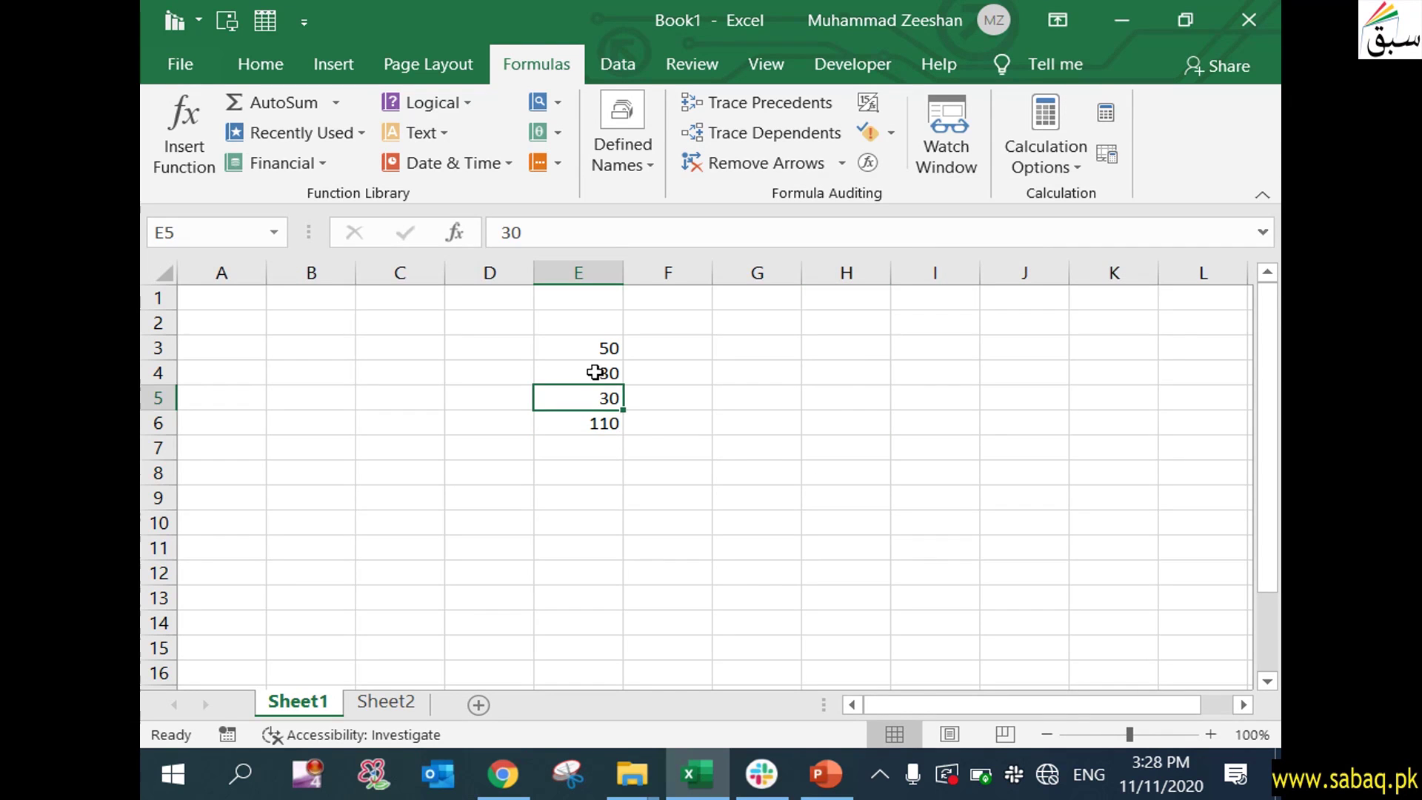
{"action": "double_click", "coordinate": [572, 372]}
{"action": "left_click_drag", "start_coordinate": [564, 371], "coordinate": [491, 362]}
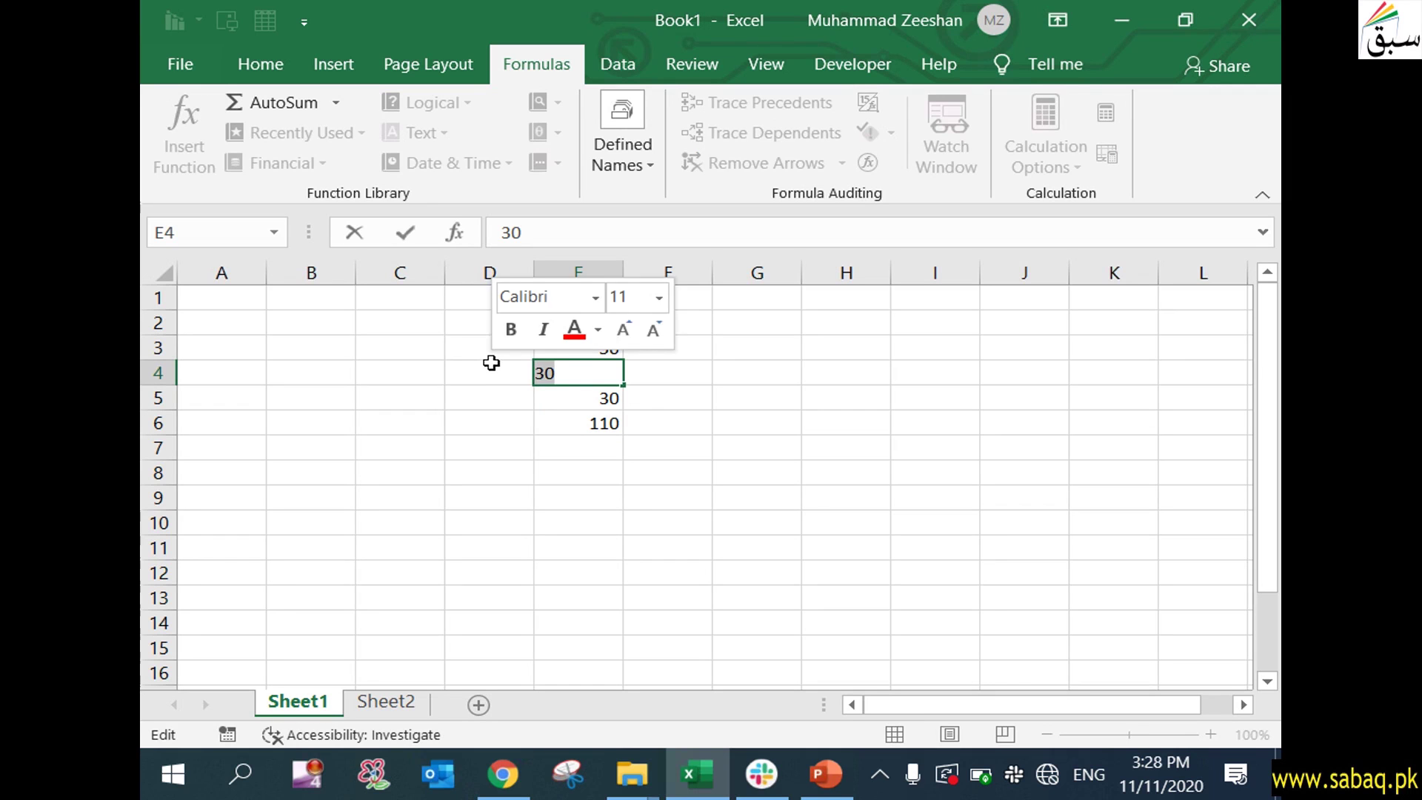
{"action": "type", "text": "20"}
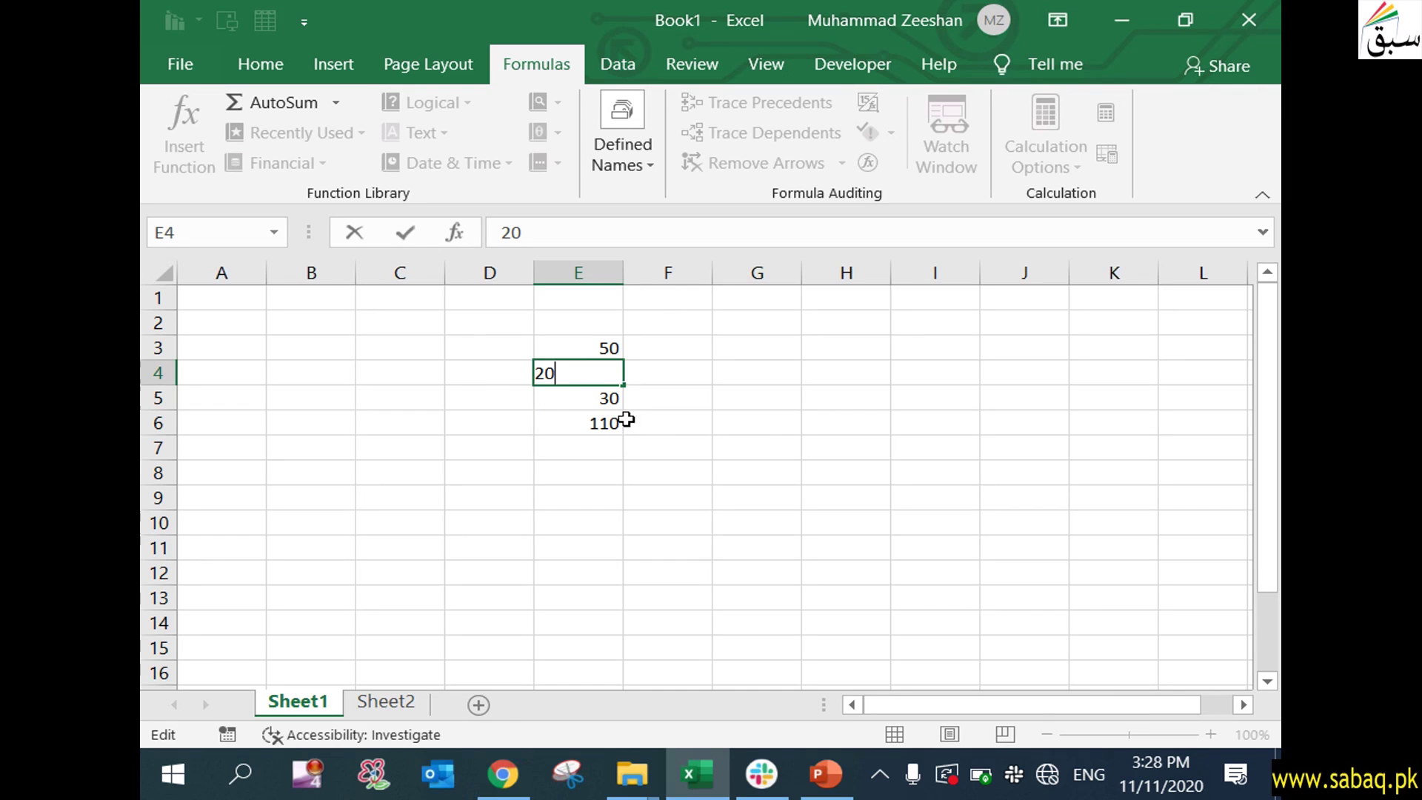
{"action": "left_click", "coordinate": [755, 424]}
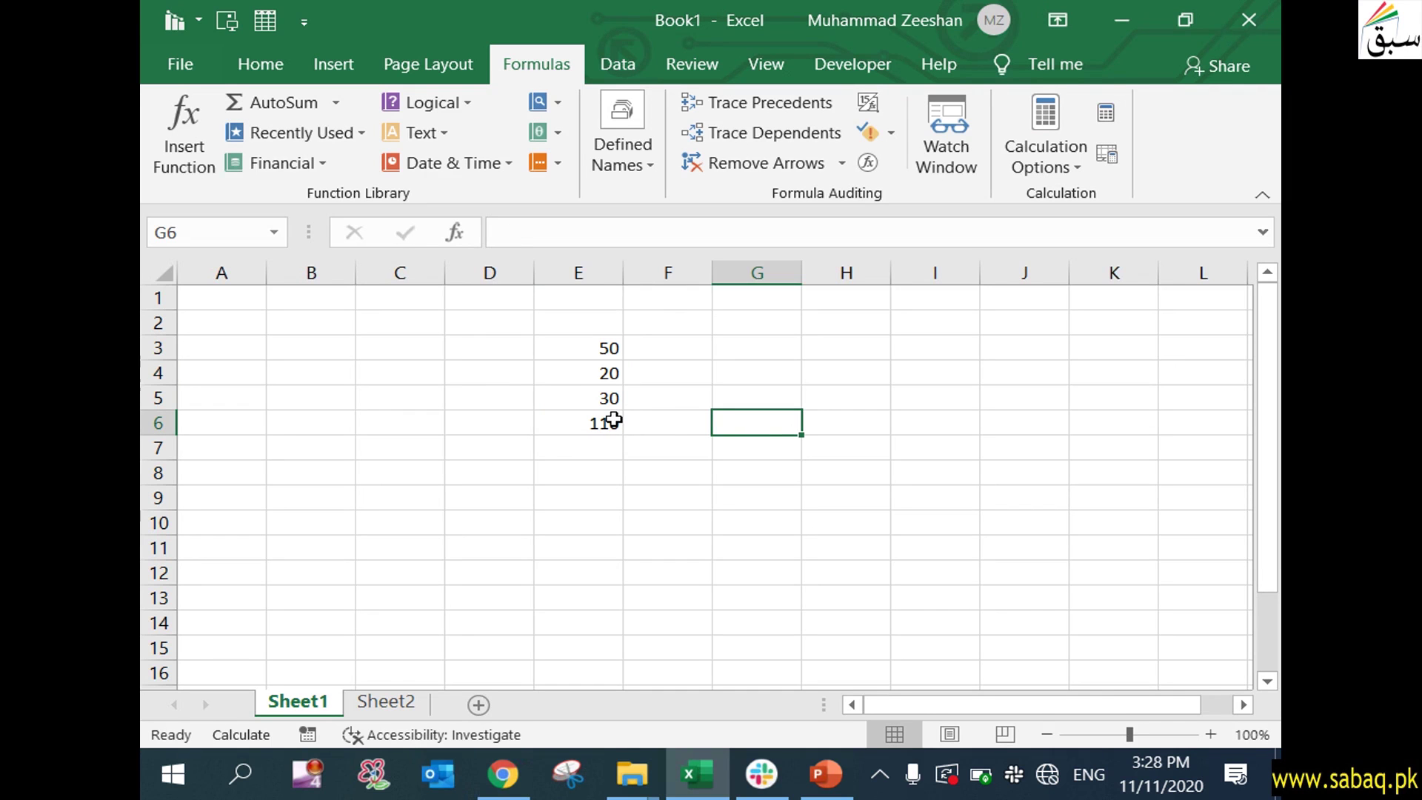
{"action": "left_click", "coordinate": [400, 702]}
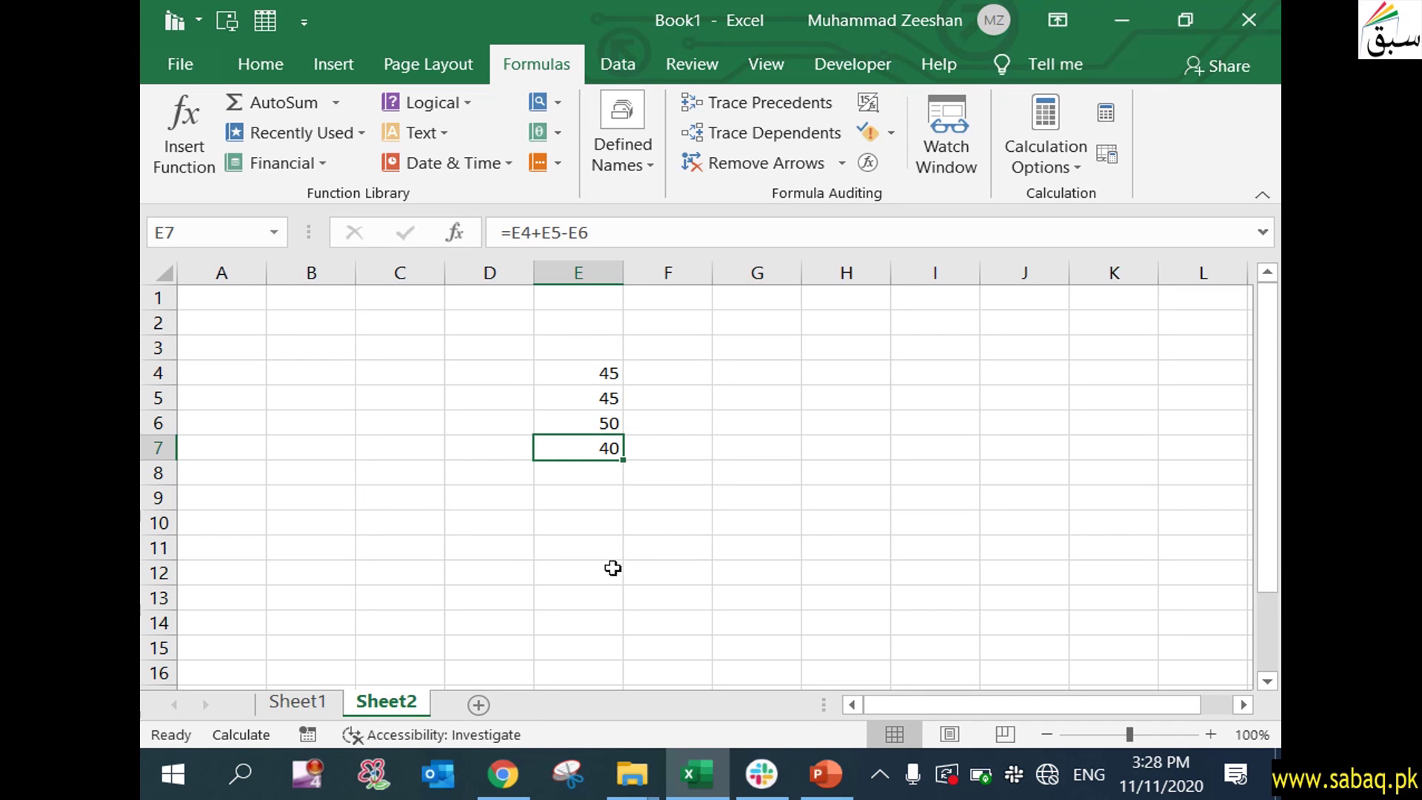
- On Sheet2, change E5 from 45 to 40 and confirm E7 stays at 40 under Manual
{"action": "left_click", "coordinate": [1046, 144]}
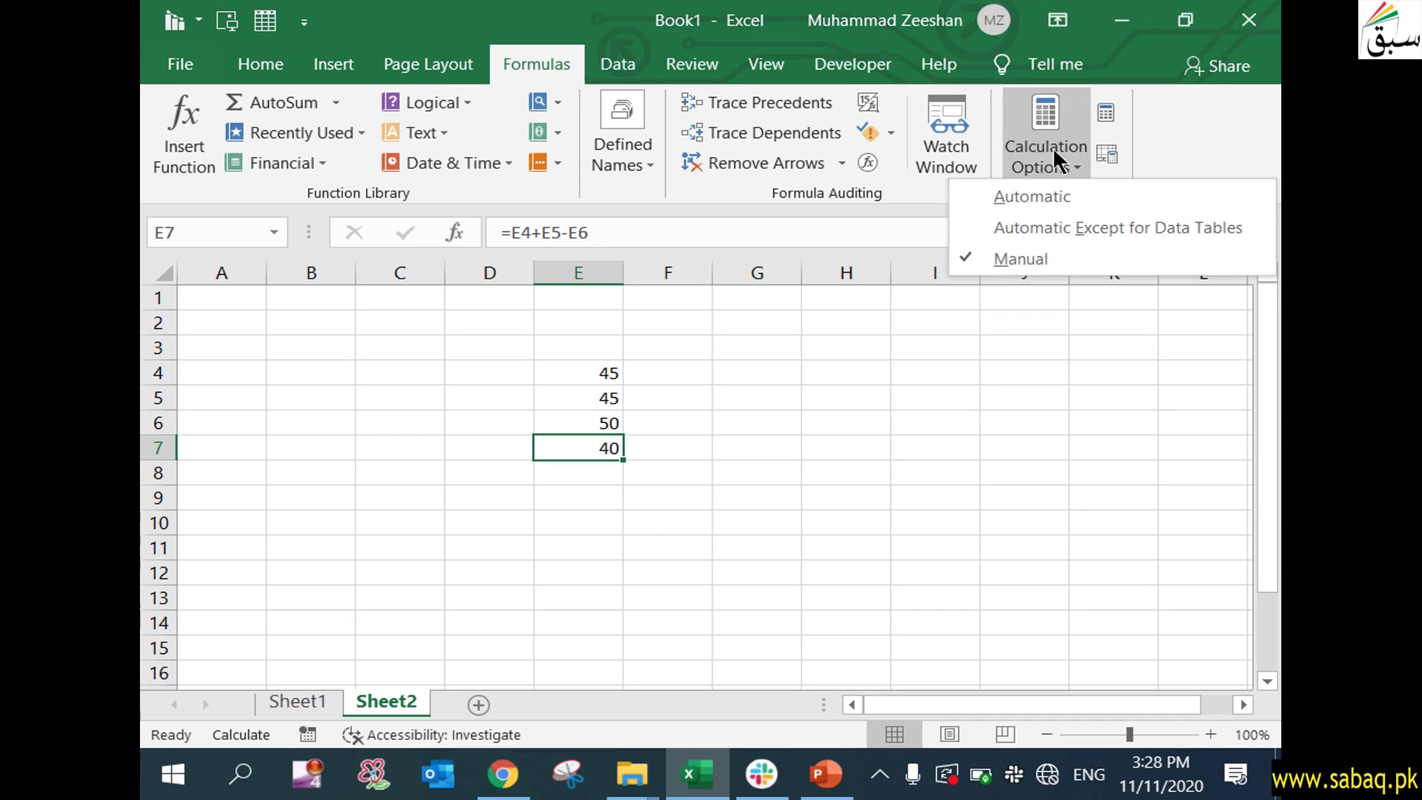
{"action": "left_click", "coordinate": [772, 375]}
{"action": "left_click", "coordinate": [604, 400]}
{"action": "double_click", "coordinate": [604, 400]}
{"action": "left_click_drag", "start_coordinate": [557, 398], "coordinate": [524, 397]}
{"action": "type", "text": "50"}
{"action": "key", "text": "BackSpace"}
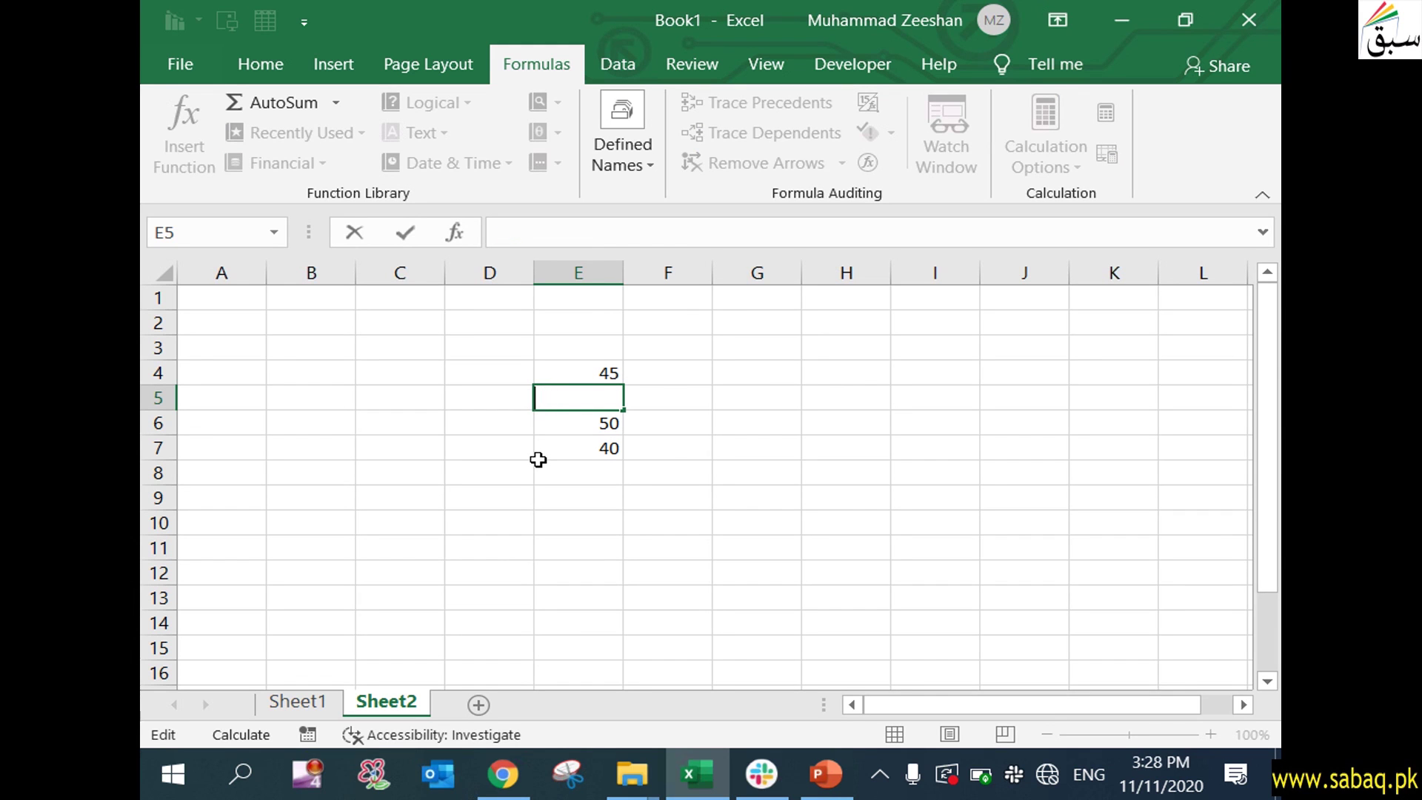
{"action": "key", "text": "BackSpace"}
{"action": "type", "text": "40"}
{"action": "left_click", "coordinate": [783, 446]}
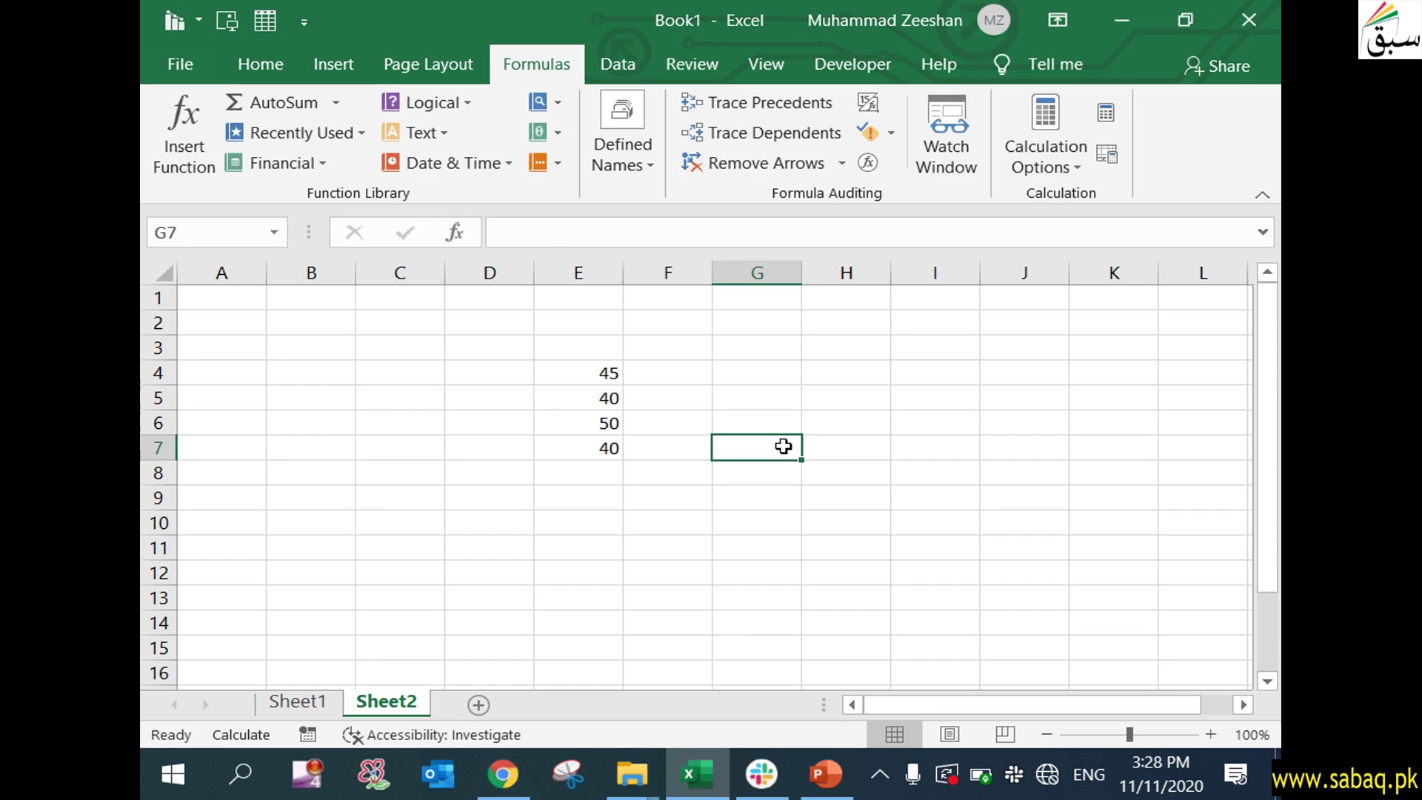
{"action": "left_click", "coordinate": [597, 452]}
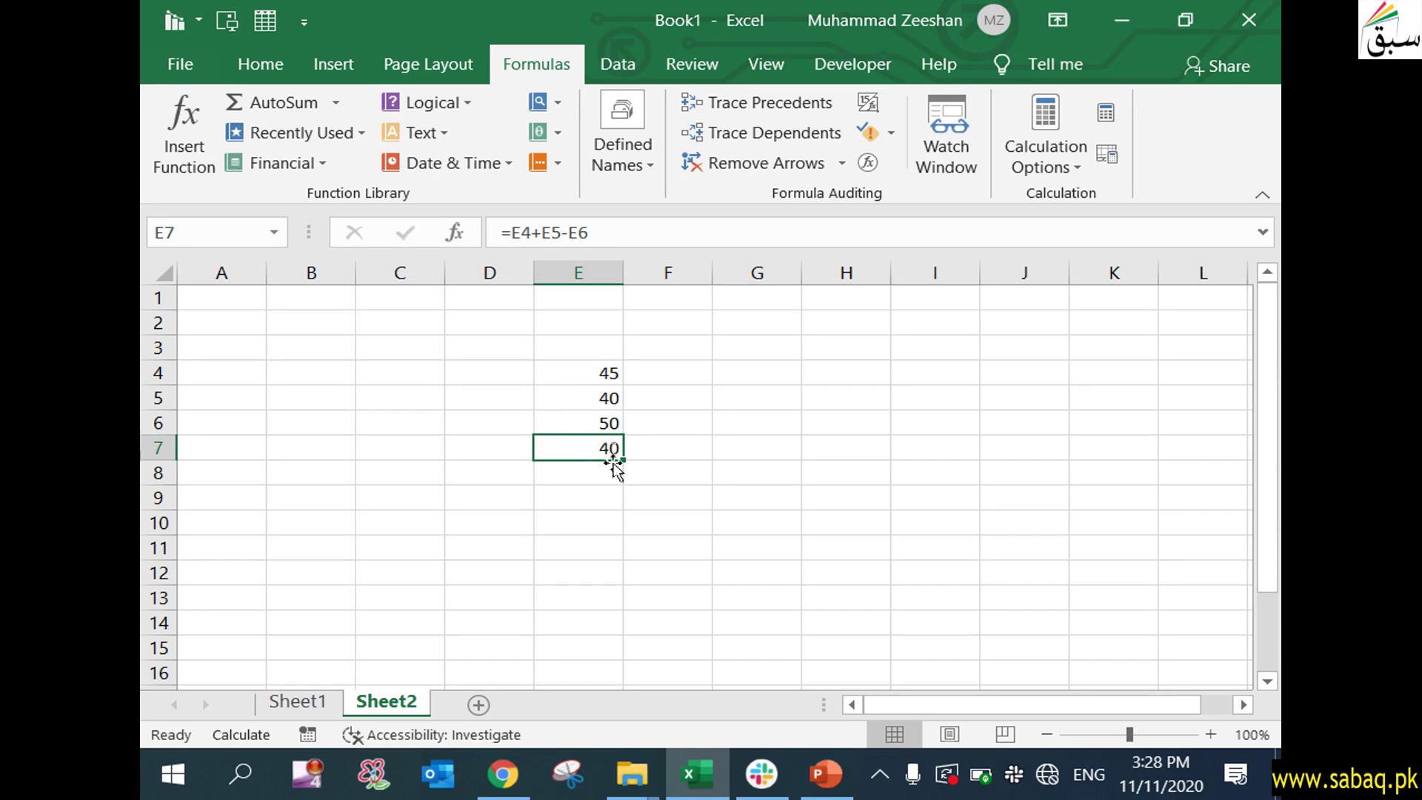
{"action": "left_click", "coordinate": [1046, 174]}
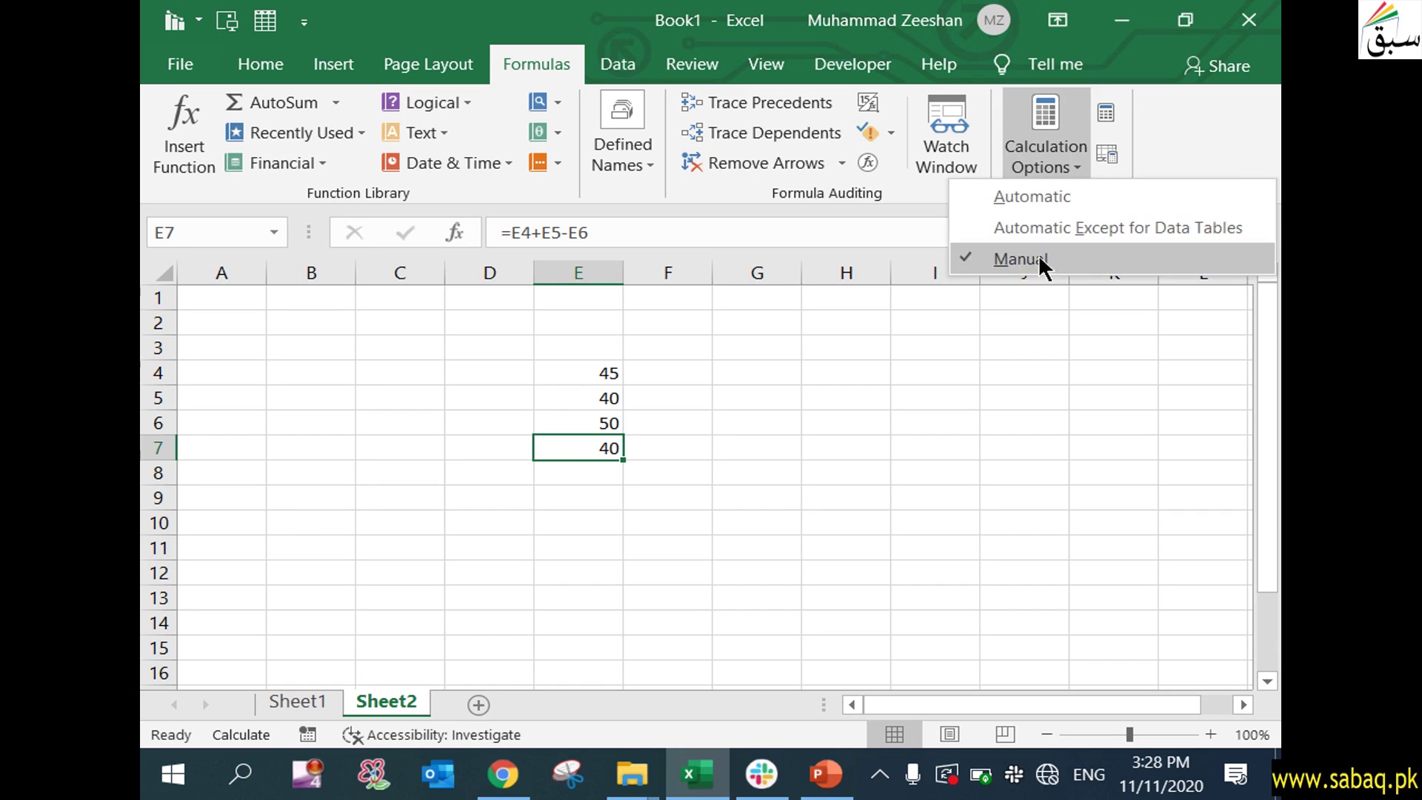
- Compare Sheet1's stale E6 total with Sheet2's values before recalculating
{"action": "left_click", "coordinate": [311, 700]}
{"action": "left_click", "coordinate": [311, 700]}
{"action": "left_click", "coordinate": [594, 524]}
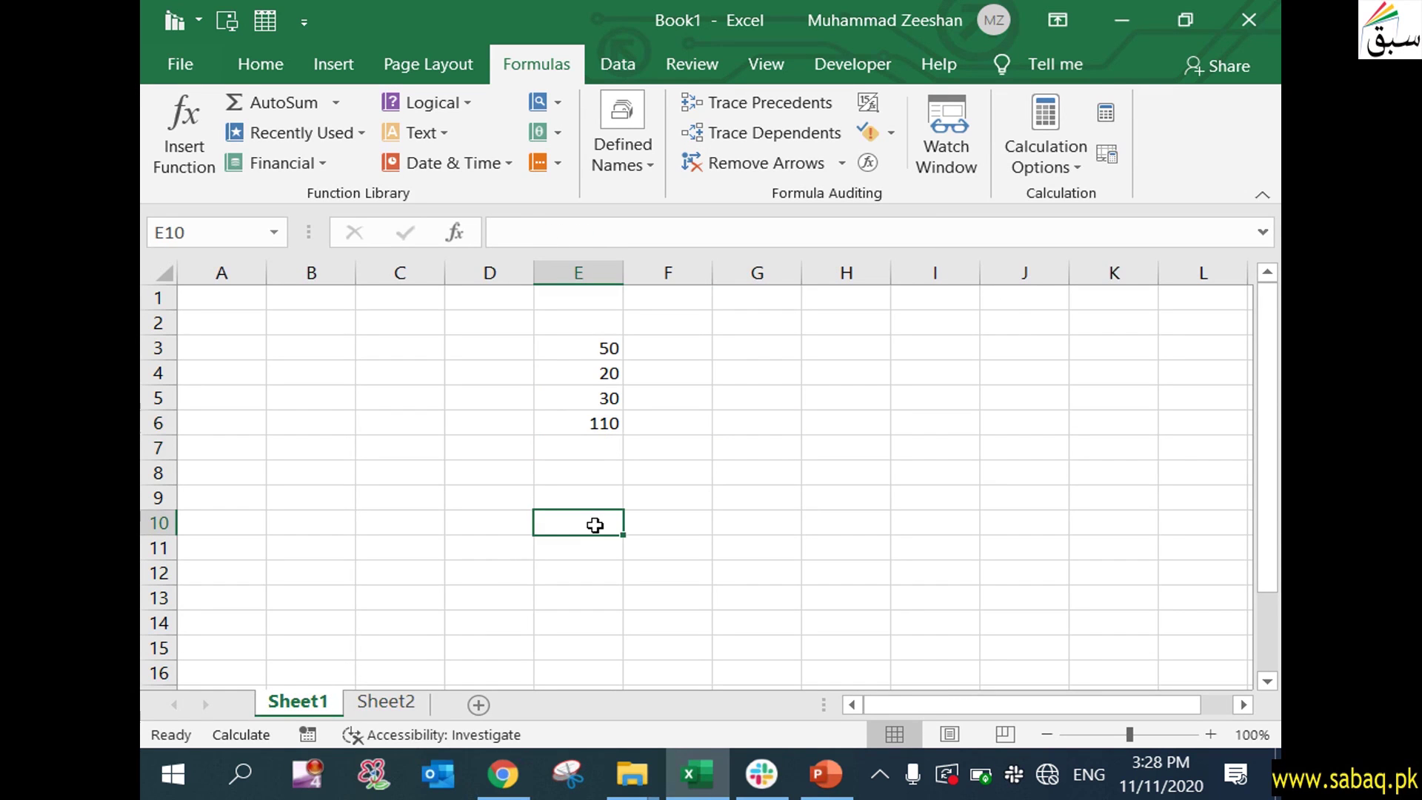
{"action": "left_click", "coordinate": [581, 428]}
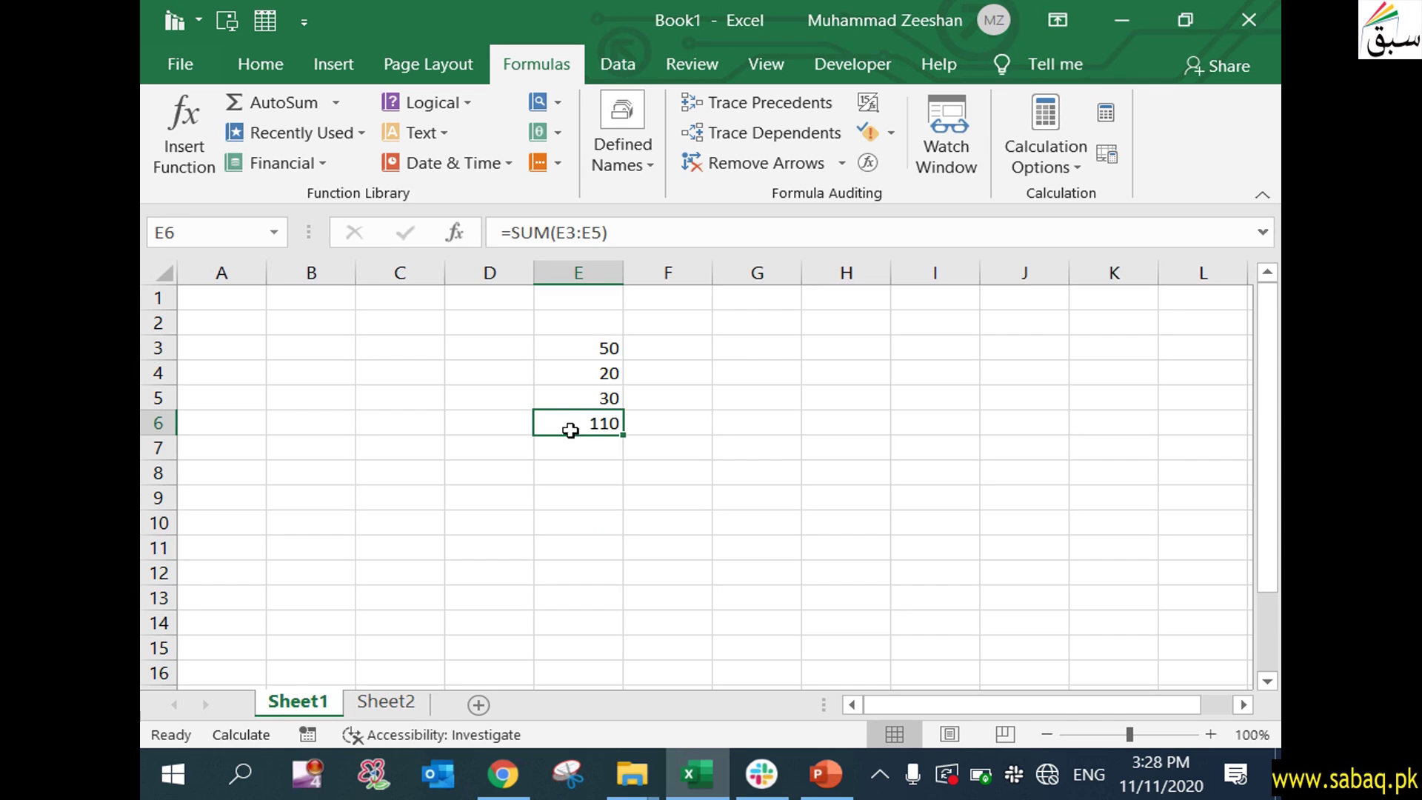
{"action": "left_click", "coordinate": [914, 404]}
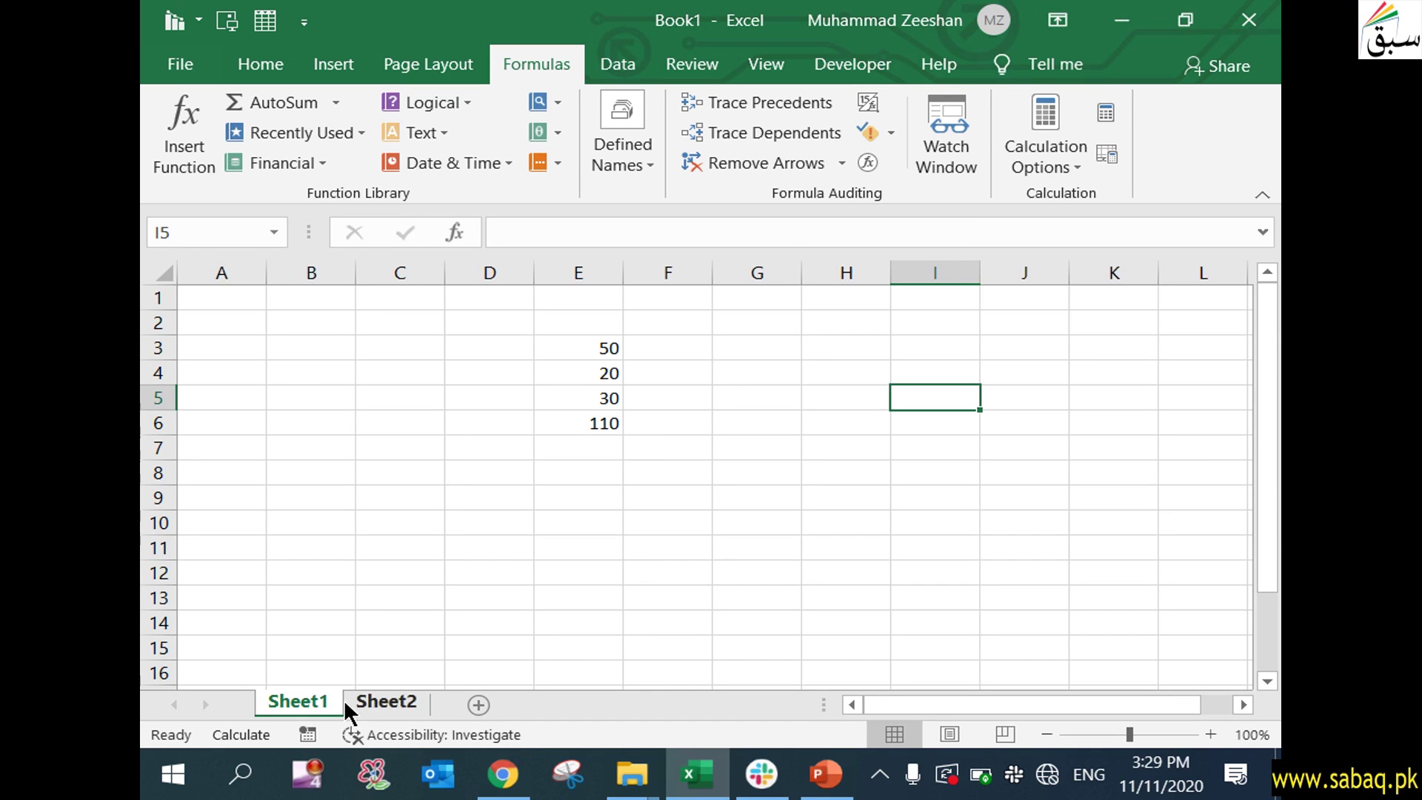
{"action": "left_click", "coordinate": [627, 598]}
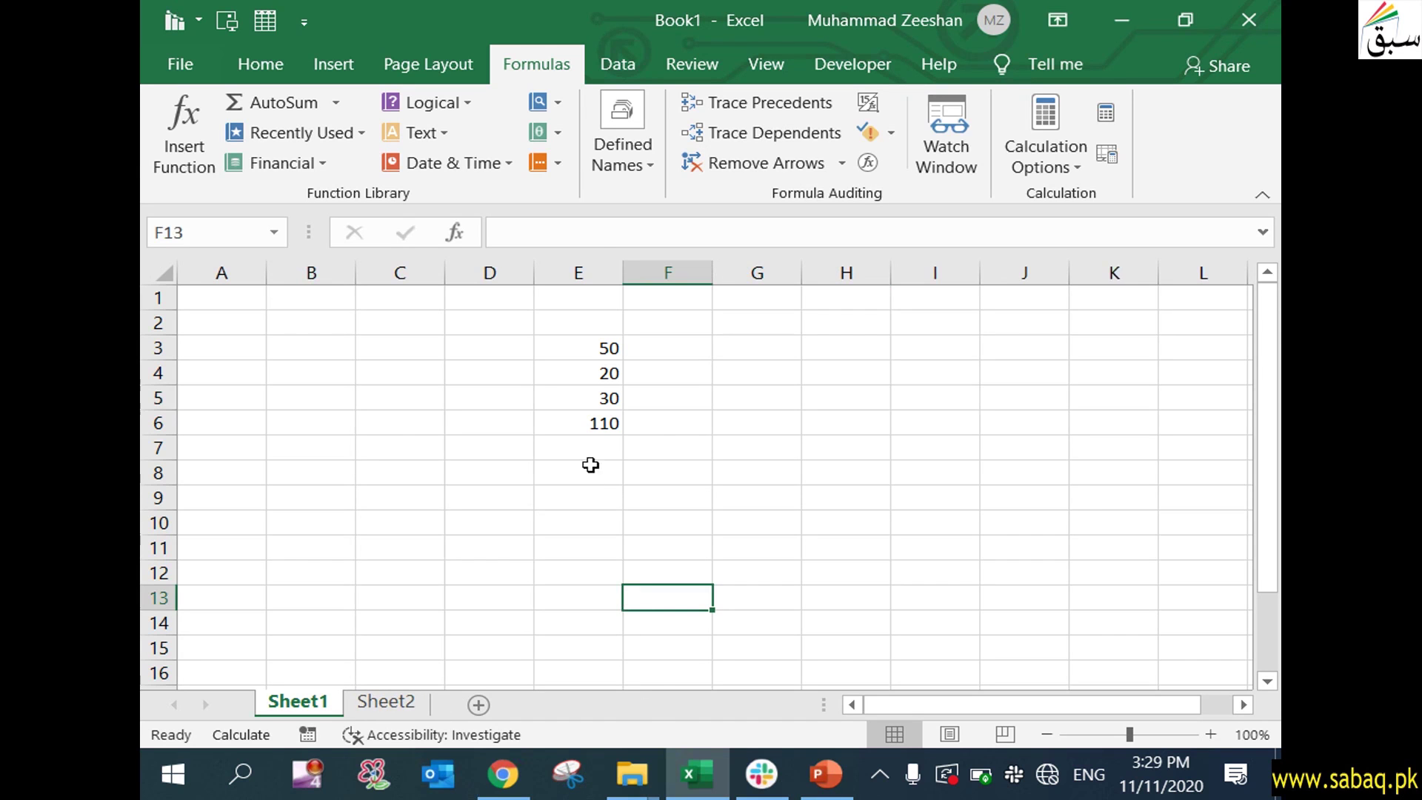
{"action": "left_click", "coordinate": [586, 430]}
{"action": "left_click", "coordinate": [400, 701]}
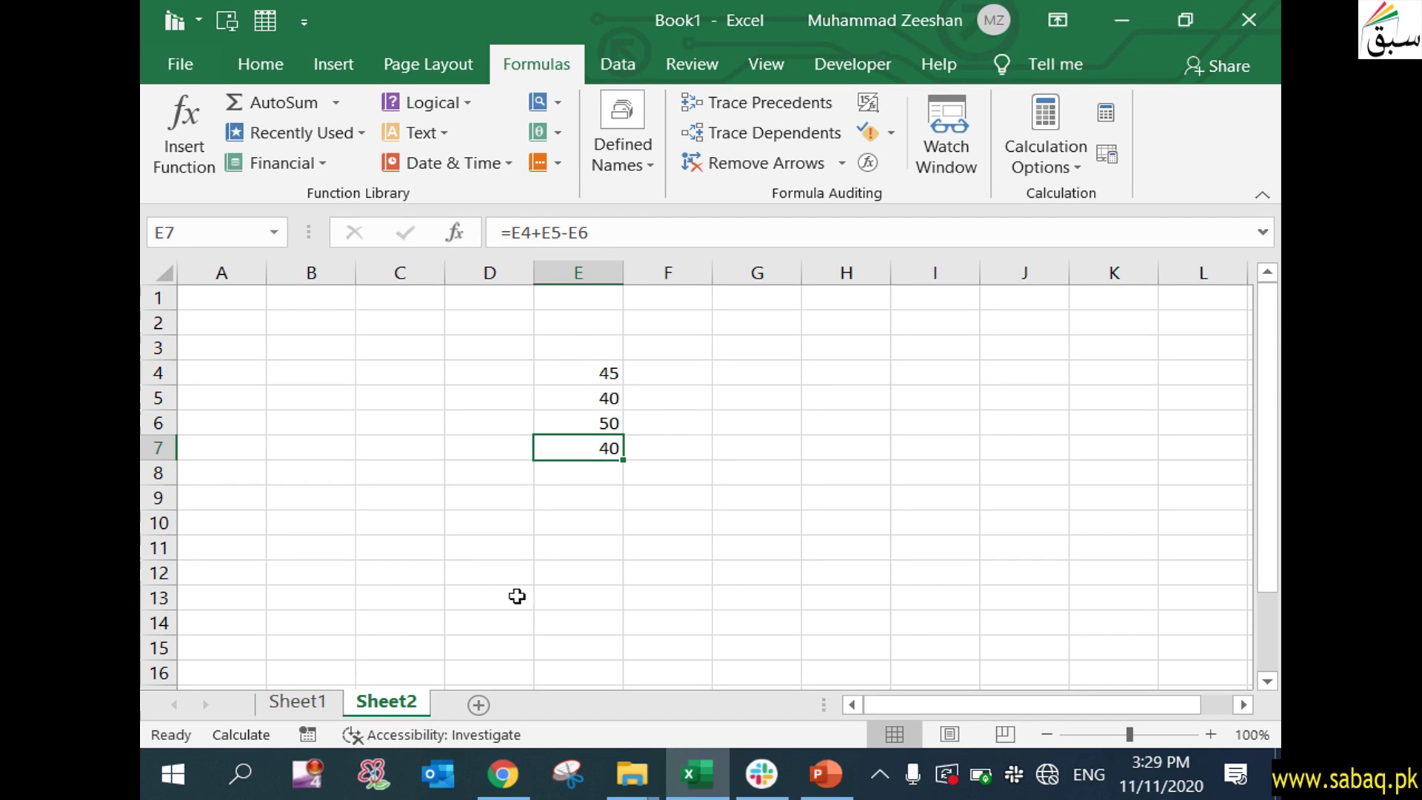
{"action": "left_click", "coordinate": [303, 703]}
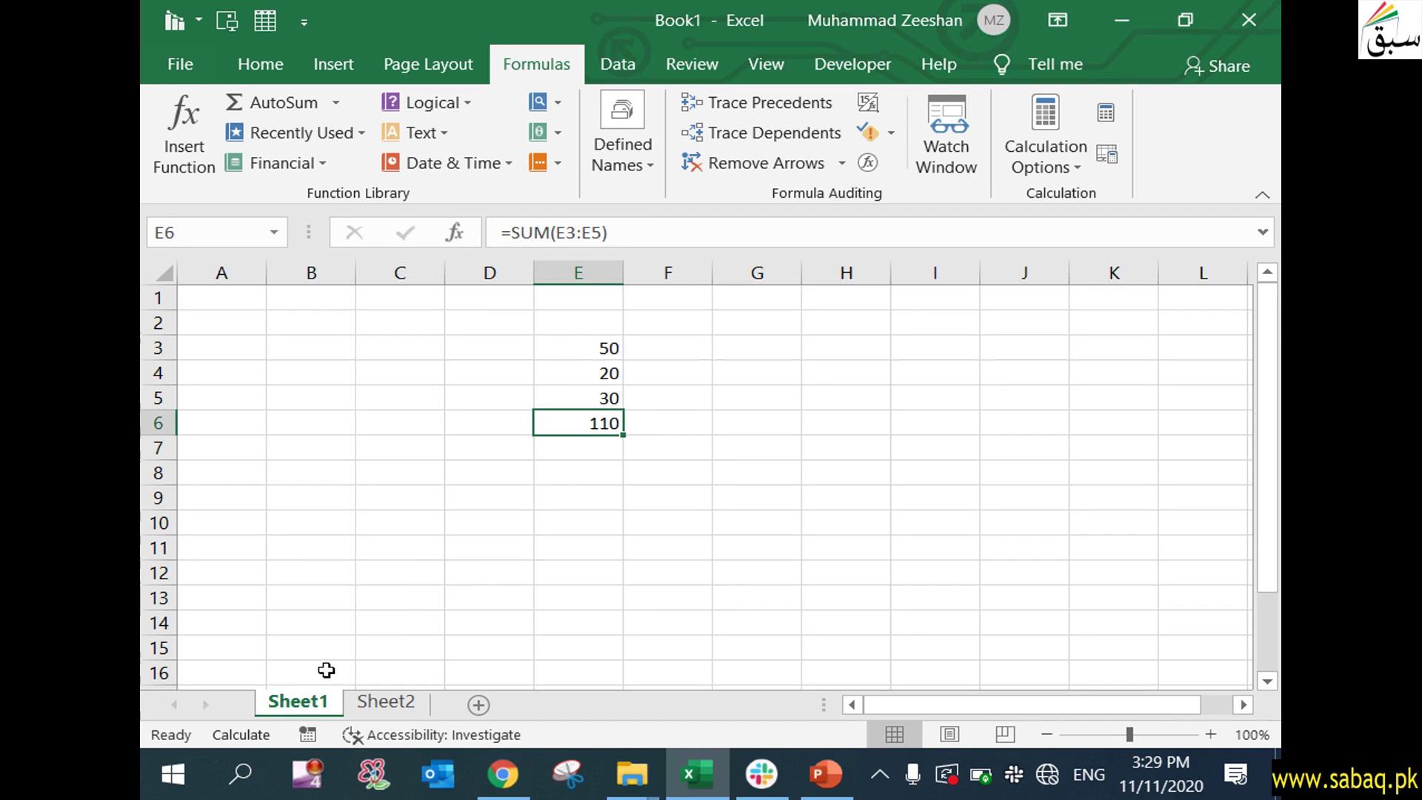
- Run Calculate Now so Sheet1's total reads 100 and Sheet2's E7 reads 35
{"action": "left_click", "coordinate": [1105, 112]}
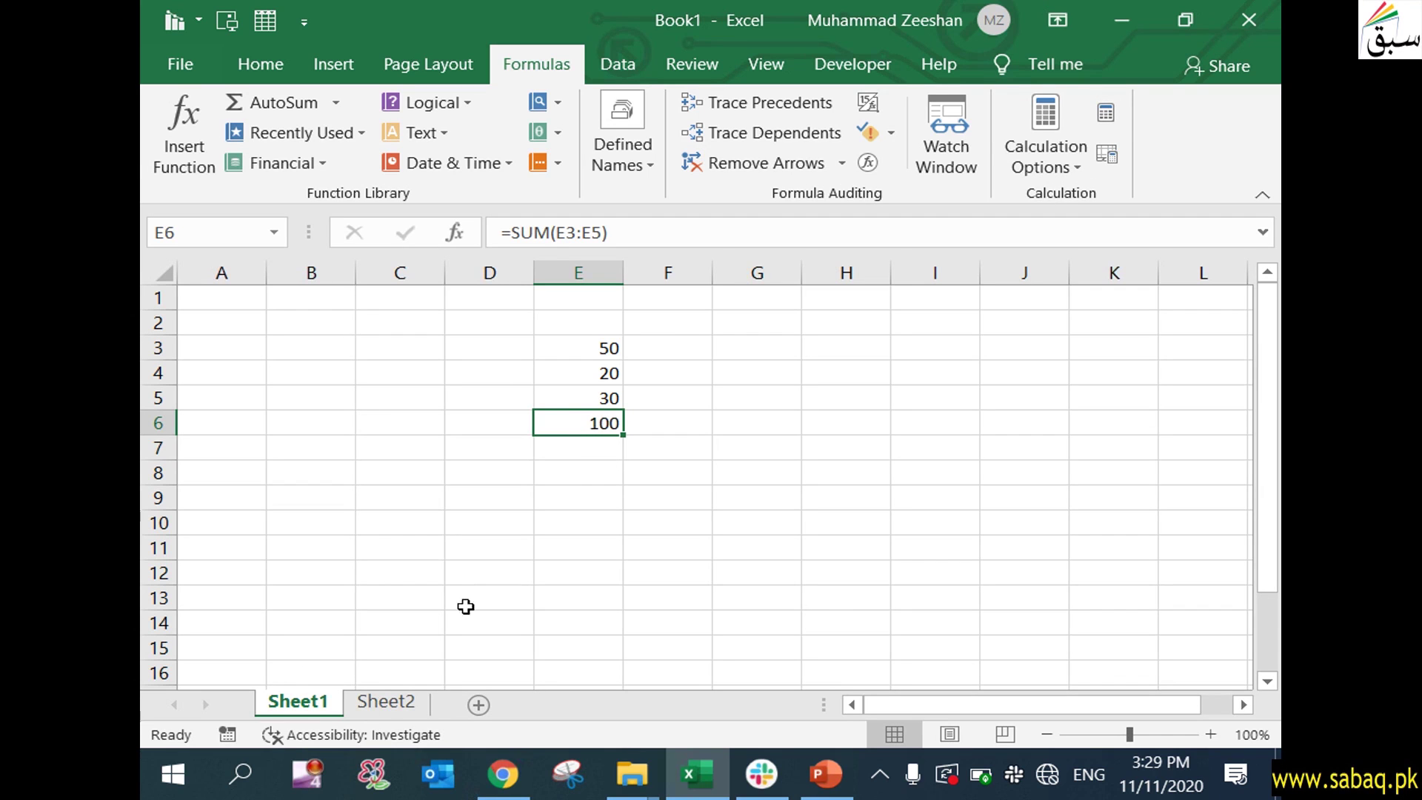
{"action": "left_click", "coordinate": [381, 701]}
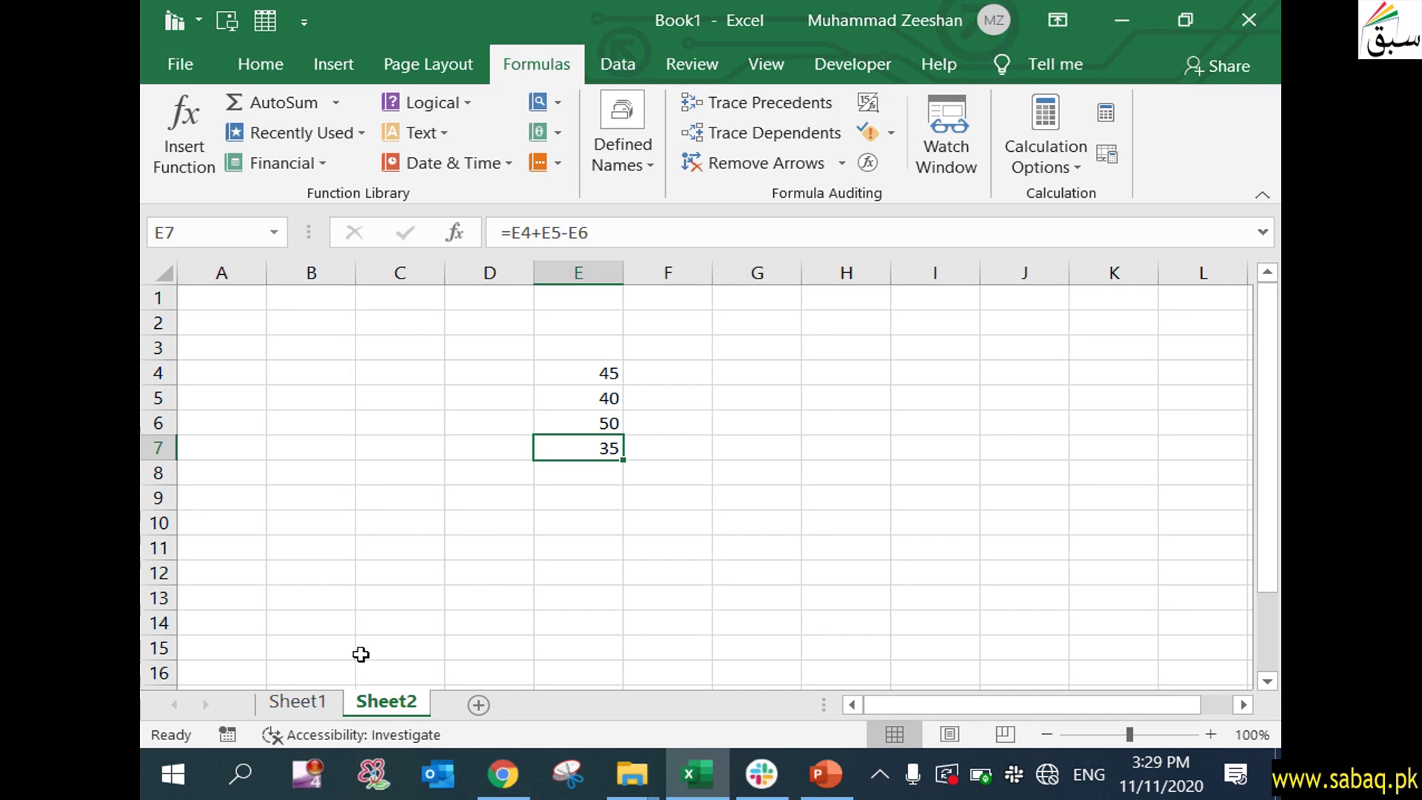
{"action": "left_click", "coordinate": [296, 702]}
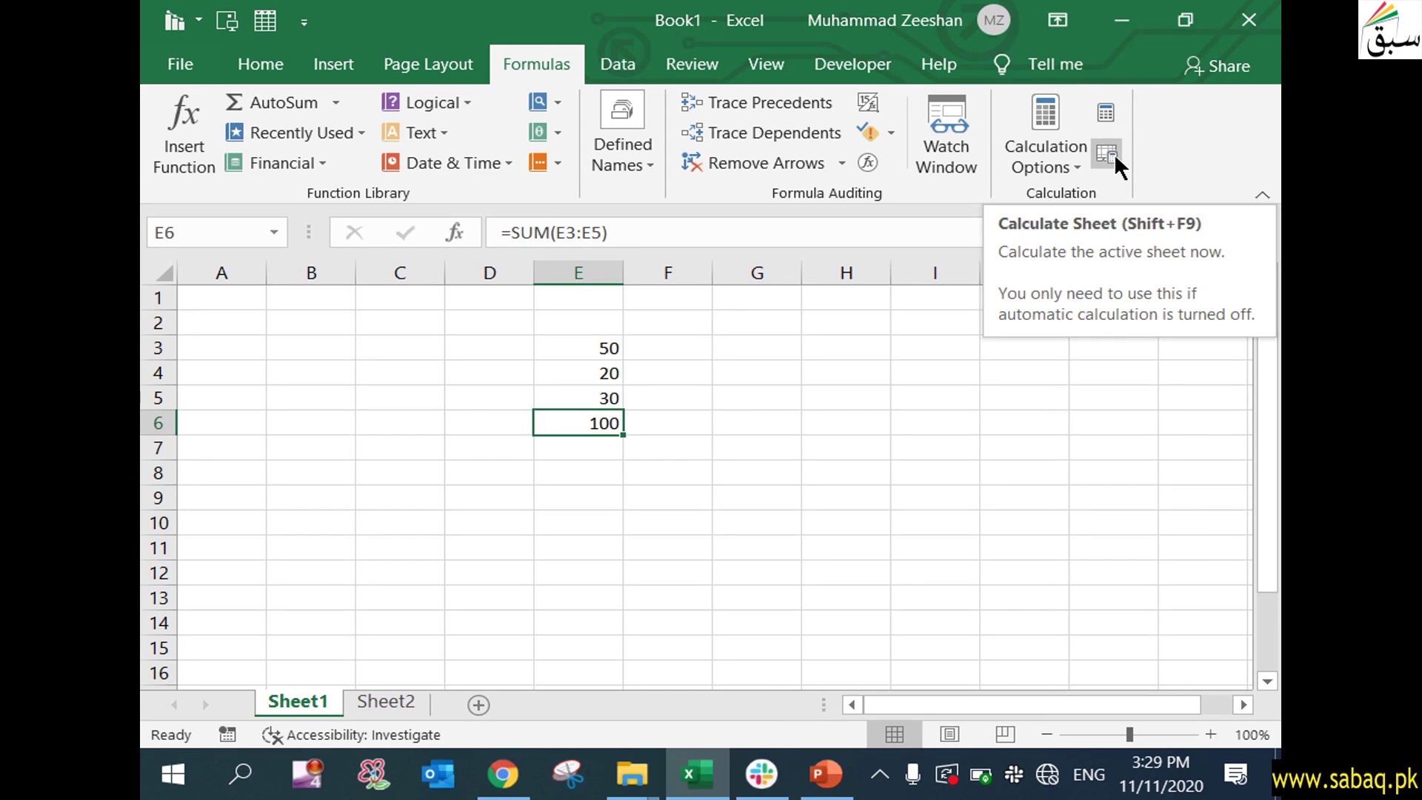
- Change Sheet1's E4 from 20 to 10
{"action": "left_click", "coordinate": [592, 396]}
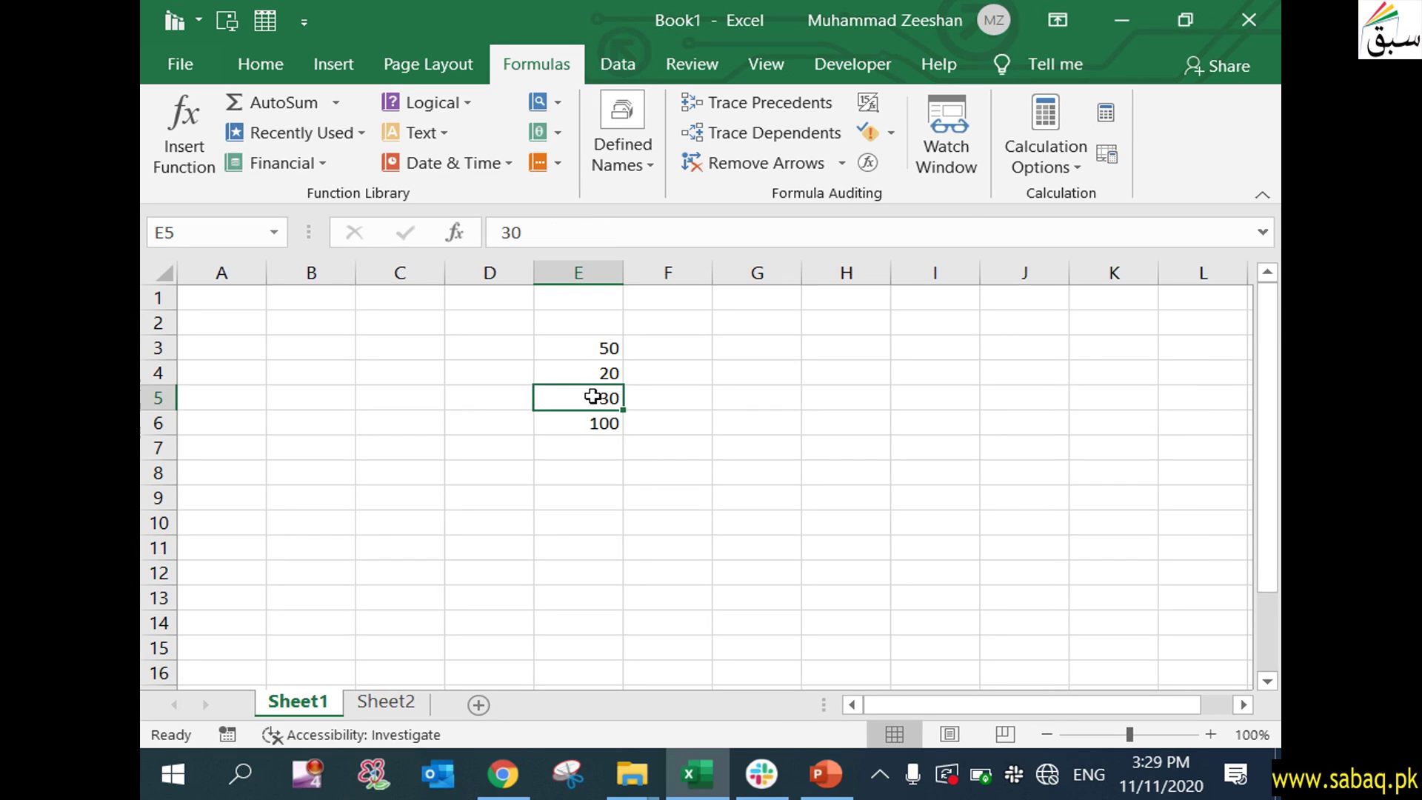
{"action": "double_click", "coordinate": [597, 372]}
{"action": "left_click_drag", "start_coordinate": [575, 372], "coordinate": [479, 372]}
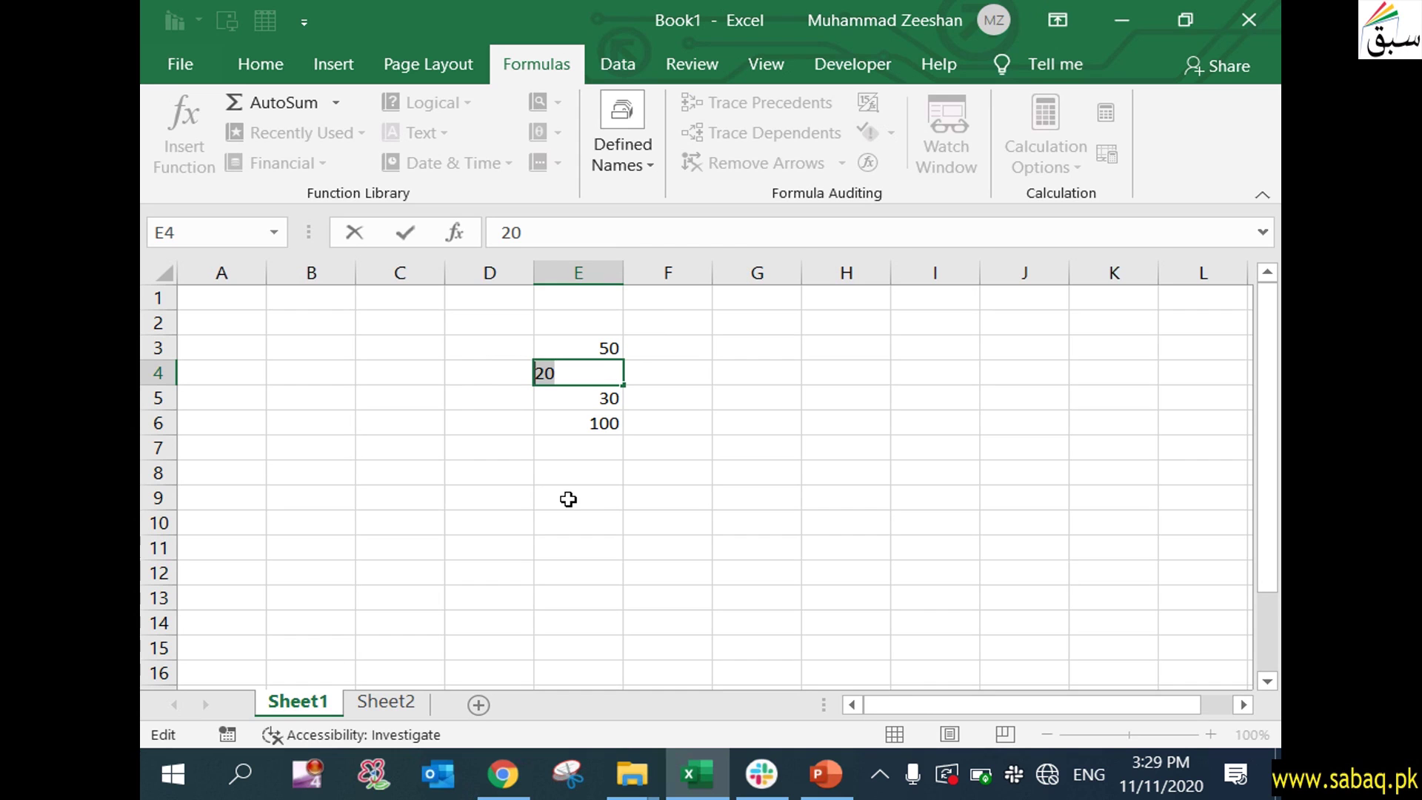
{"action": "type", "text": "10"}
{"action": "left_click", "coordinate": [568, 499]}
{"action": "left_click", "coordinate": [600, 421]}
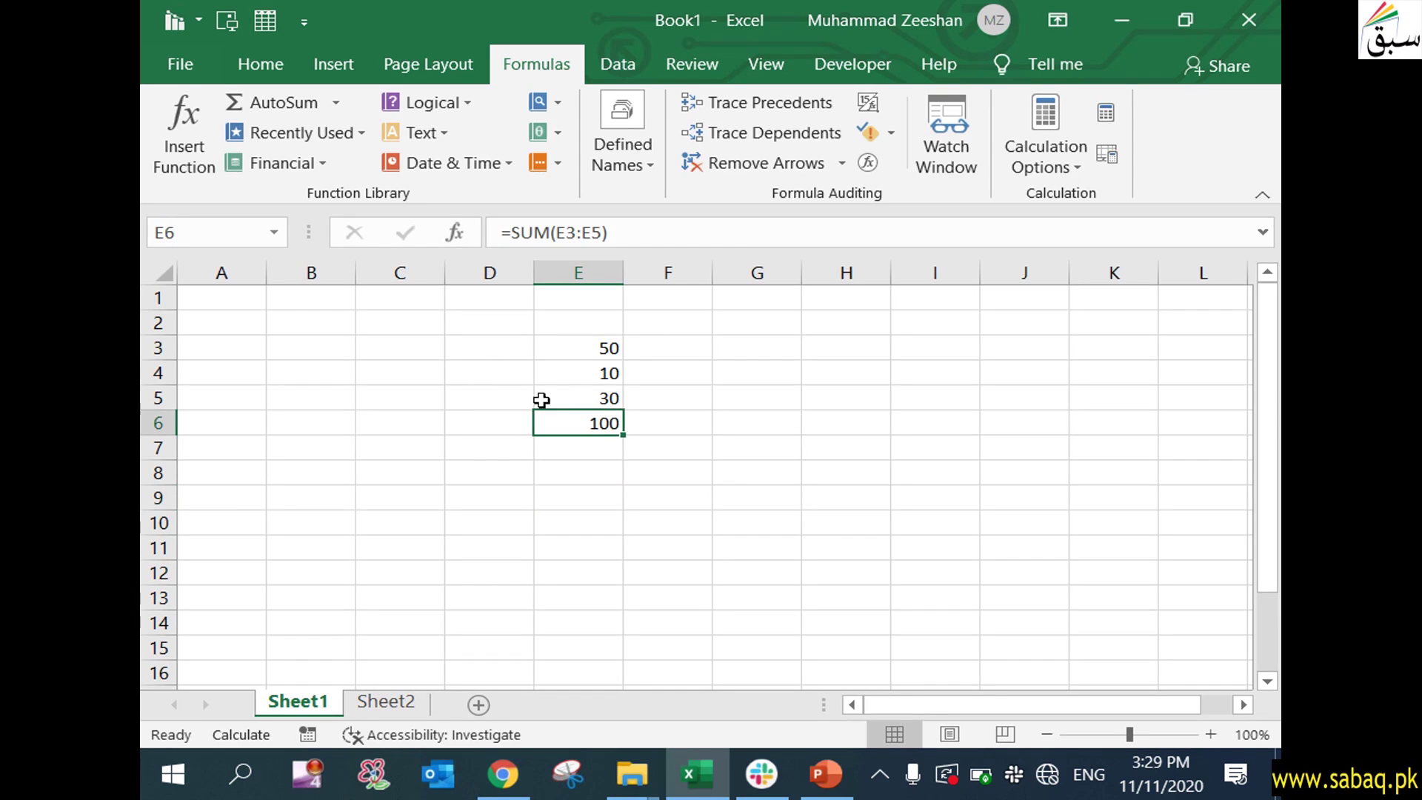
- Change Sheet2's E4 from 45 to 40, leaving E7 unrecalculated
{"action": "left_click", "coordinate": [381, 701]}
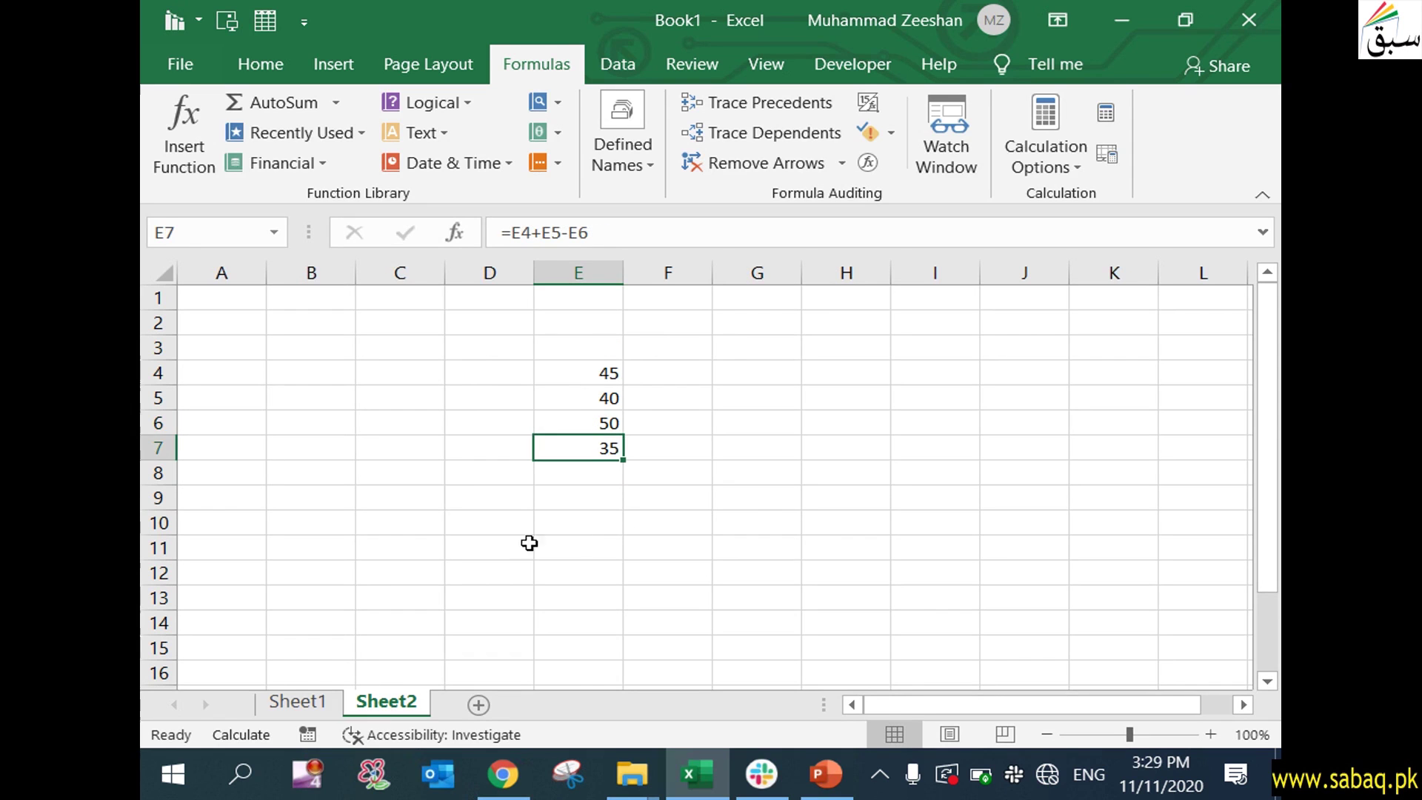
{"action": "double_click", "coordinate": [592, 371]}
{"action": "double_click", "coordinate": [544, 368]}
{"action": "type", "text": "40"}
{"action": "left_click", "coordinate": [532, 538]}
{"action": "left_click", "coordinate": [580, 447]}
{"action": "left_click", "coordinate": [296, 702]}
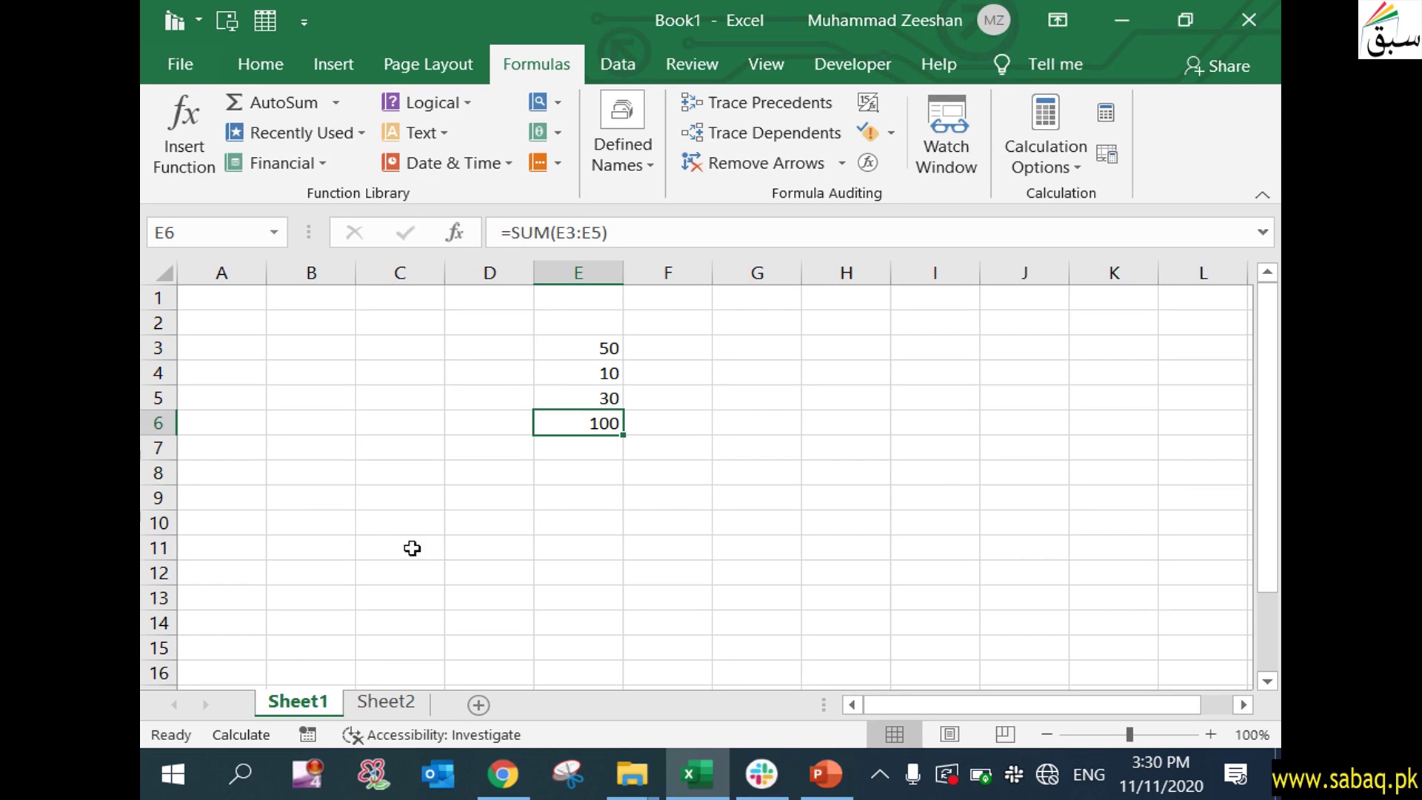
- Run Calculate Sheet on Sheet1 (total 90), then Calculate Now to refresh Sheet2's E7 to 30
{"action": "left_click", "coordinate": [1109, 152]}
{"action": "left_click", "coordinate": [400, 702]}
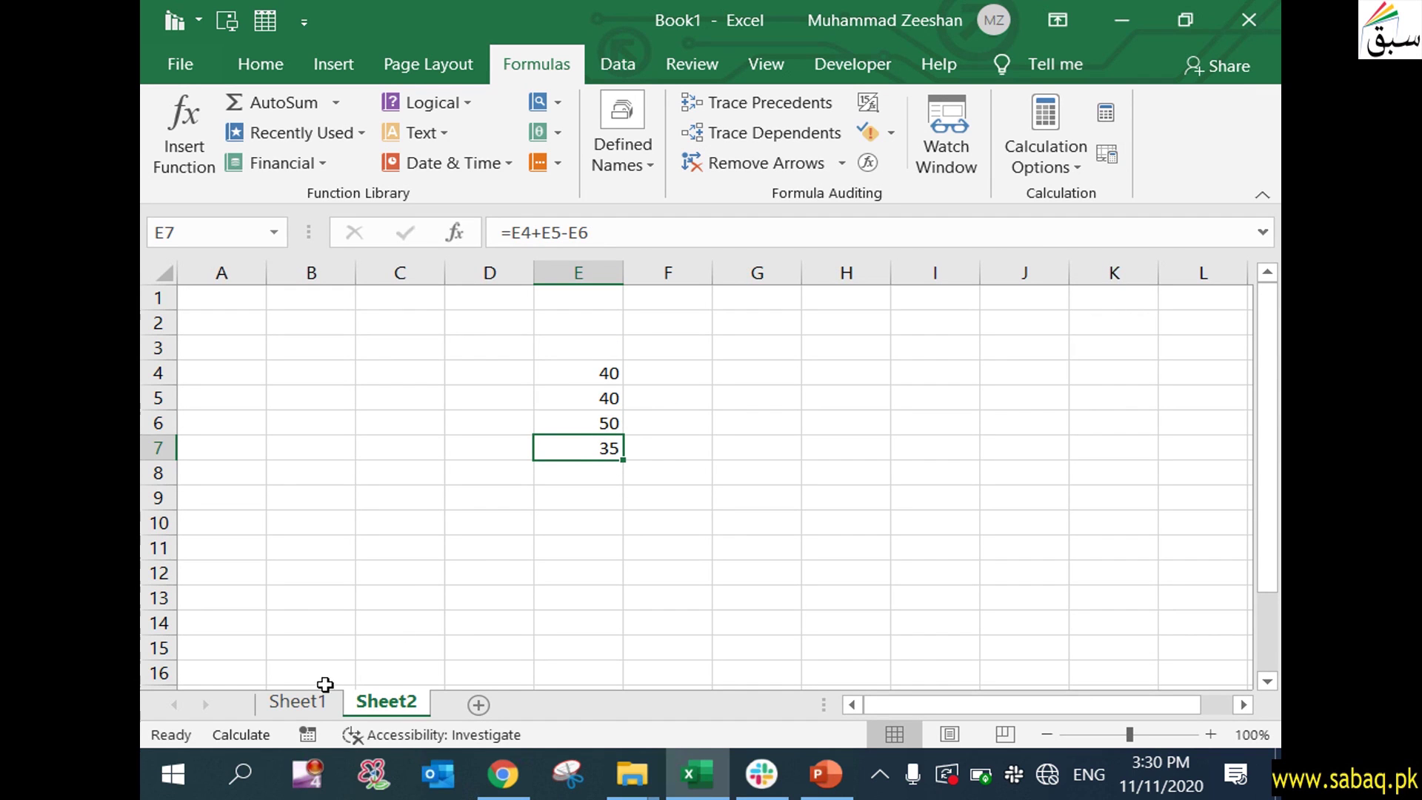
{"action": "left_click", "coordinate": [304, 700]}
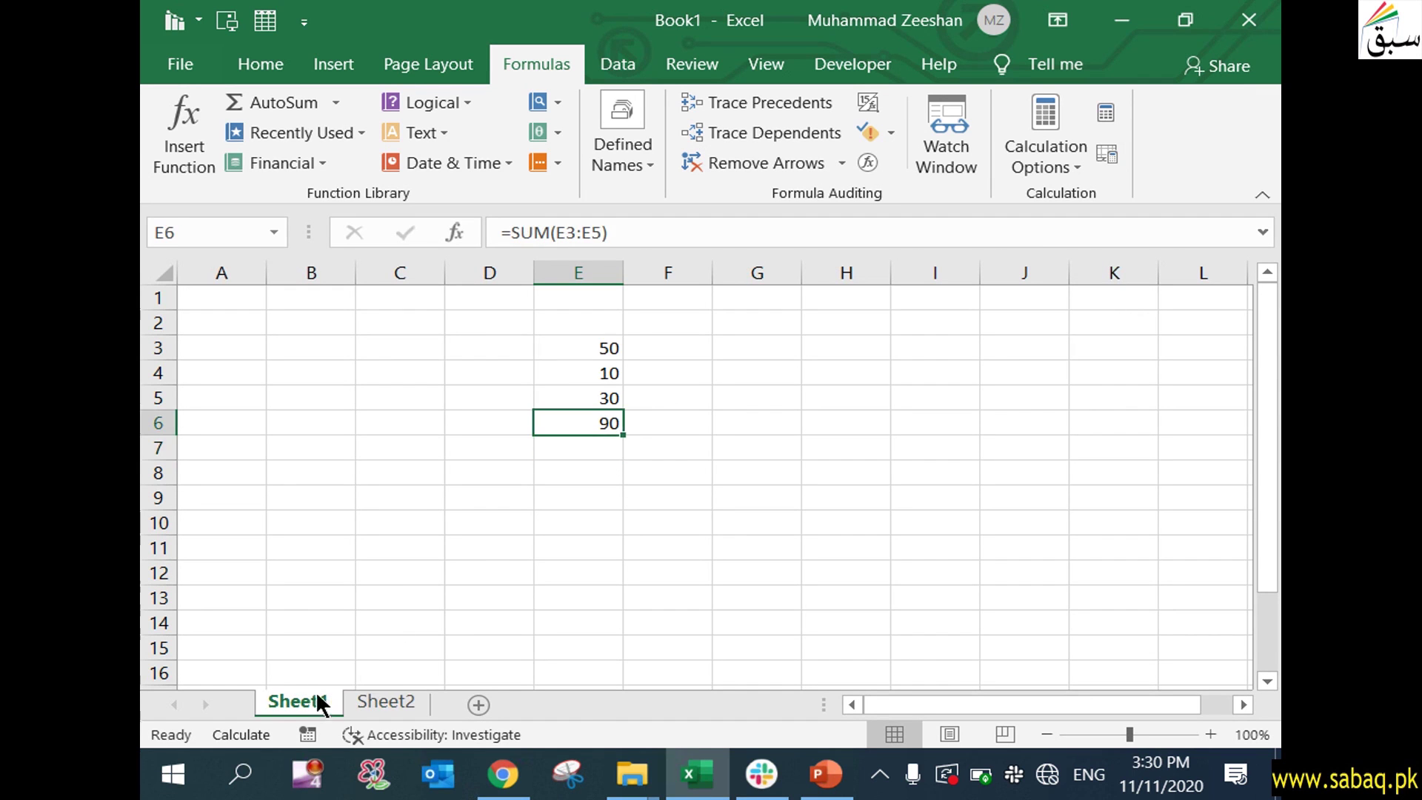
{"action": "left_click", "coordinate": [1105, 112]}
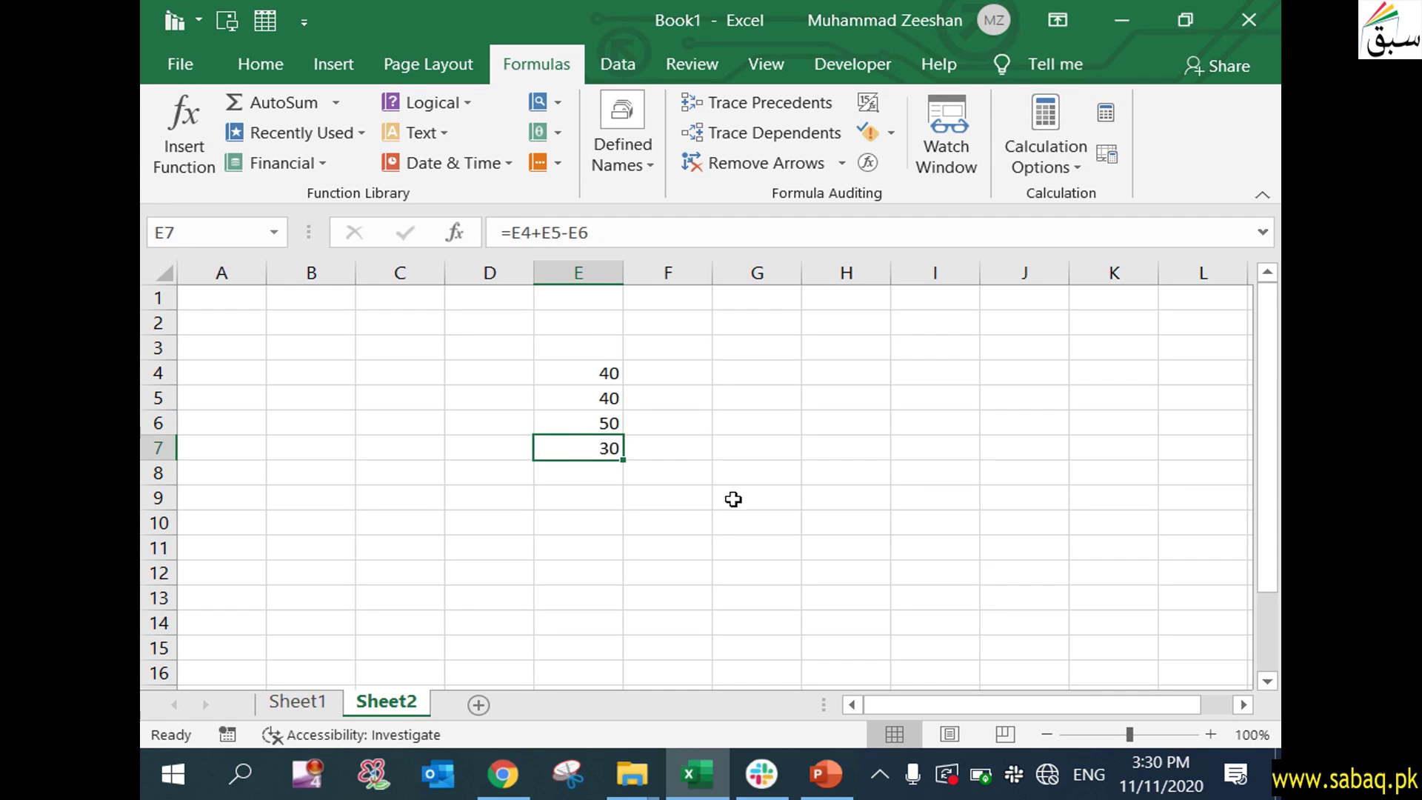
{"action": "left_click", "coordinate": [288, 704], "text": "ctrl"}
- On Sheet1, check the Calculation Options mode, then open Excel Options from File > More
{"action": "left_click", "coordinate": [311, 703]}
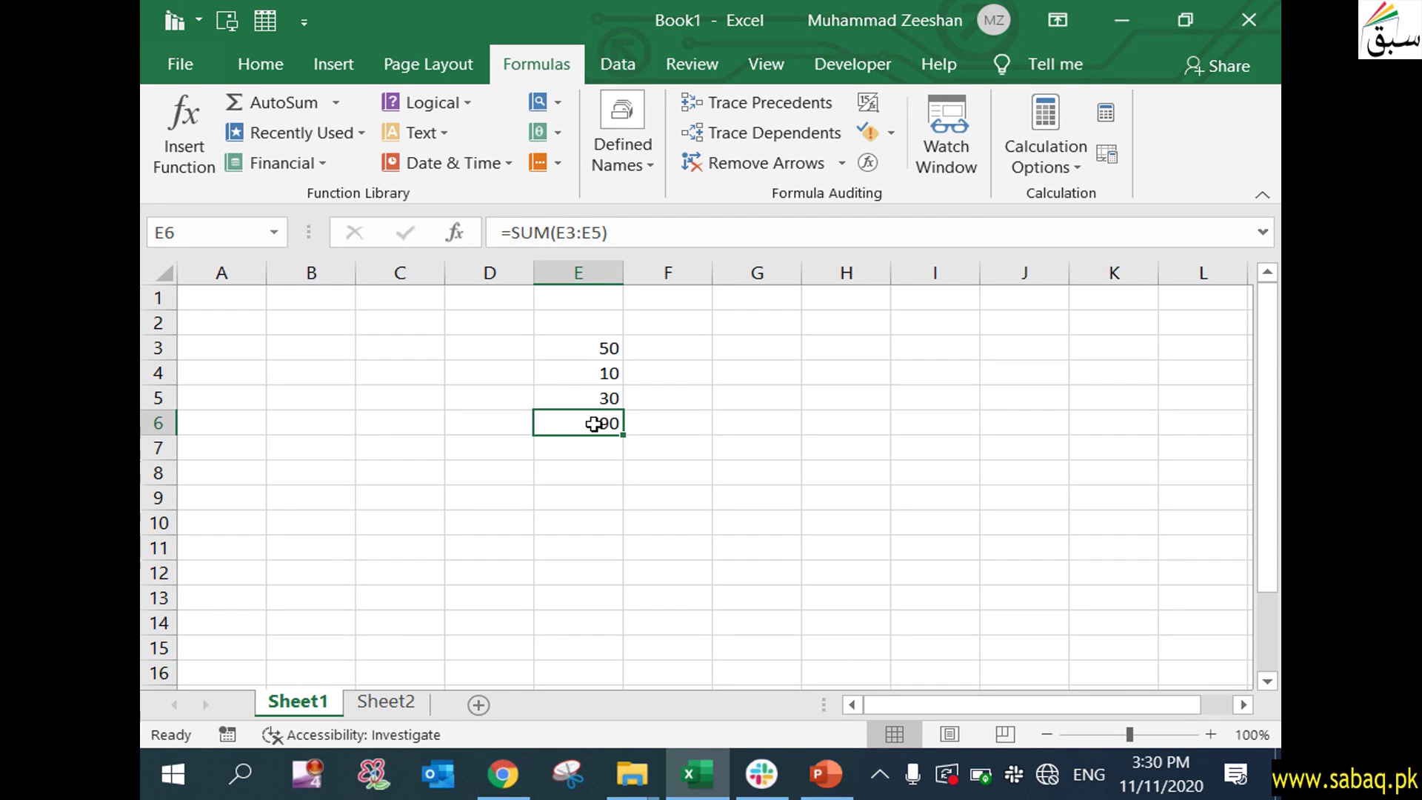
{"action": "left_click", "coordinate": [1043, 119]}
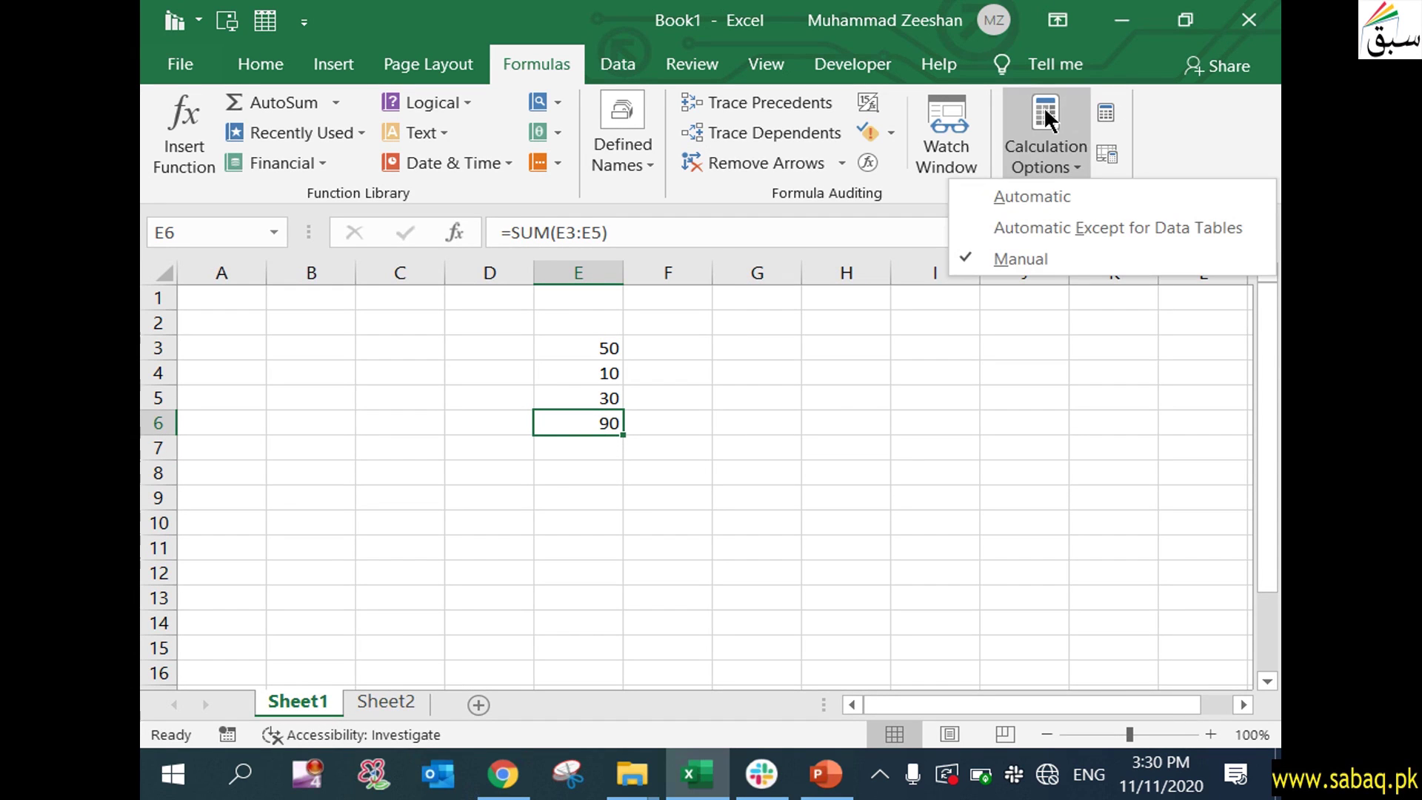
{"action": "left_click", "coordinate": [185, 67]}
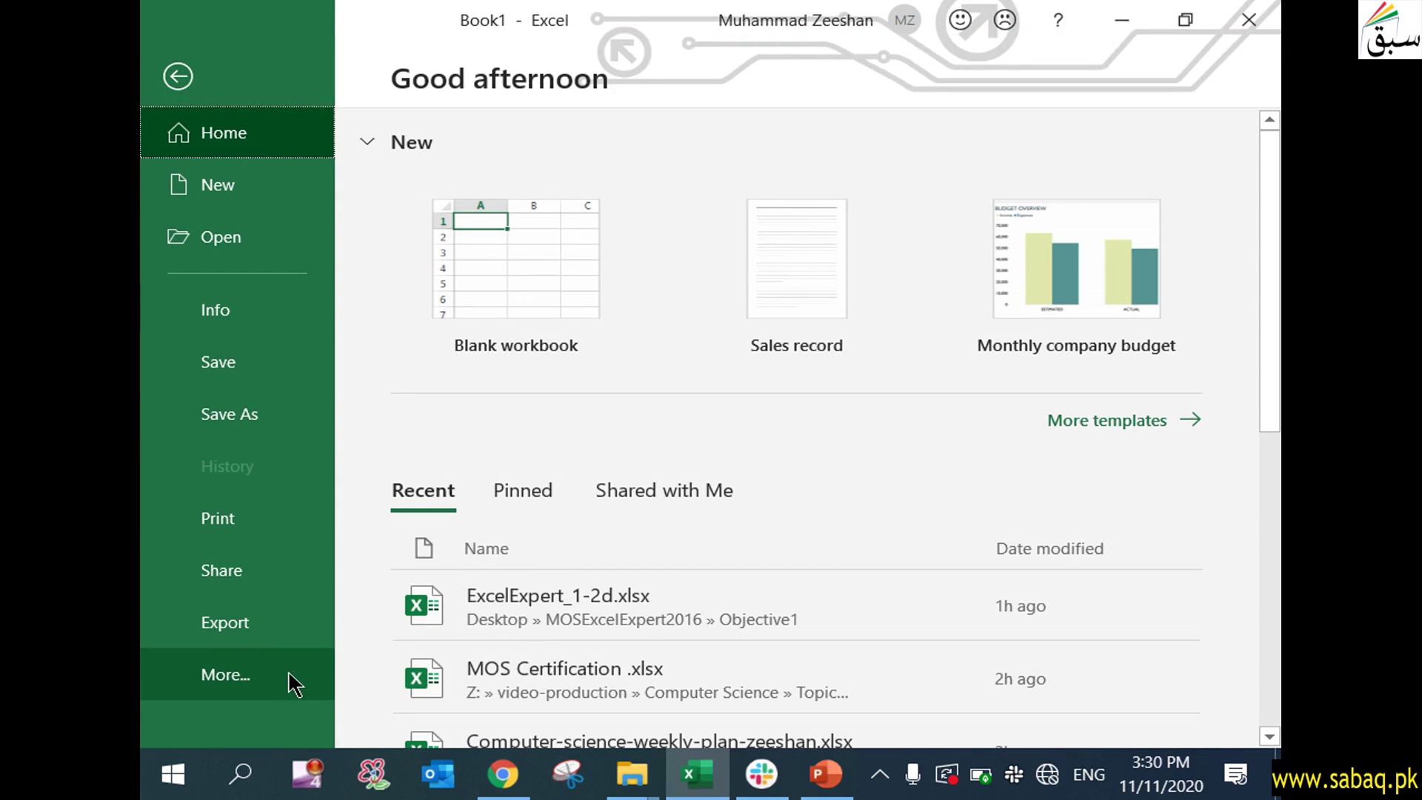
{"action": "left_click", "coordinate": [295, 685]}
{"action": "left_click", "coordinate": [385, 674]}
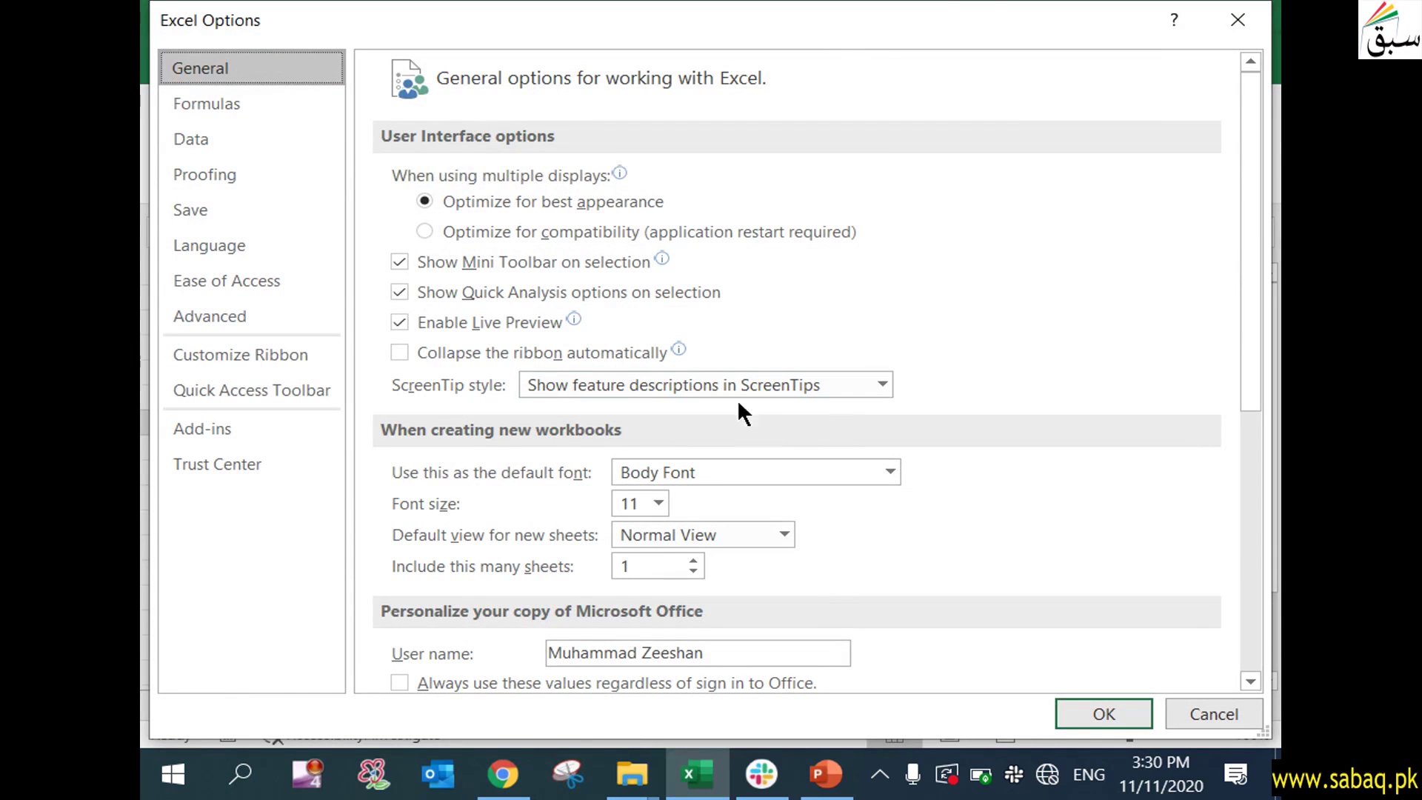
- In Formulas, try Automatic except data tables, restore Manual, keep Recalculate before saving on, confirm
{"action": "left_click", "coordinate": [234, 107]}
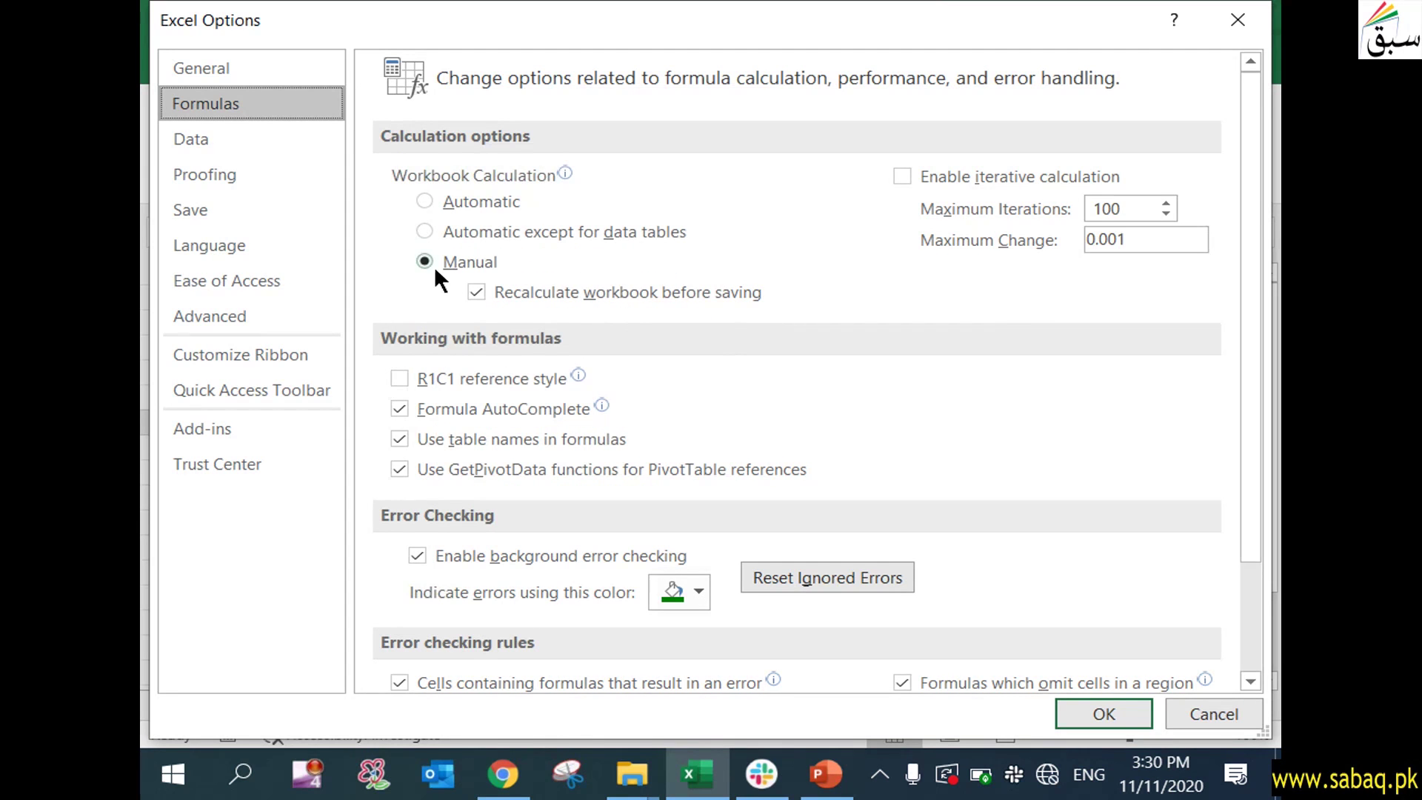
{"action": "left_click", "coordinate": [426, 231]}
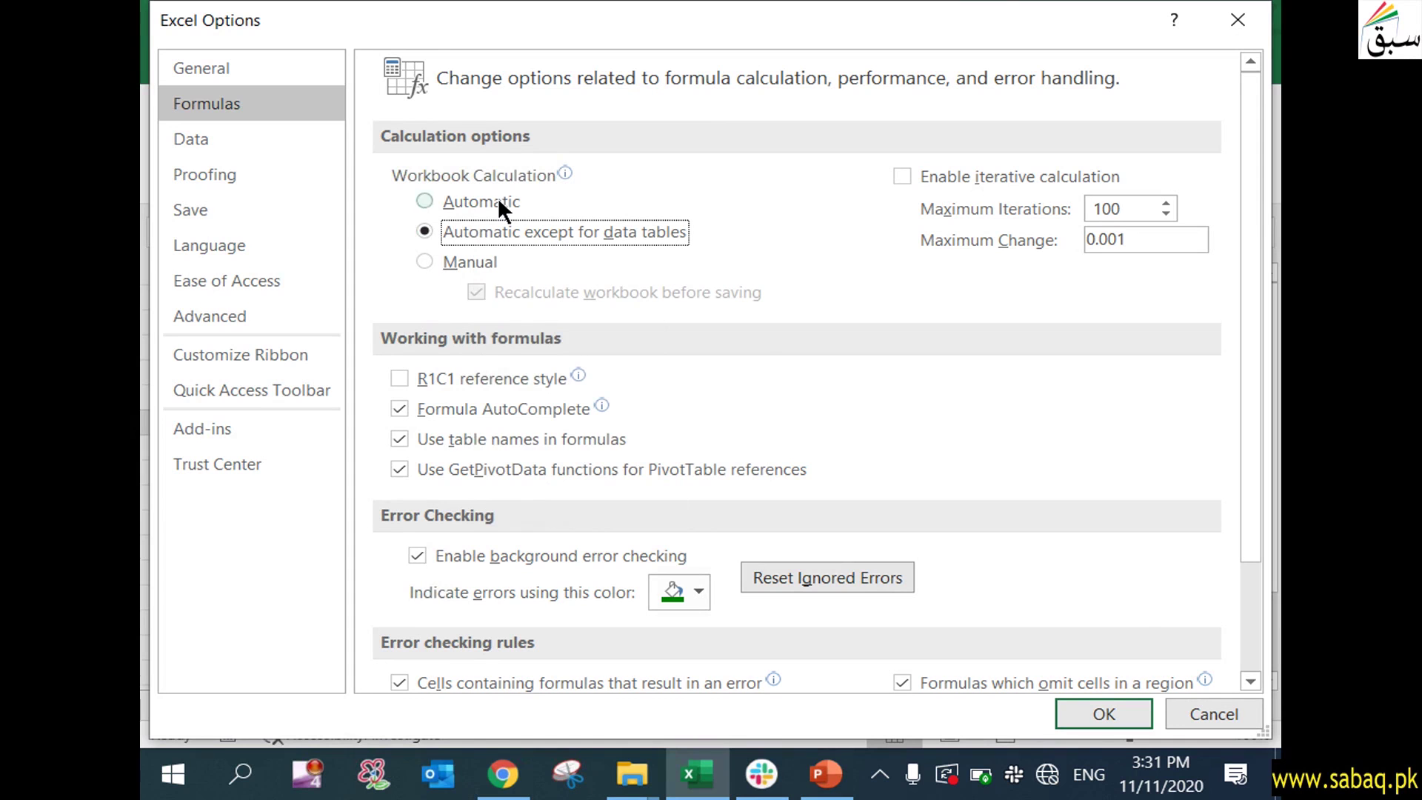
{"action": "left_click", "coordinate": [425, 262]}
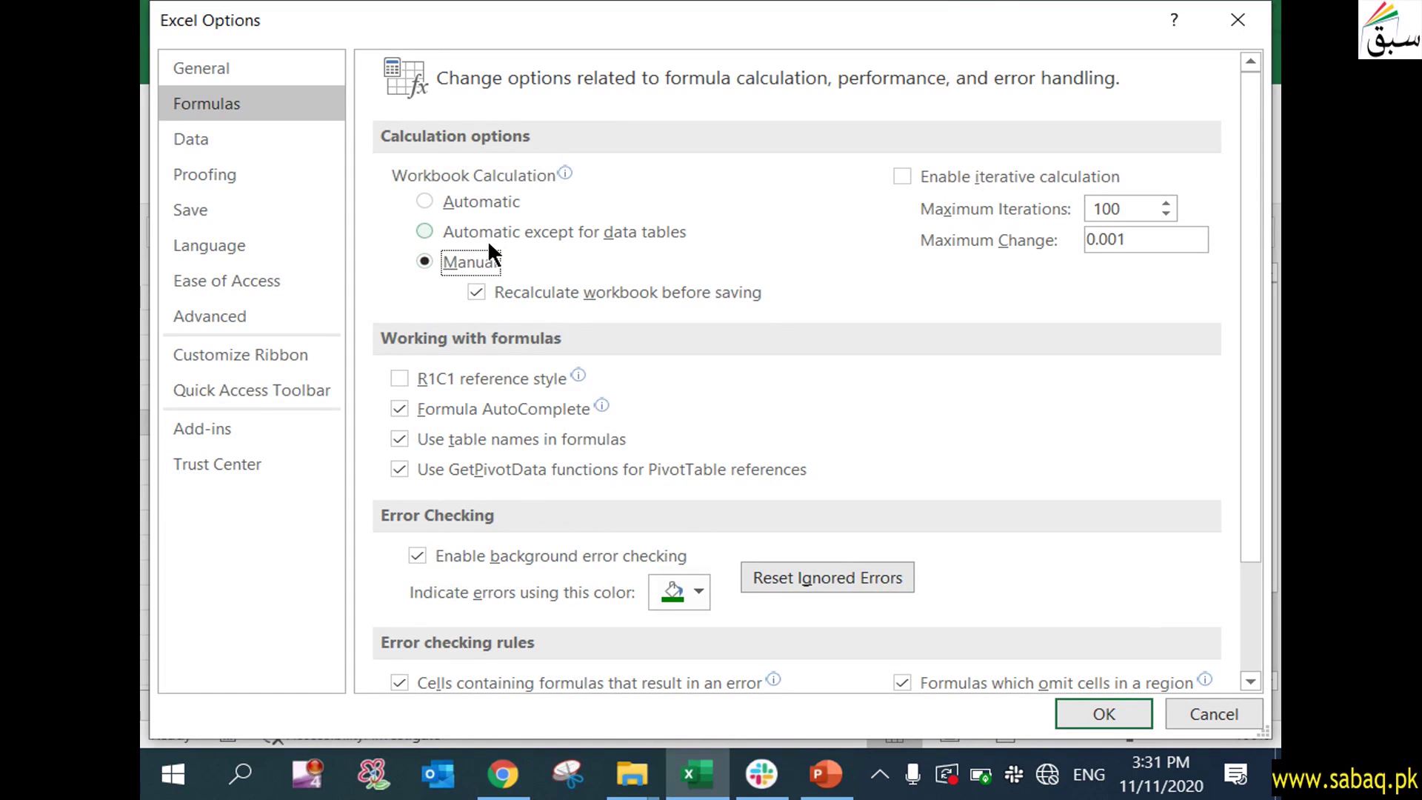
{"action": "left_click", "coordinate": [475, 296]}
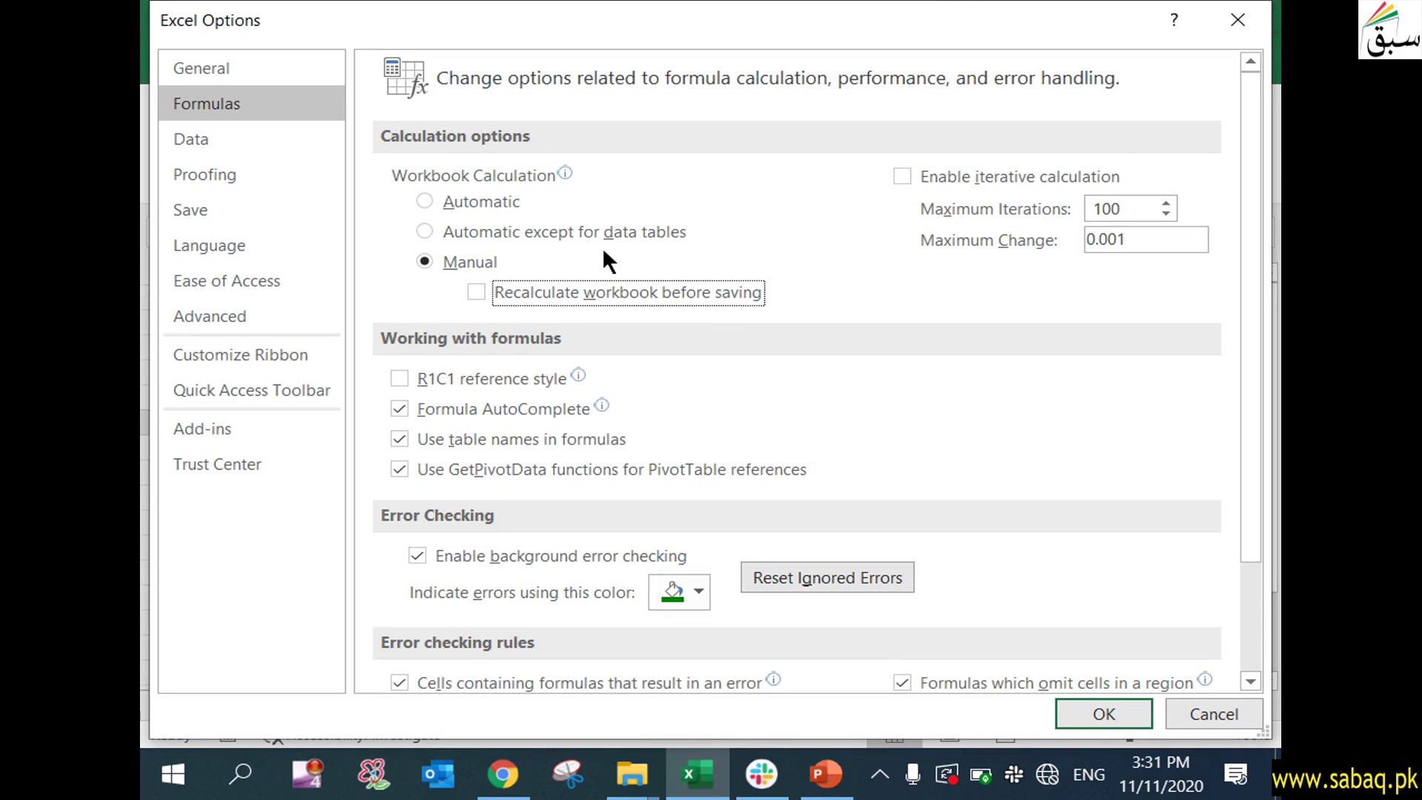
{"action": "left_click", "coordinate": [476, 291]}
{"action": "left_click", "coordinate": [1086, 707]}
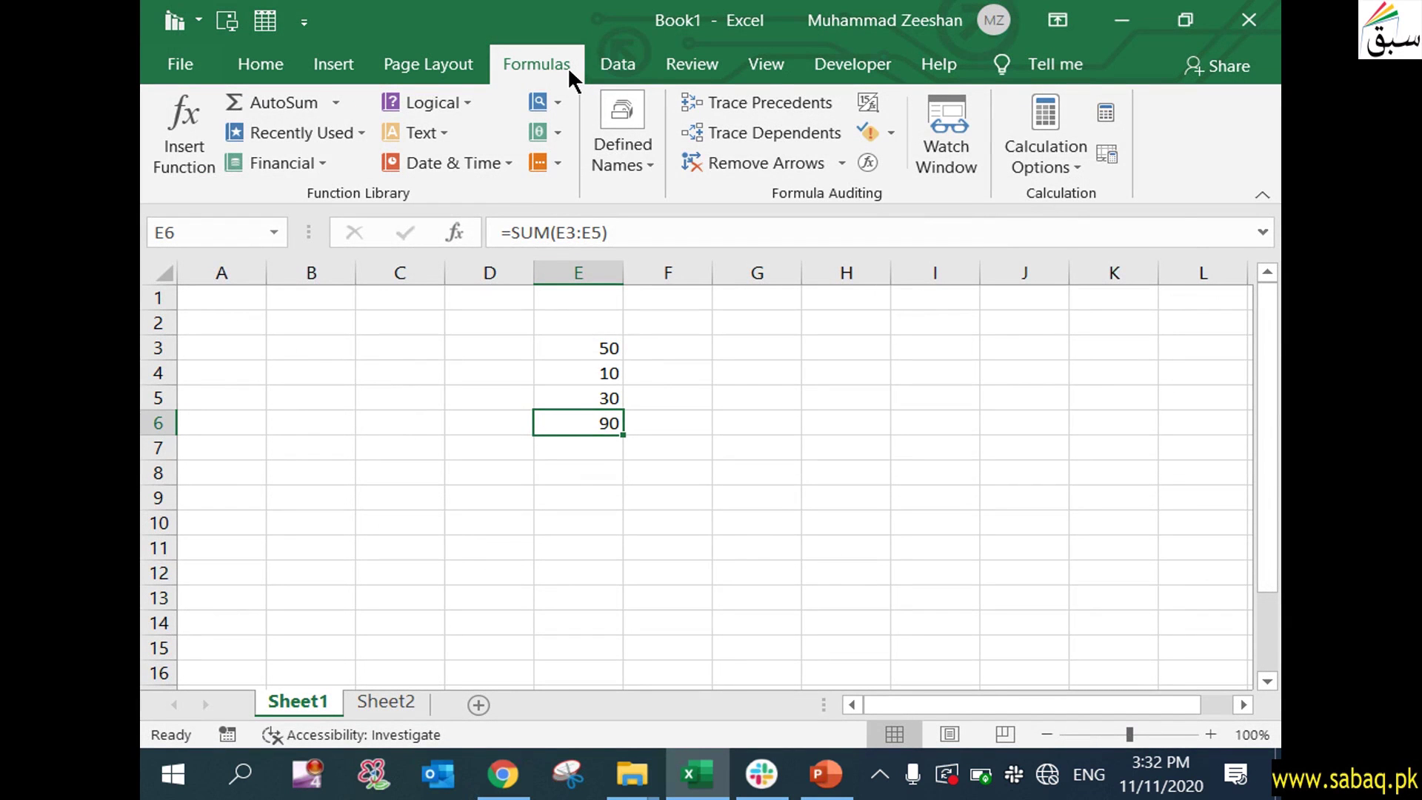
- Verify Manual is still checked under Formulas > Calculation Options
{"action": "left_click", "coordinate": [1041, 163]}
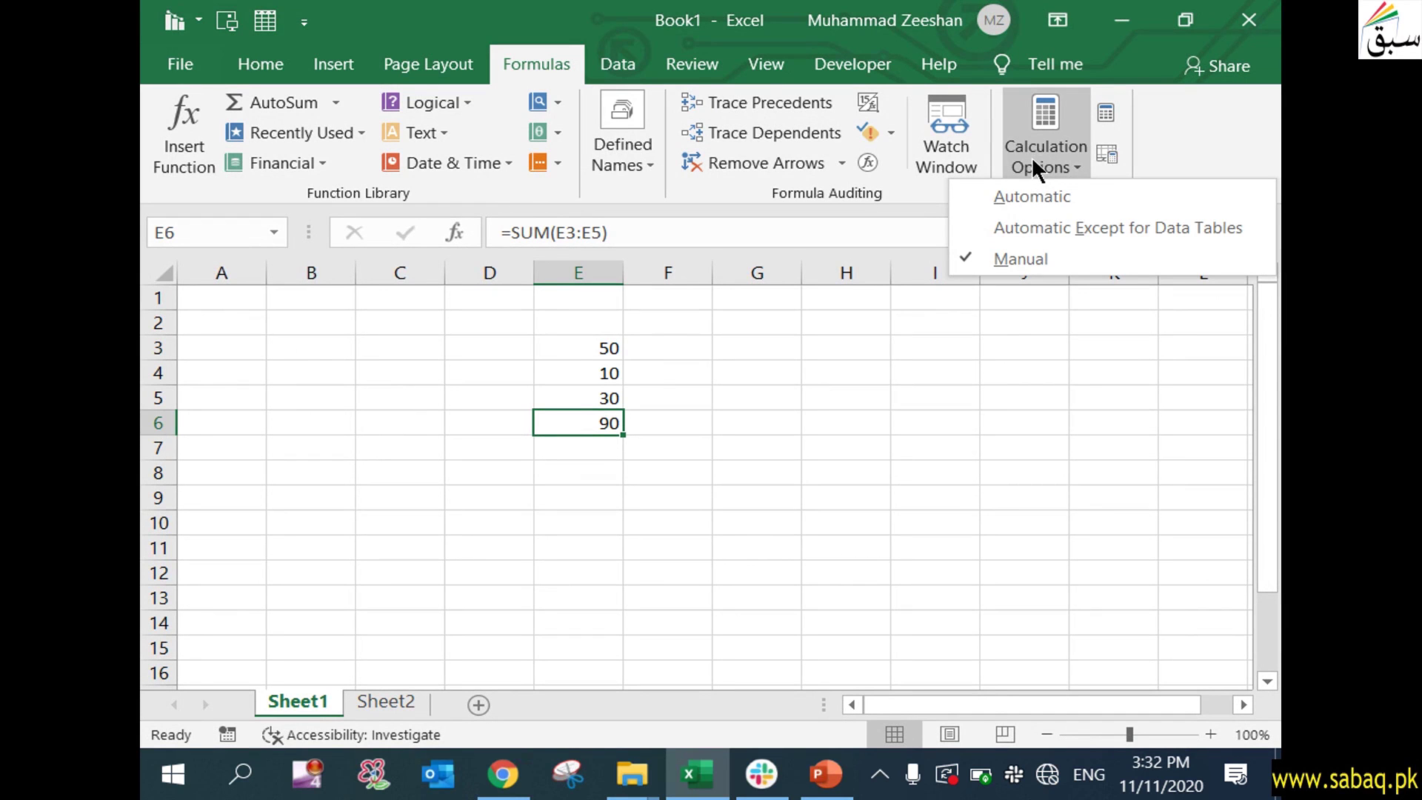
- Bring the PowerPoint slide show forward on its title slide, 'Configure formula calculation options in Excel'
{"action": "mouse_move", "coordinate": [825, 775]}
{"action": "left_click", "coordinate": [859, 696]}
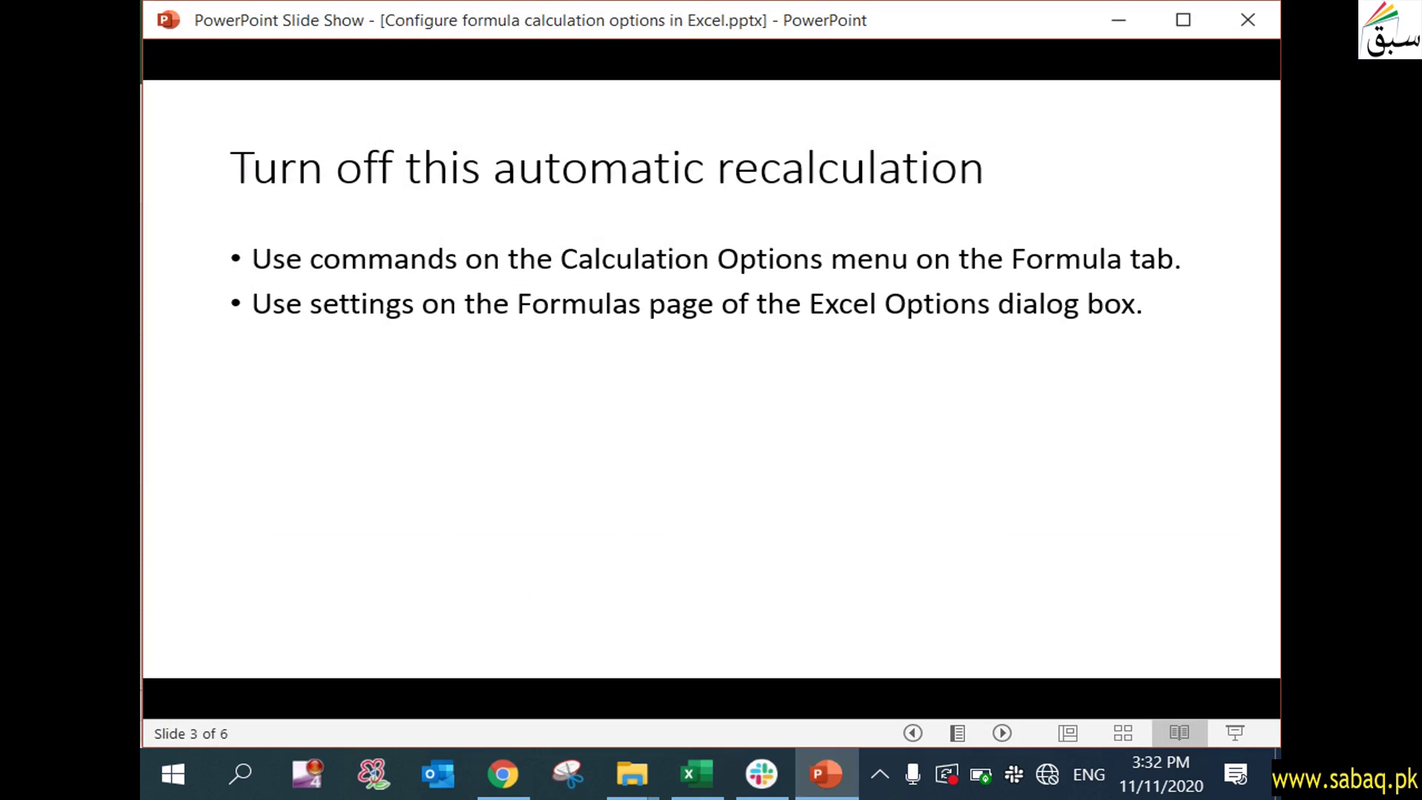
{"action": "key", "text": "Home"}
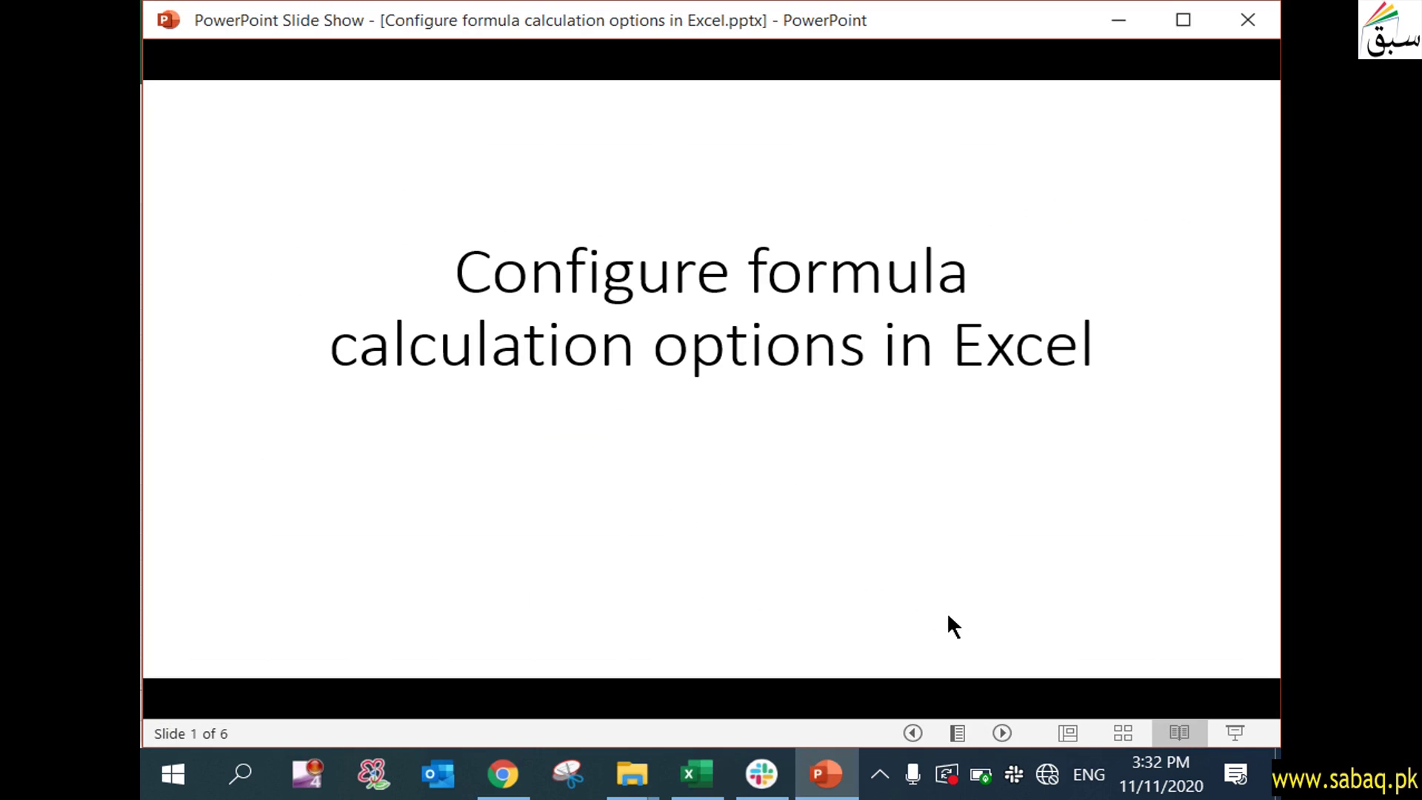